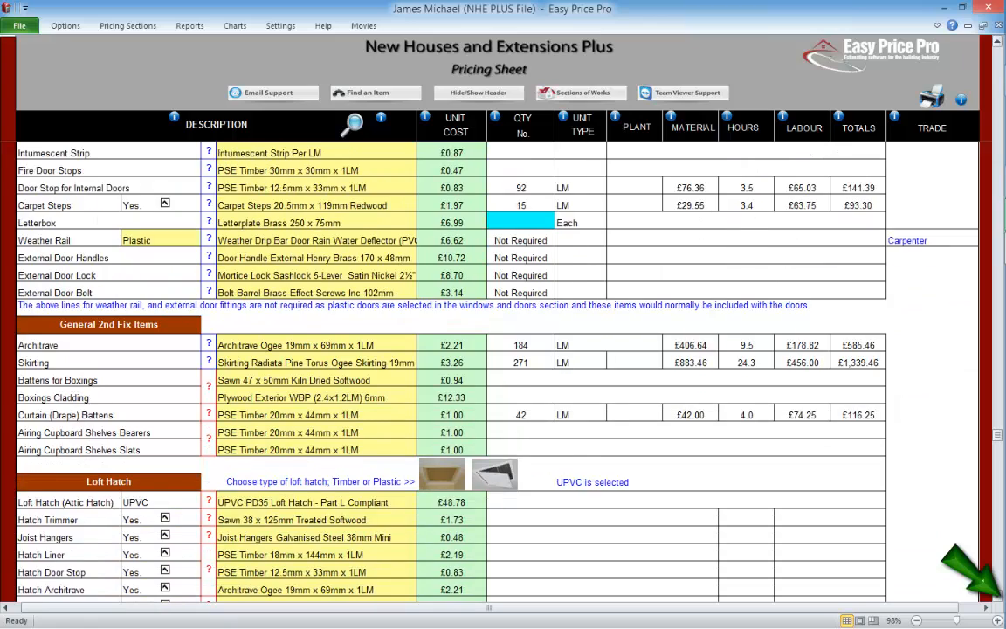
# Step: Set the number of boxings to 5 in the 2nd Fix Carpentry section
pyautogui.scroll(-2, 498, 367)
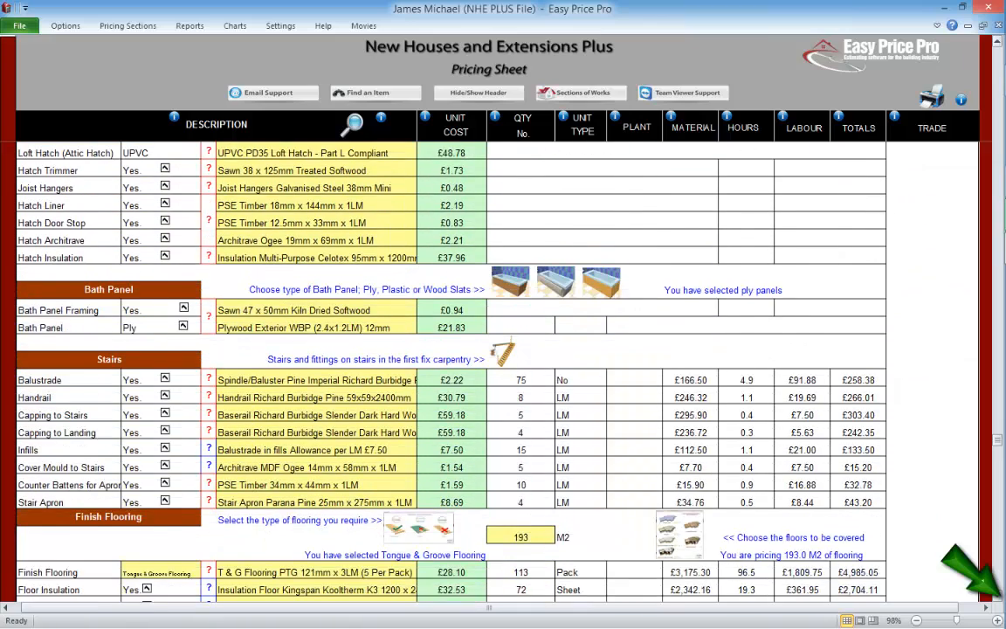
pyautogui.scroll(-4, 498, 366)
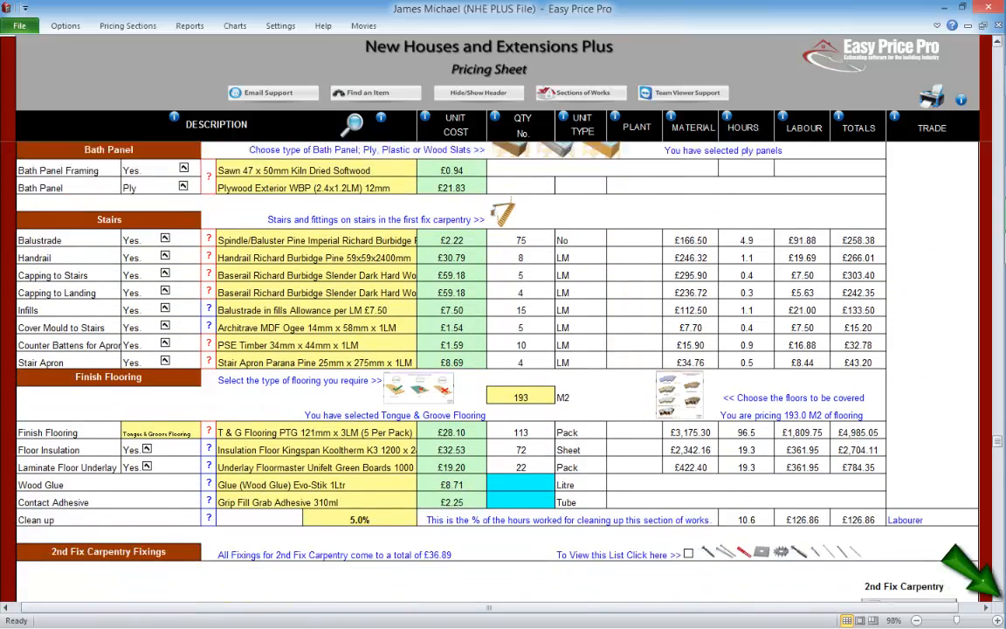
pyautogui.scroll(2, 498, 350)
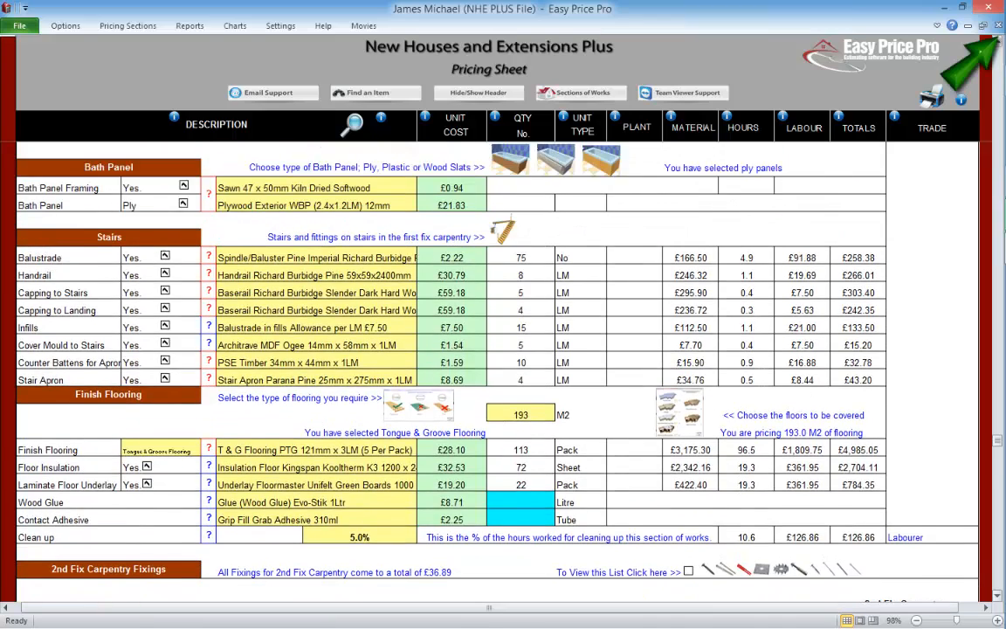
pyautogui.scroll(7, 498, 349)
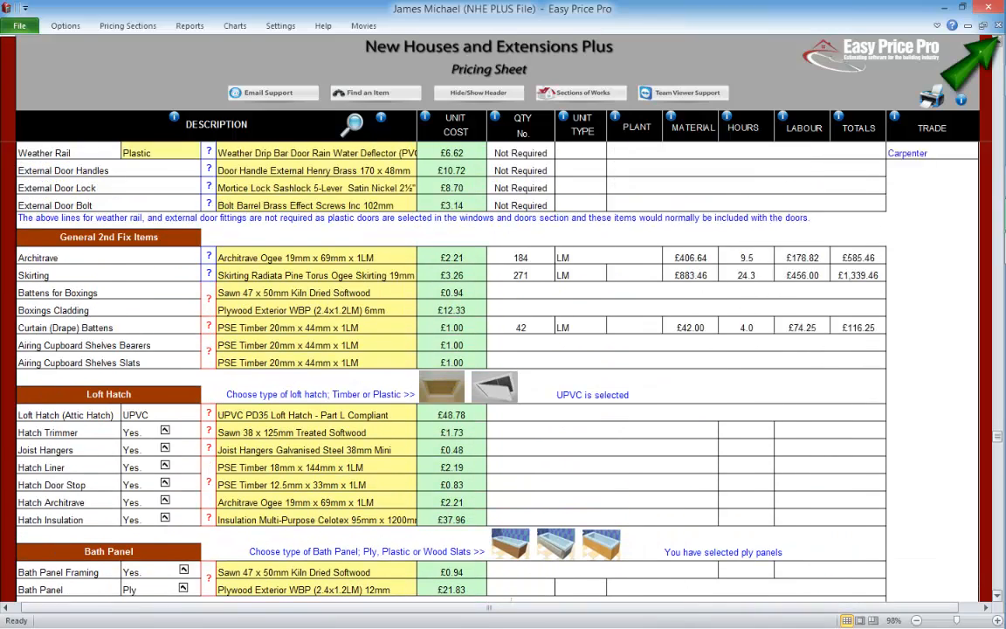
pyautogui.scroll(5, 498, 349)
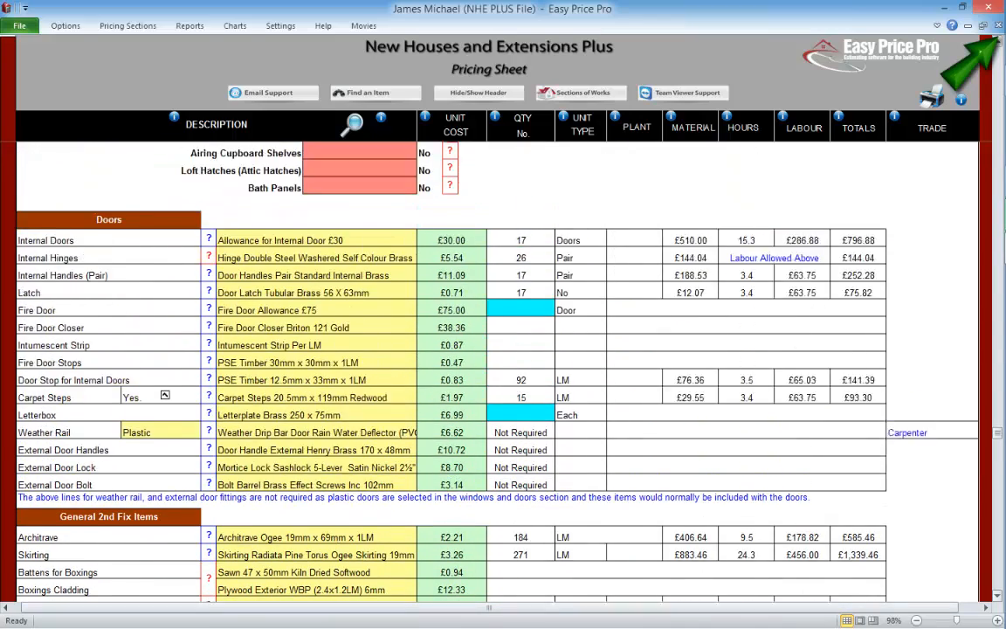
pyautogui.scroll(2, 215, 205)
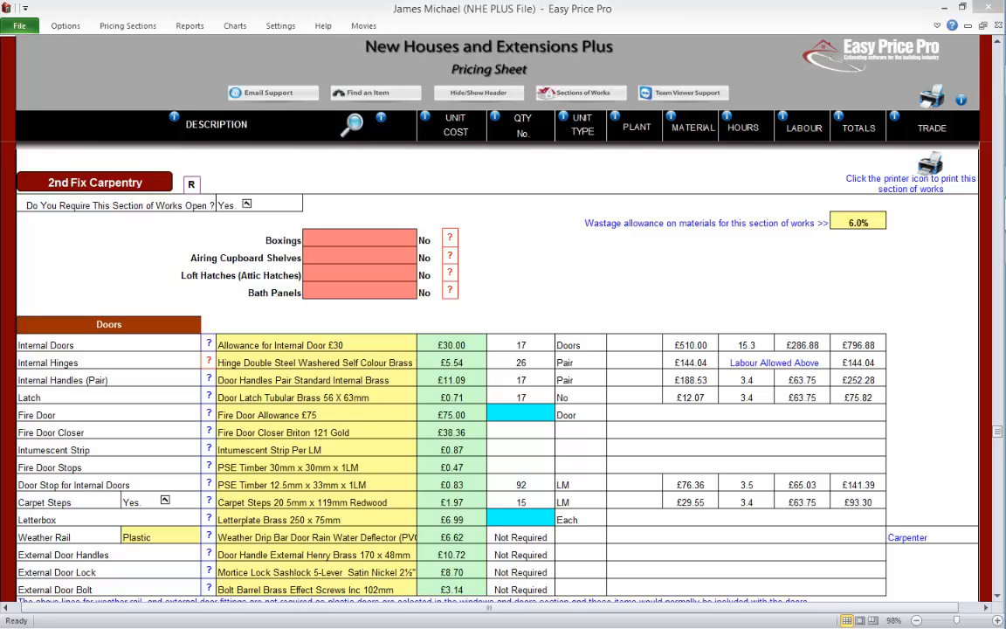
pyautogui.write('5')
pyautogui.press('Return')
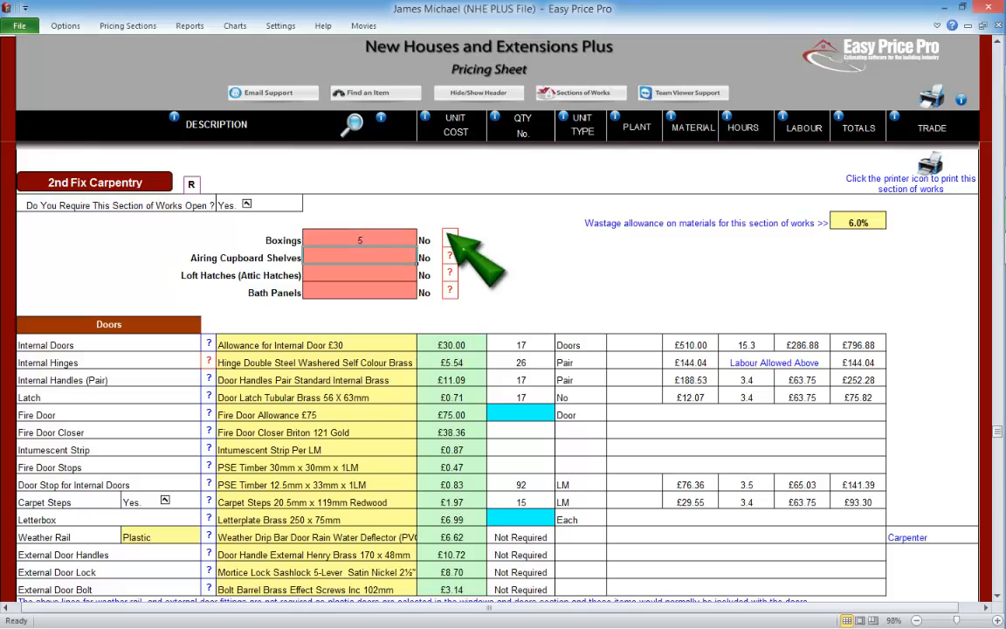
# Step: Choose ply board as the boxing material, check the batten material choices, and submit the boxing and batten details
pyautogui.click(450, 237)
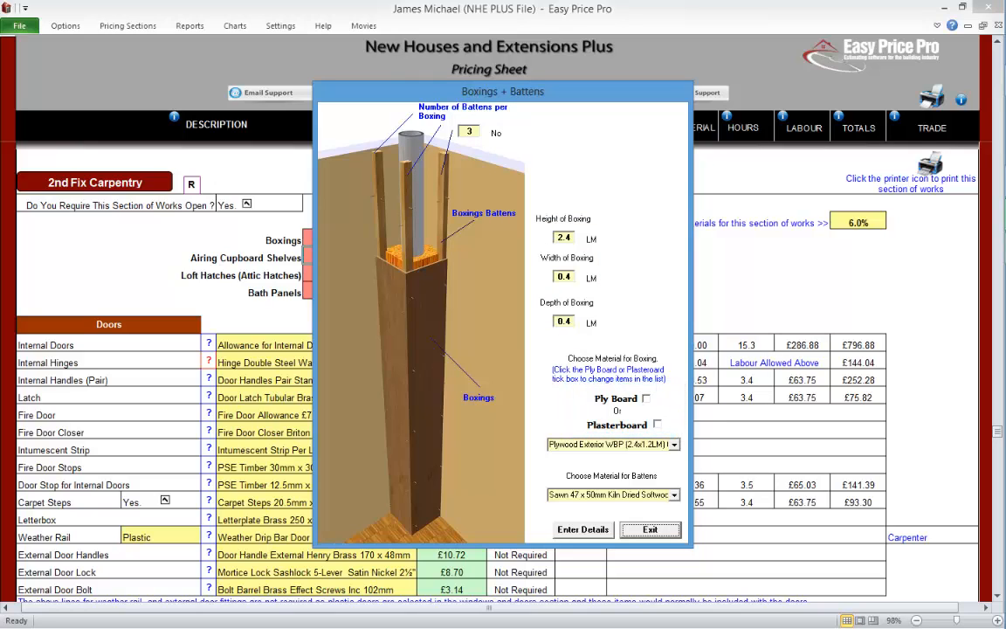
pyautogui.click(646, 398)
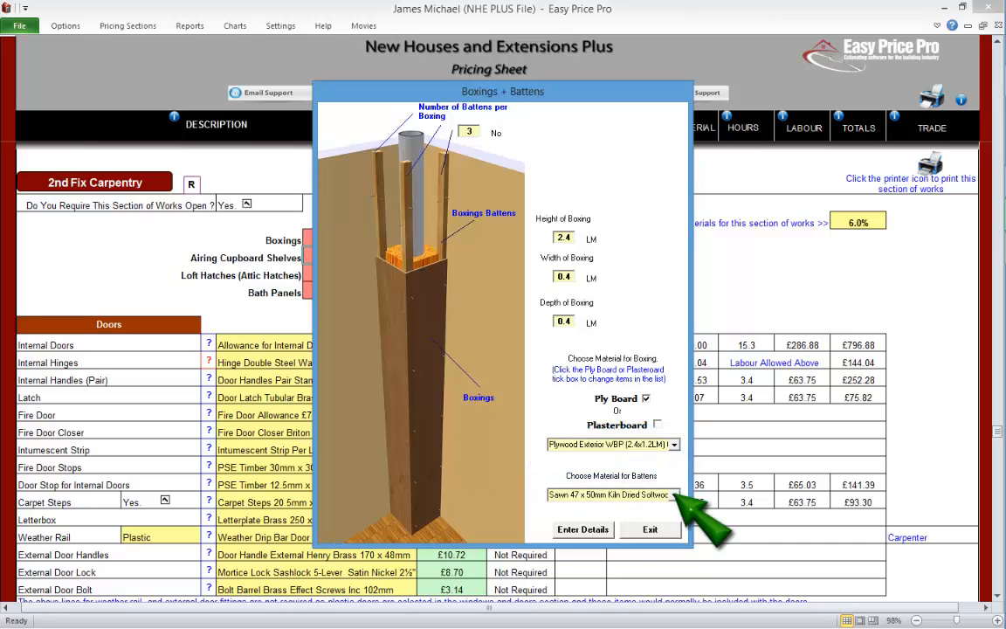
pyautogui.click(675, 494)
pyautogui.click(675, 494)
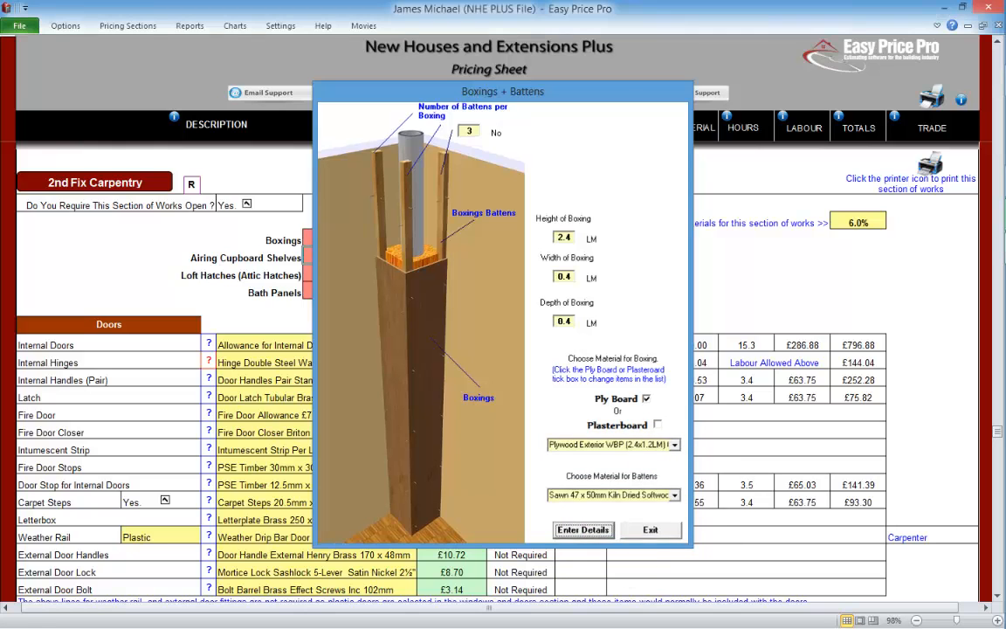
pyautogui.click(583, 529)
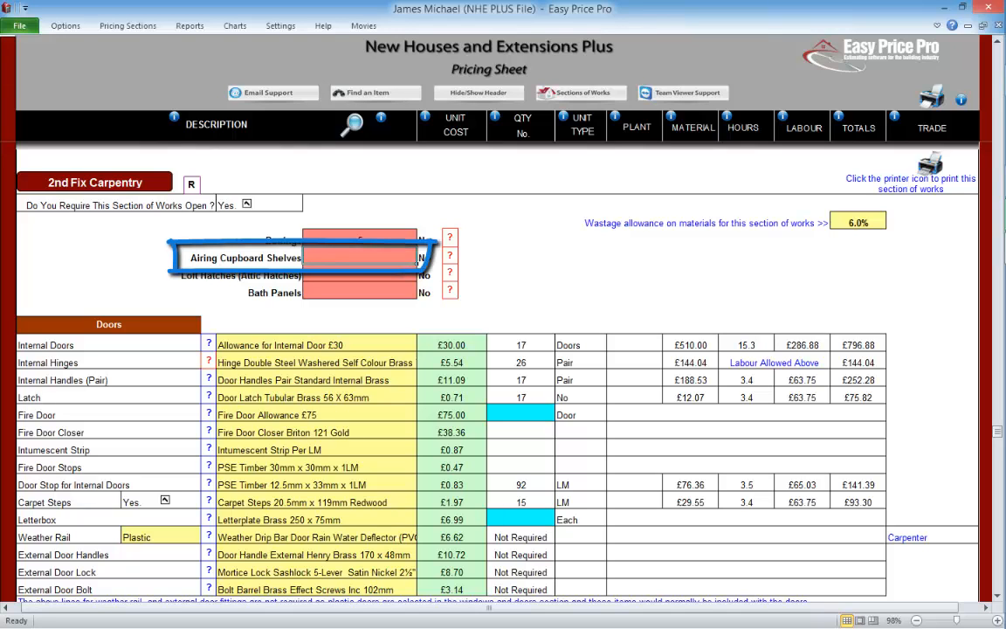
# Step: Set the number of airing cupboard shelves to 3 and review the bearer and slat dimensions
pyautogui.write('3')
pyautogui.press('Return')
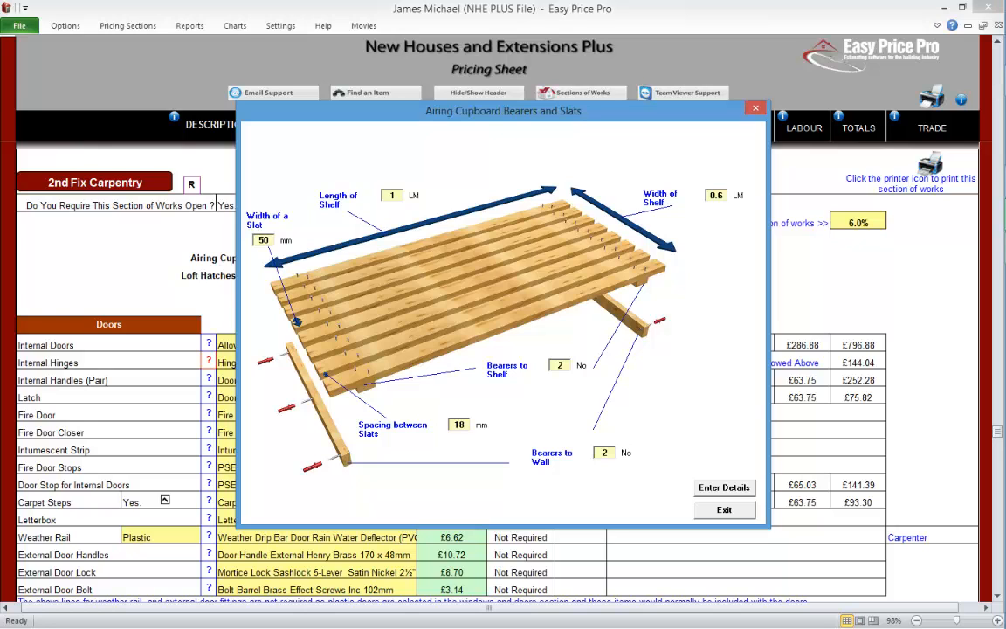
pyautogui.click(724, 509)
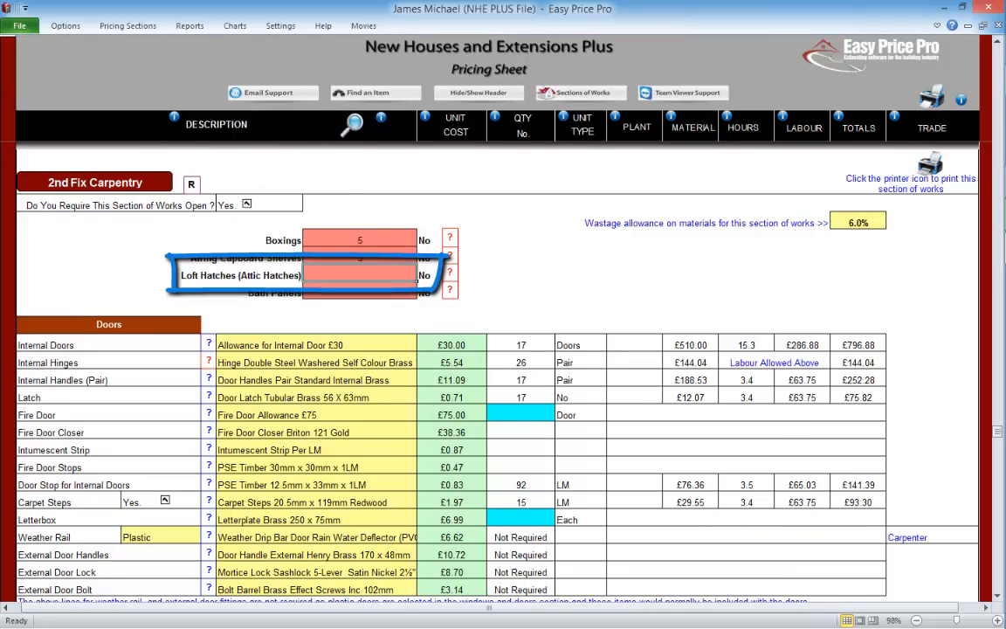
# Step: Set the number of loft hatches to 3 and check the available hatch types in the loft hatch details
pyautogui.write('3')
pyautogui.click(449, 273)
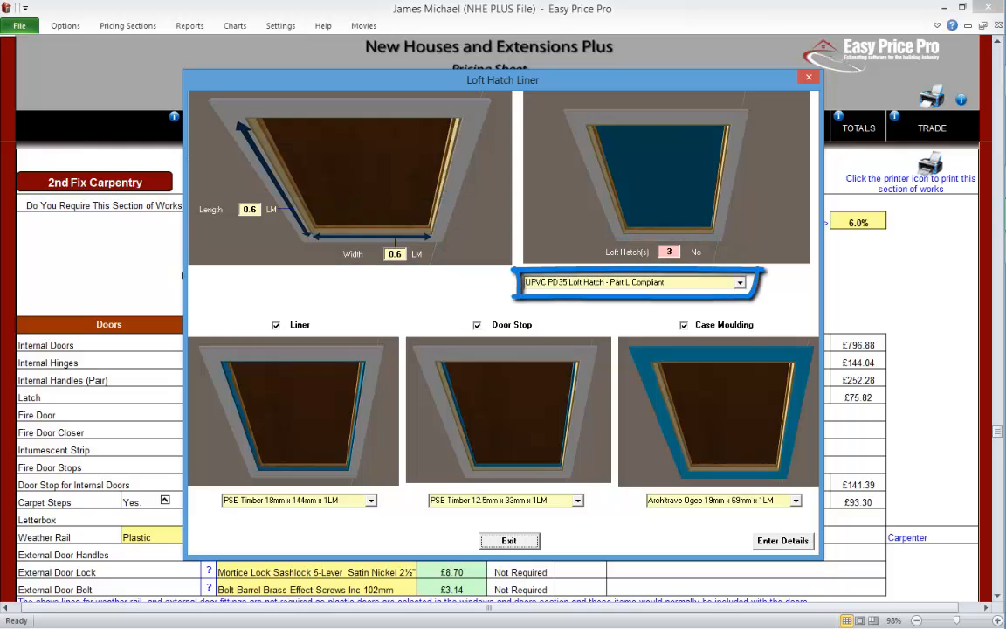
pyautogui.click(740, 282)
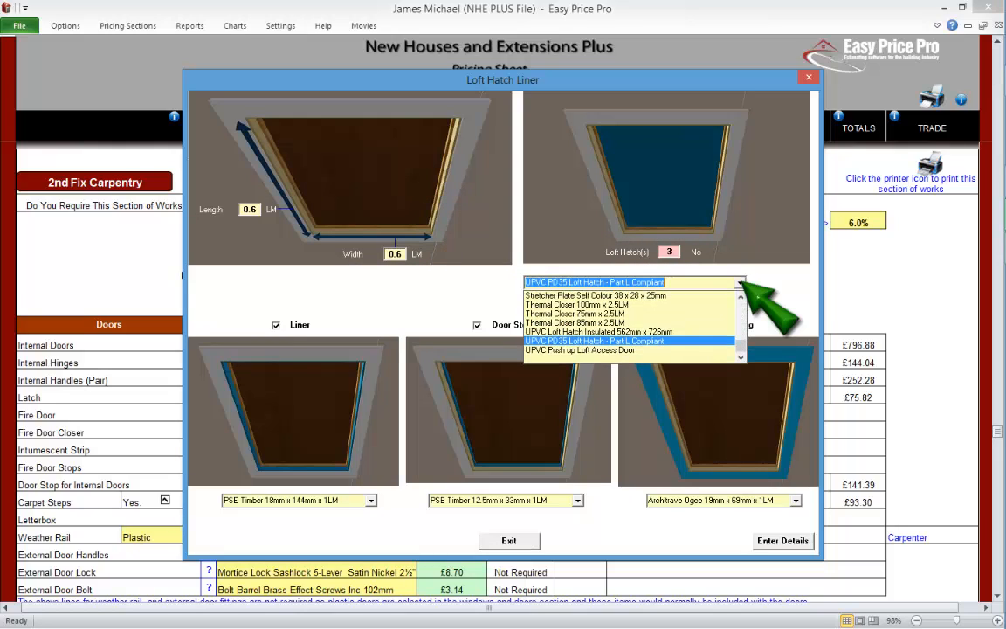
pyautogui.click(740, 282)
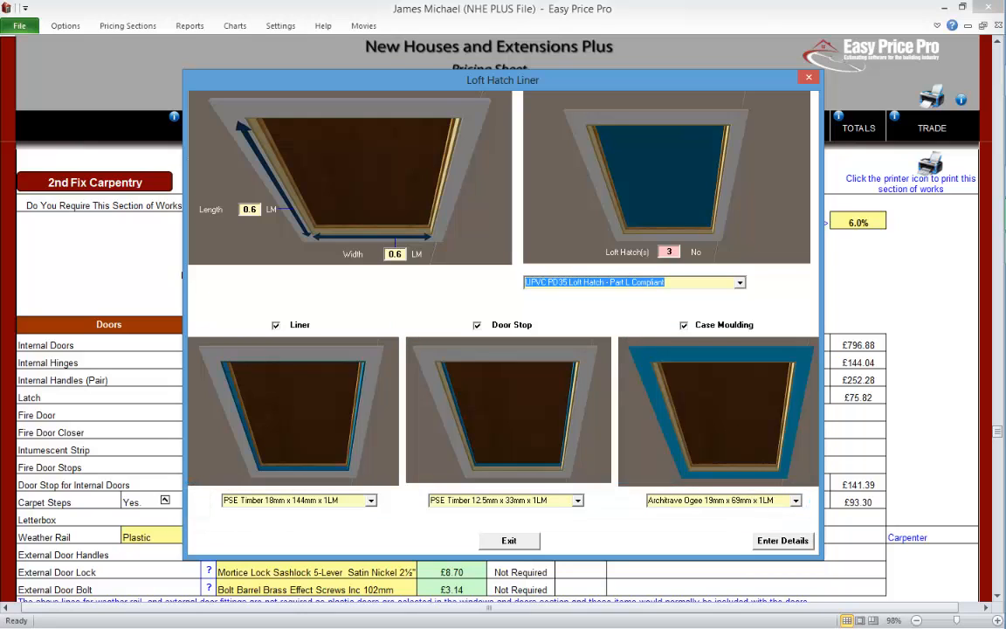
pyautogui.click(510, 541)
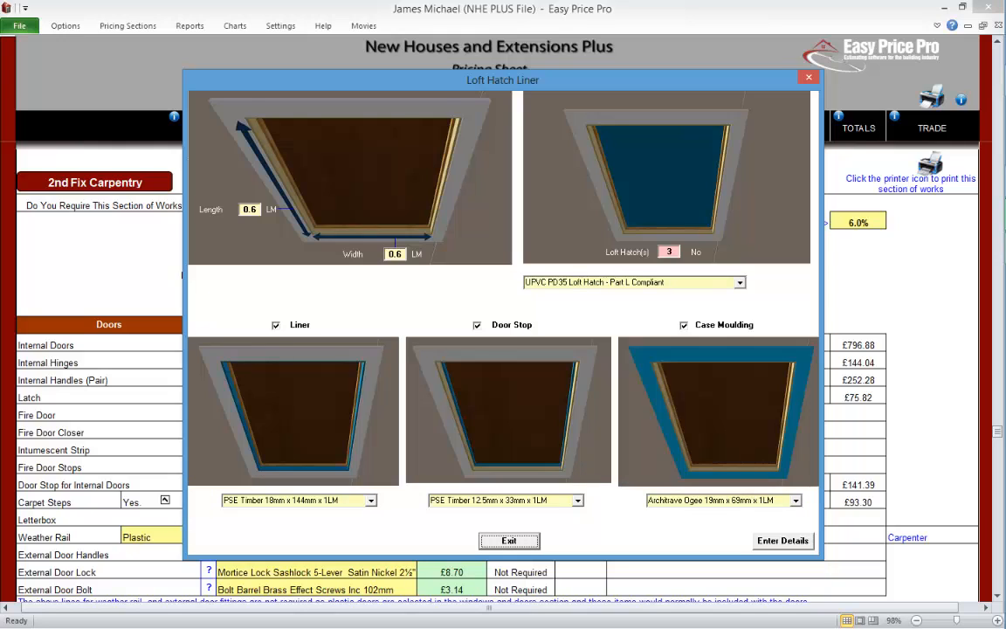
# Step: Exclude the door stop from the loft hatch, include it again, and close the loft hatch details
pyautogui.click(478, 325)
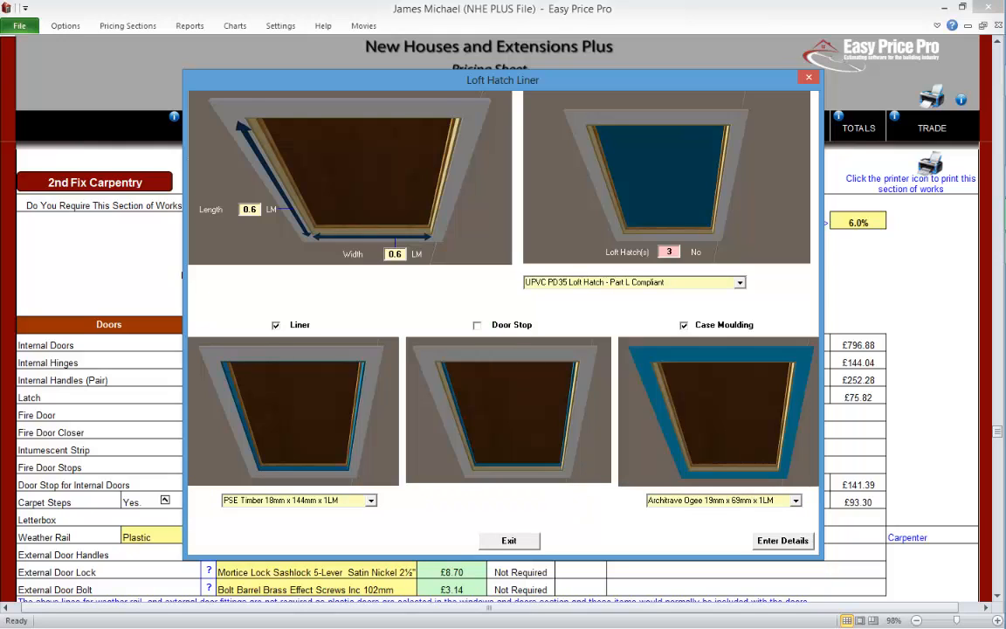
pyautogui.click(478, 325)
pyautogui.click(513, 540)
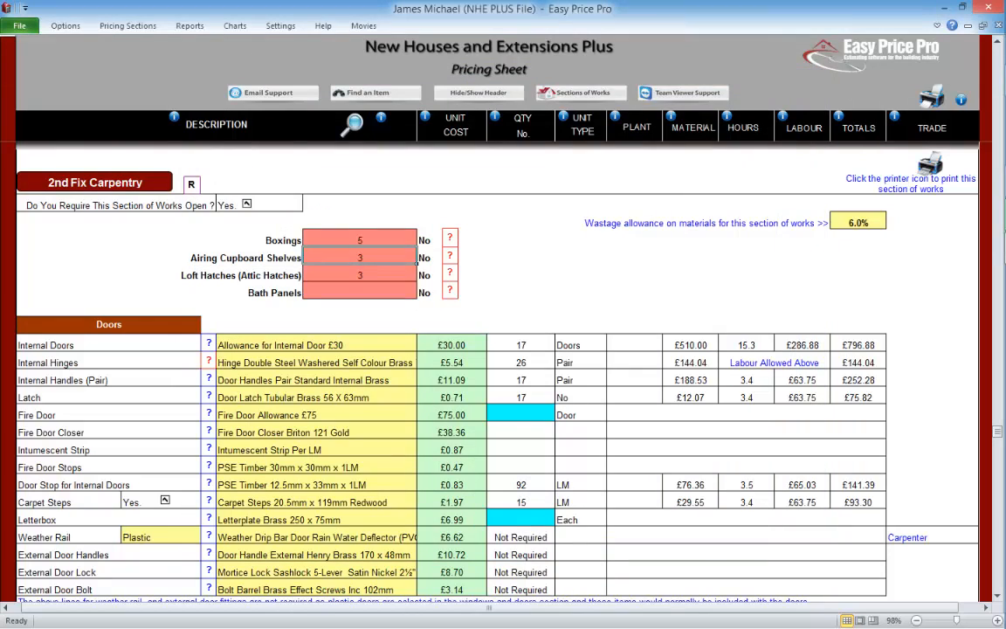
# Step: Set the number of bath panels to 1 and open the bath panel details
pyautogui.click(360, 291)
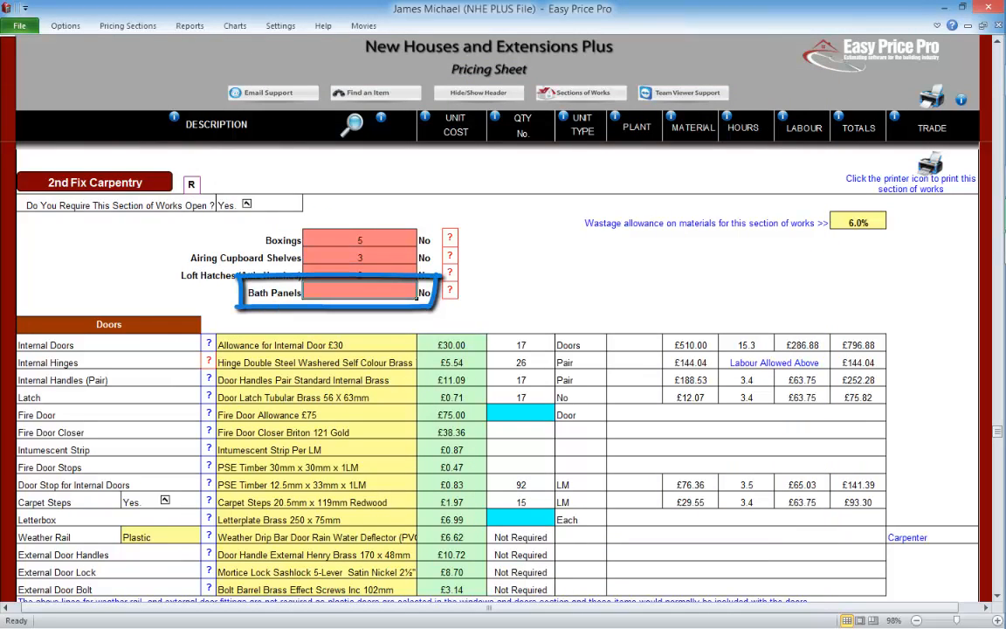
pyautogui.write('1')
pyautogui.click(411, 276)
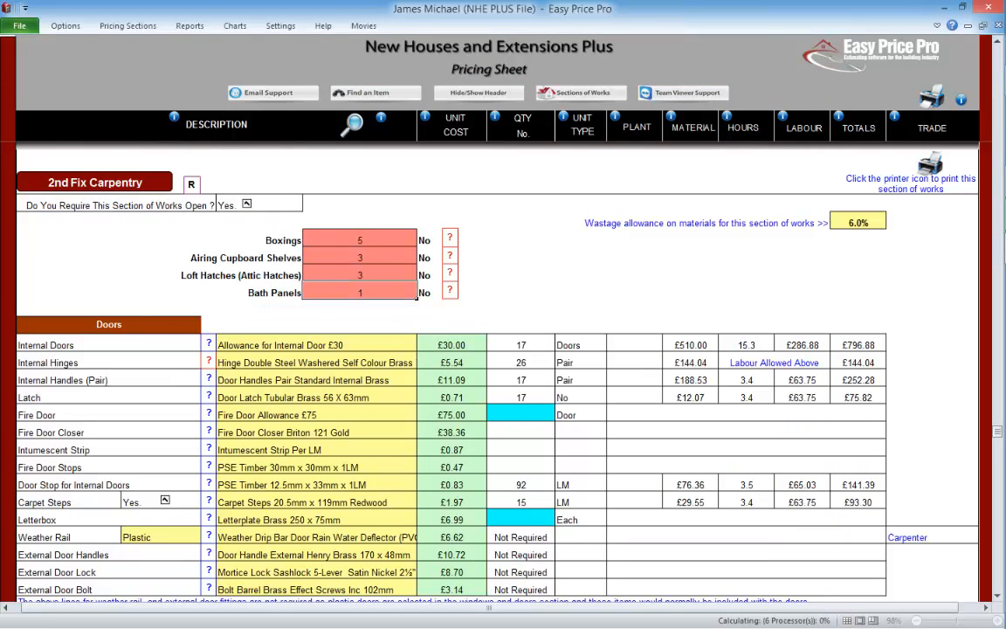
pyautogui.click(450, 290)
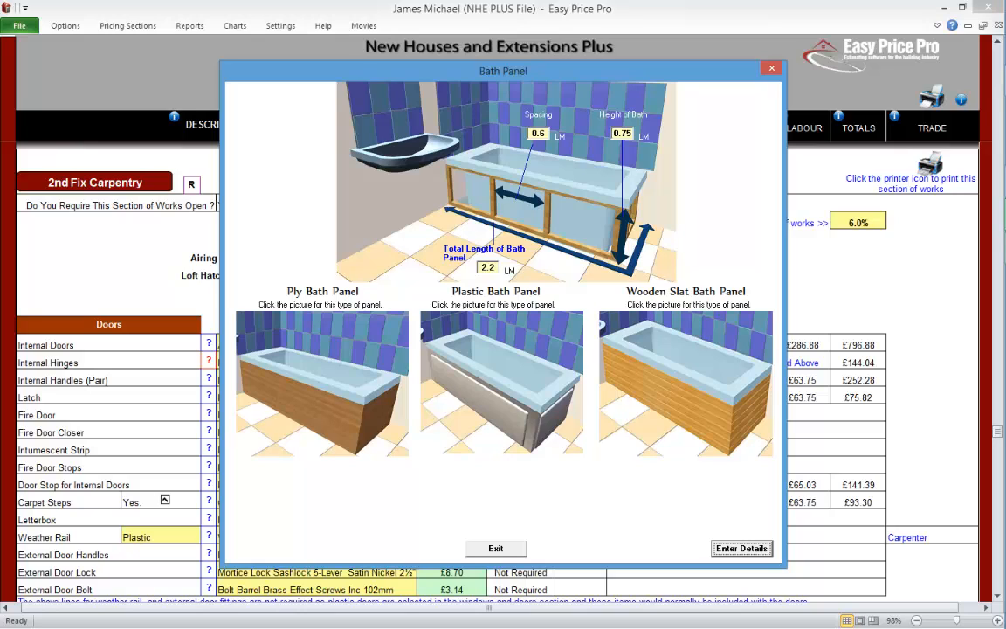
# Step: Look at the board choices for the ply bath panel and at the plastic bath panel option
pyautogui.click(329, 389)
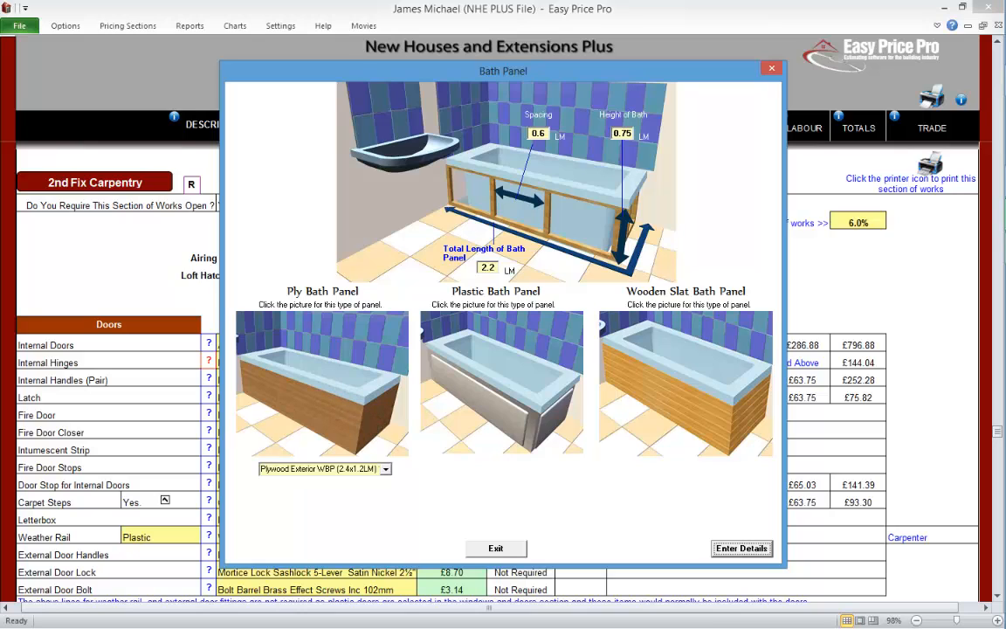
pyautogui.click(385, 469)
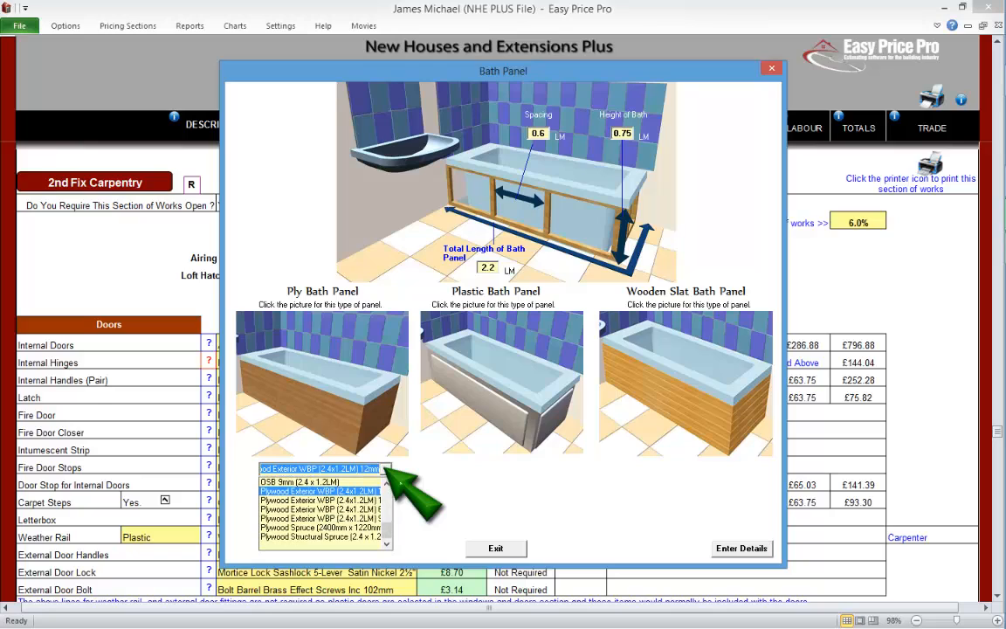
pyautogui.click(498, 384)
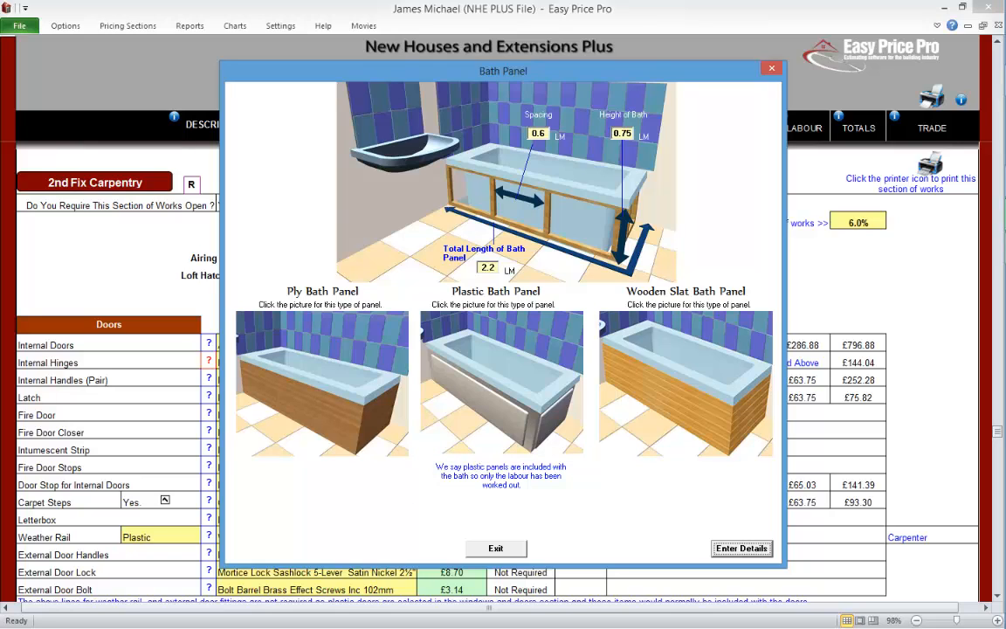
# Step: Choose the wooden slat bath panel, check its board material list, and submit the bath panel details
pyautogui.click(601, 325)
pyautogui.click(749, 469)
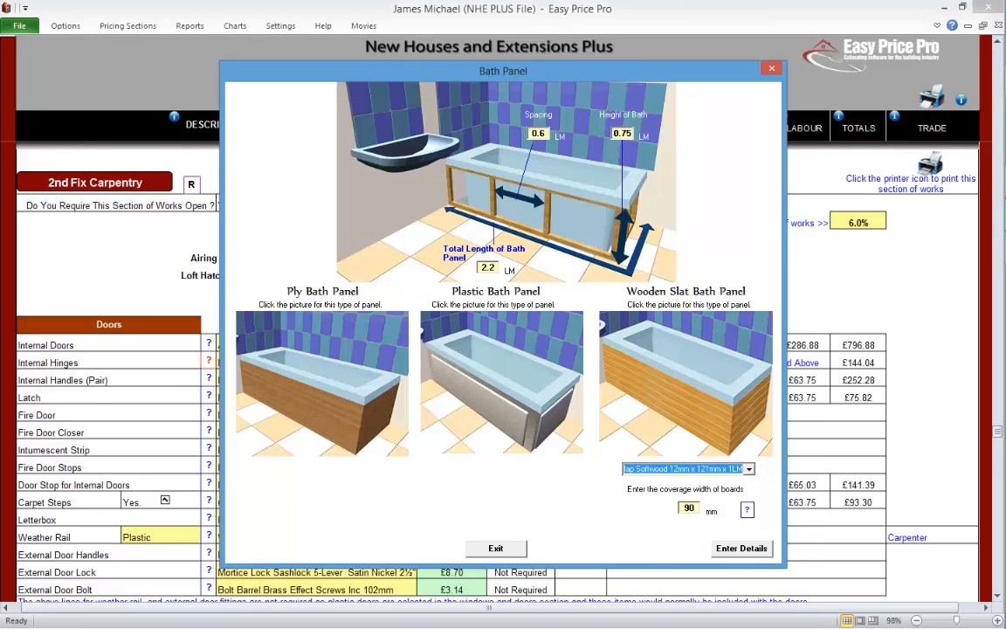
pyautogui.click(741, 547)
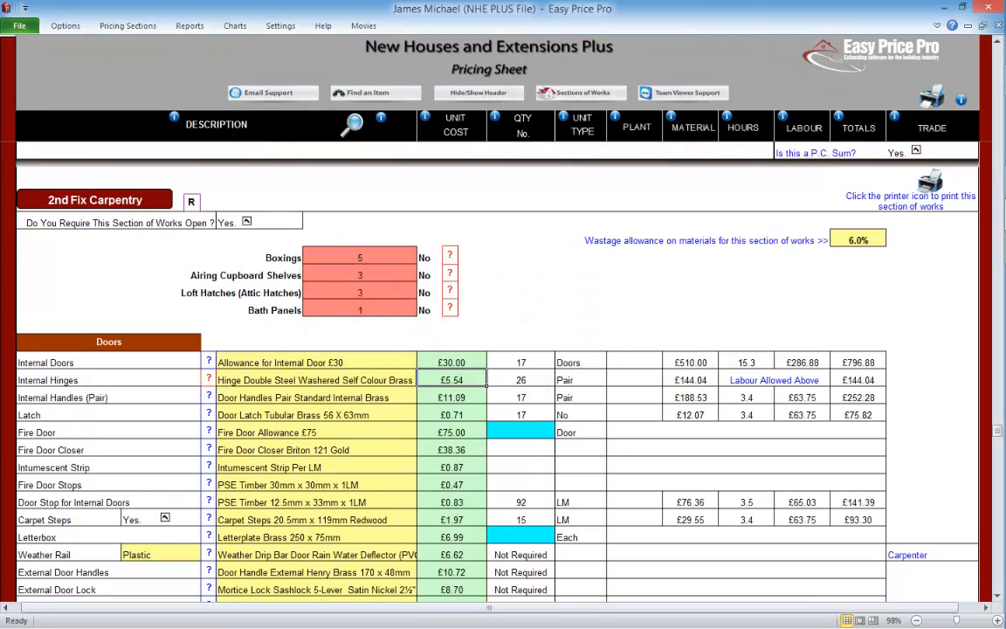
# Step: Read the explanation of the internal door quantity and check the hinges-per-door setting in the Doors section
pyautogui.click(996, 595)
pyautogui.scroll(-2, 504, 350)
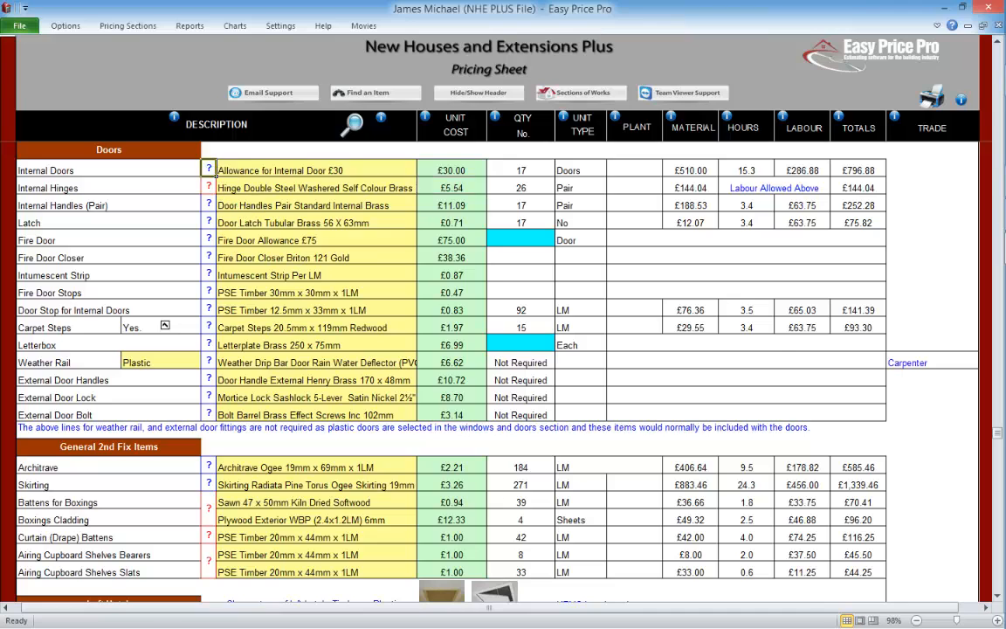
pyautogui.click(209, 168)
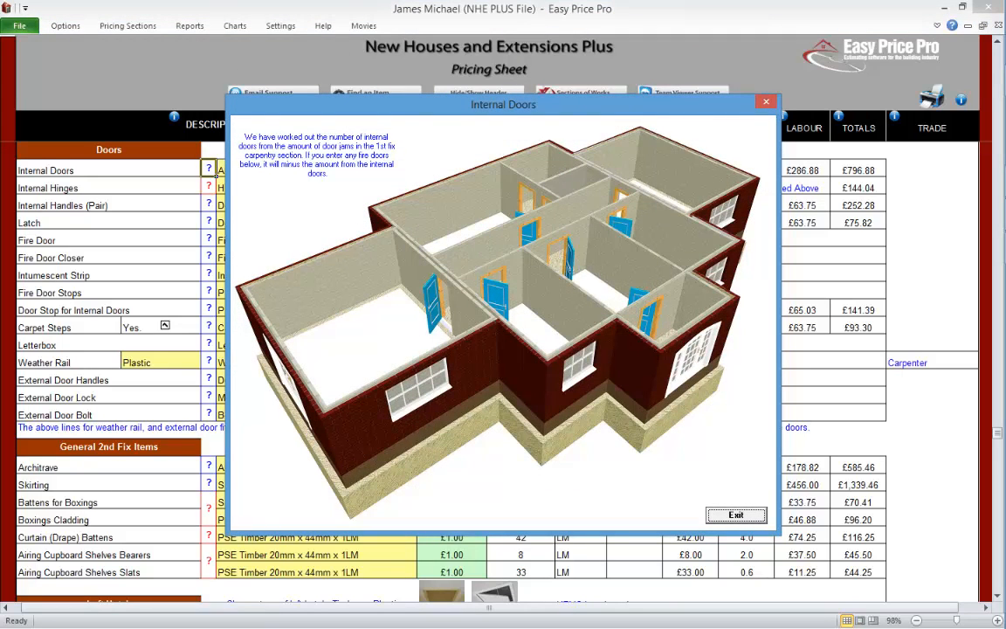
pyautogui.click(736, 516)
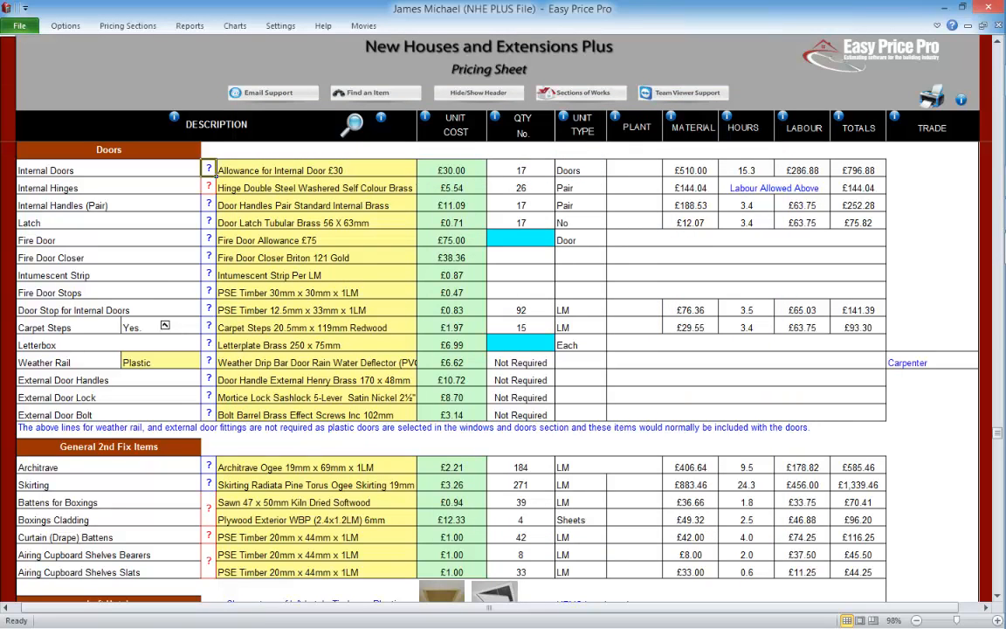
pyautogui.click(209, 187)
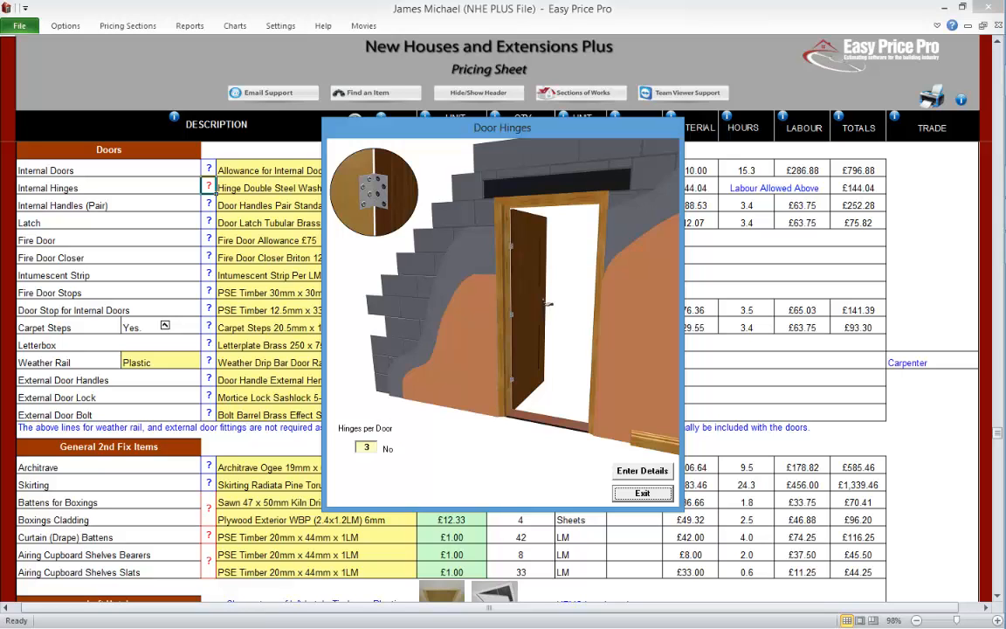
pyautogui.click(641, 493)
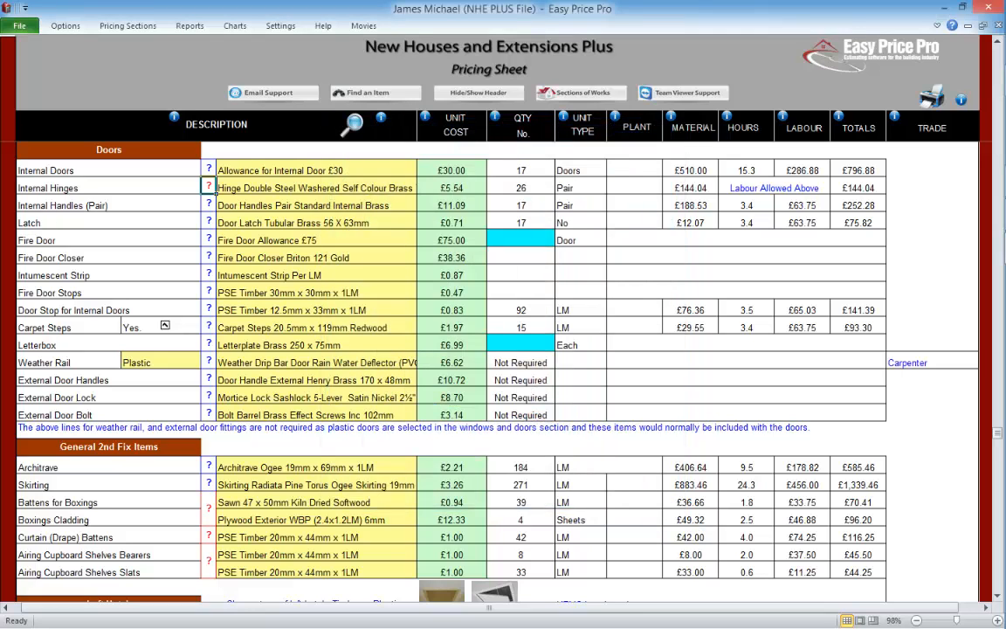
# Step: Change the internal hinges to Hinge Grade 11 Ball Bearing Electro Brass 102 x 76mm Pack of 3 with the item search
pyautogui.click(316, 188)
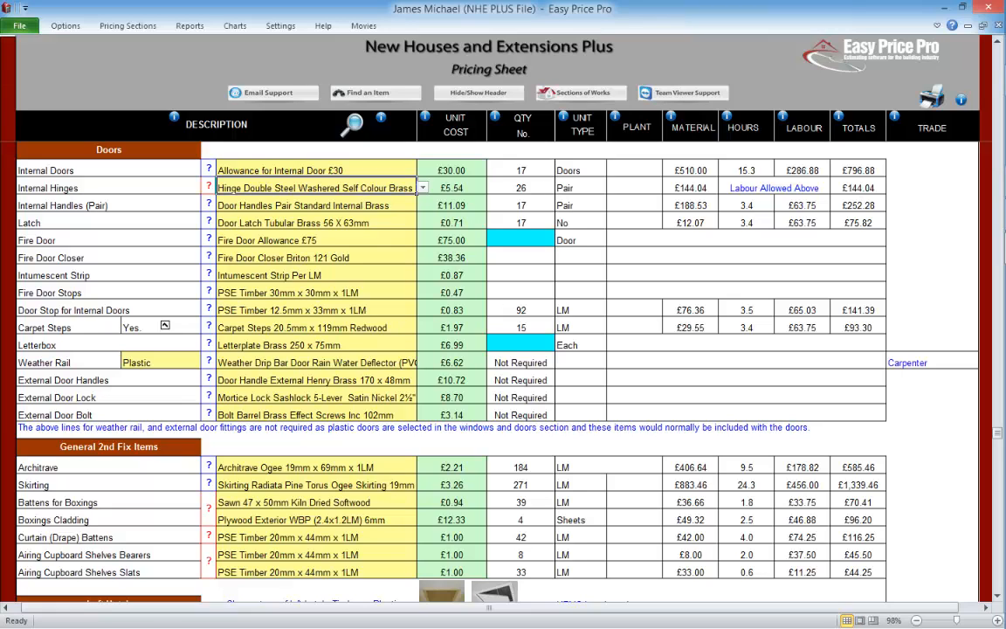
pyautogui.click(346, 133)
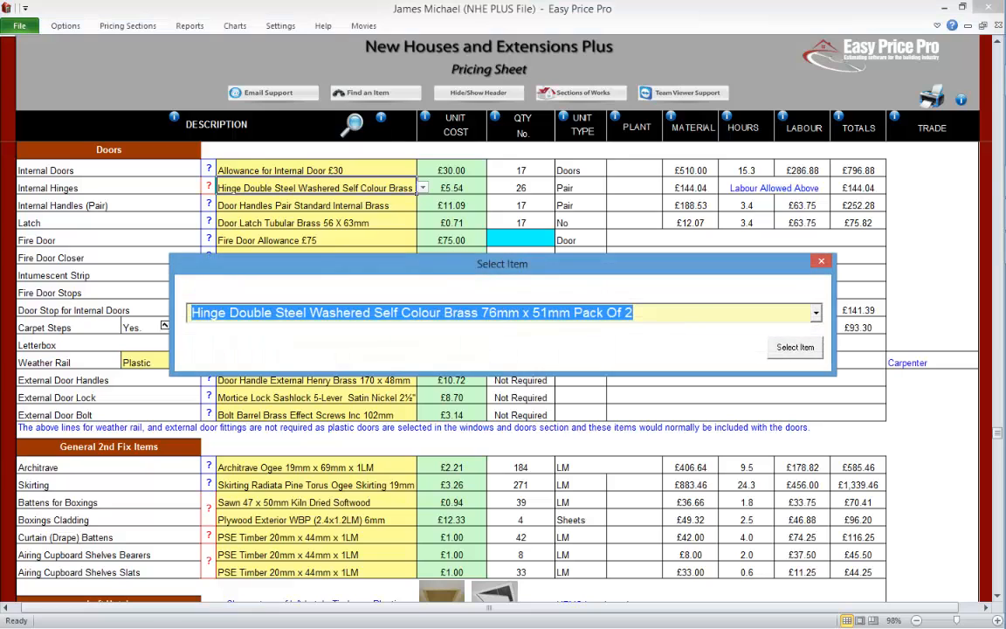
pyautogui.click(816, 313)
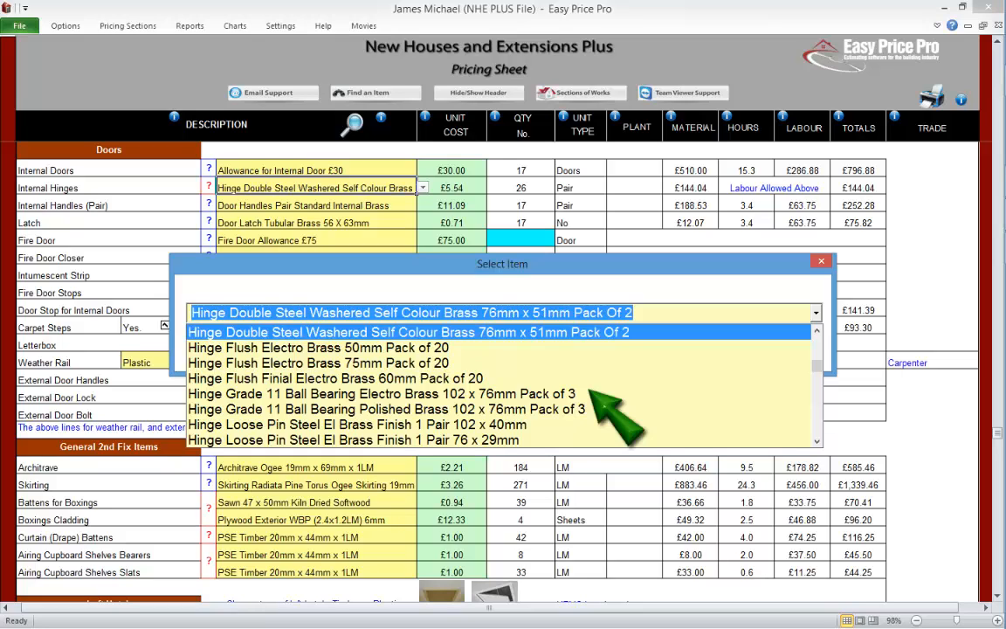
pyautogui.click(384, 394)
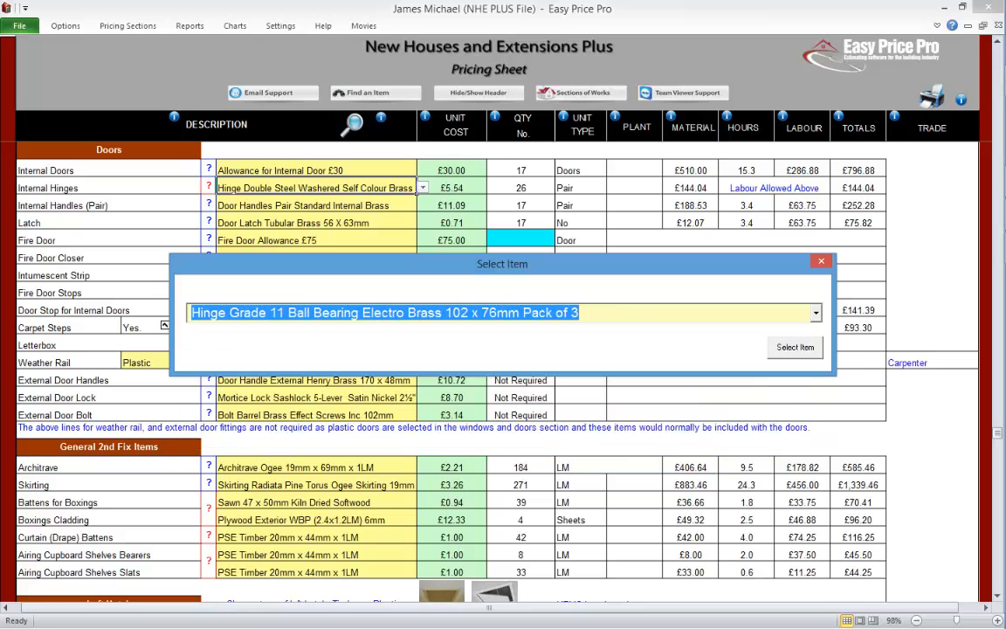
pyautogui.click(795, 347)
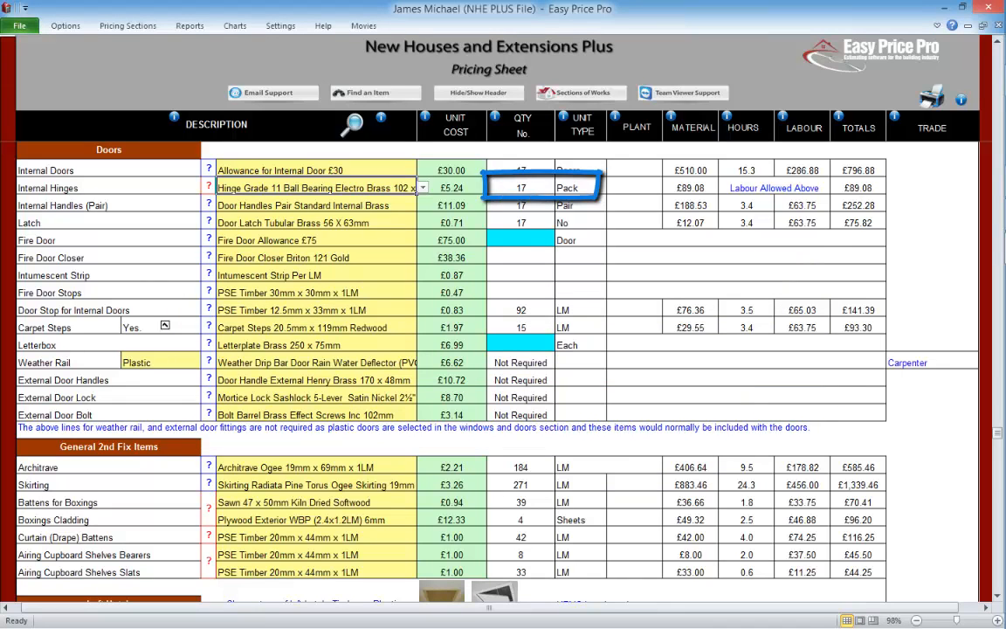
# Step: Replace the internal hinges with Hinge Flush Finial Electro Brass 60mm Pack of 20
pyautogui.click(353, 123)
pyautogui.click(815, 312)
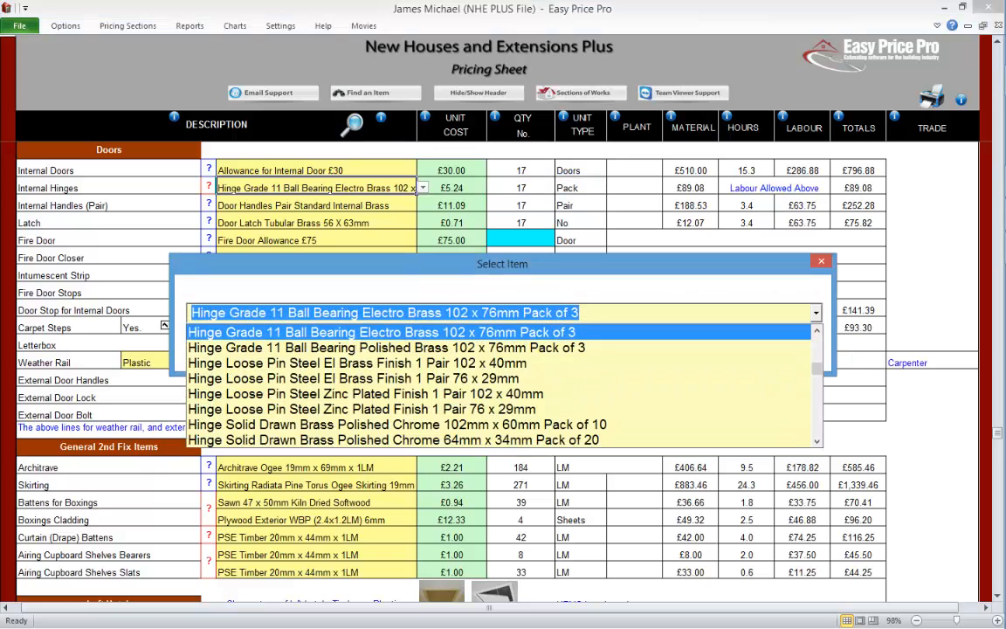
pyautogui.click(817, 331)
pyautogui.click(488, 331)
pyautogui.click(795, 347)
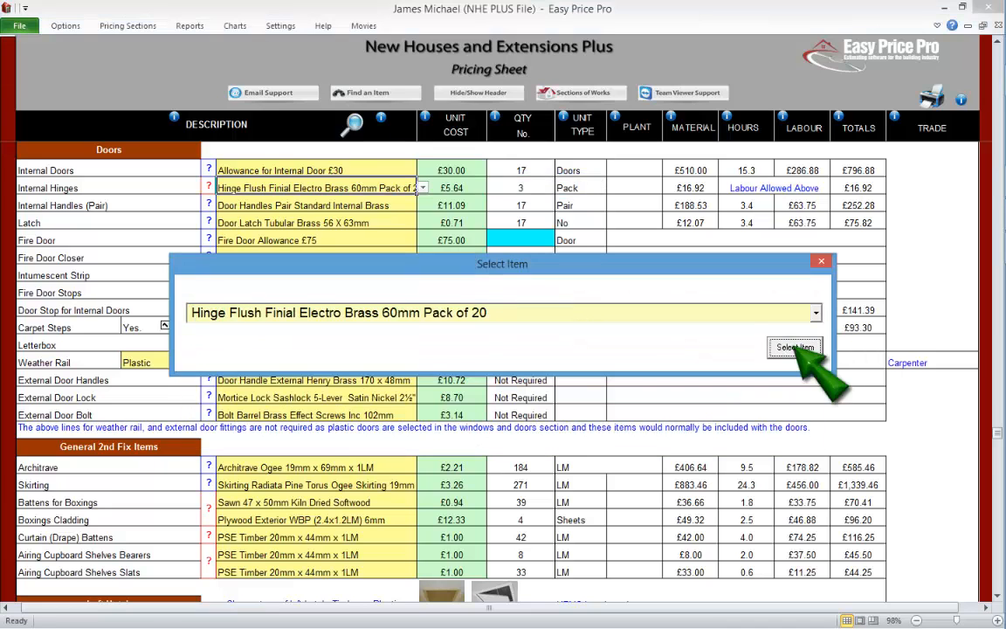
# Step: Switch the internal hinges to Hinge Ball Bearing Polished Stainless 76mm
pyautogui.click(352, 123)
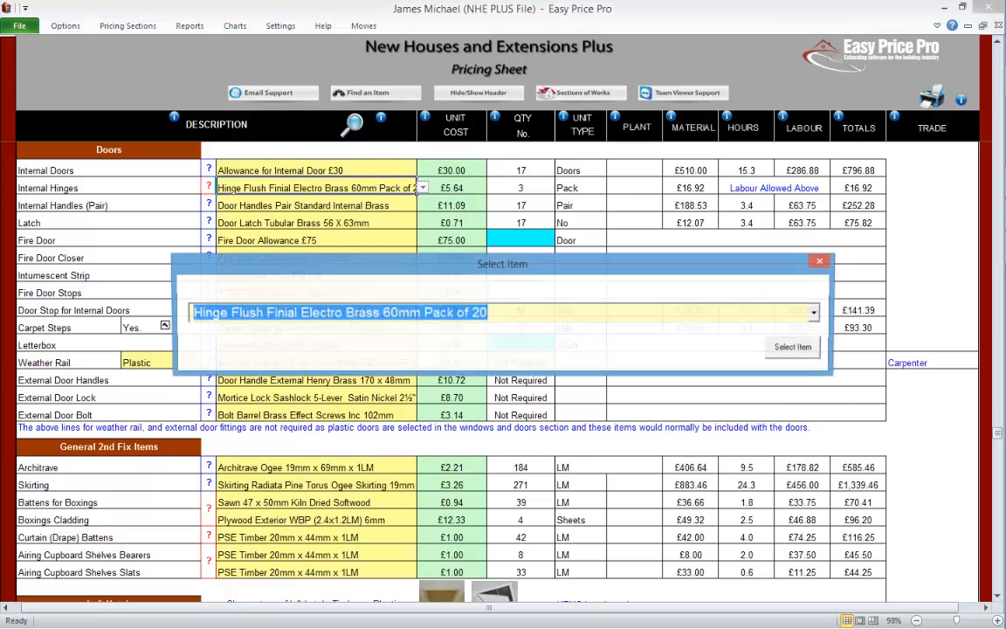
pyautogui.click(815, 312)
pyautogui.click(417, 335)
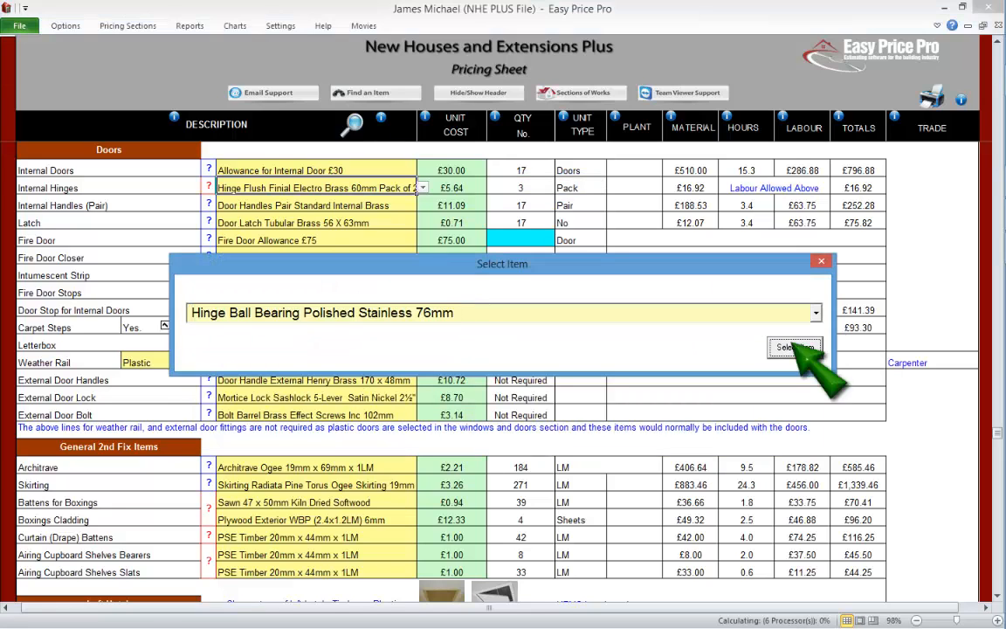
pyautogui.click(796, 349)
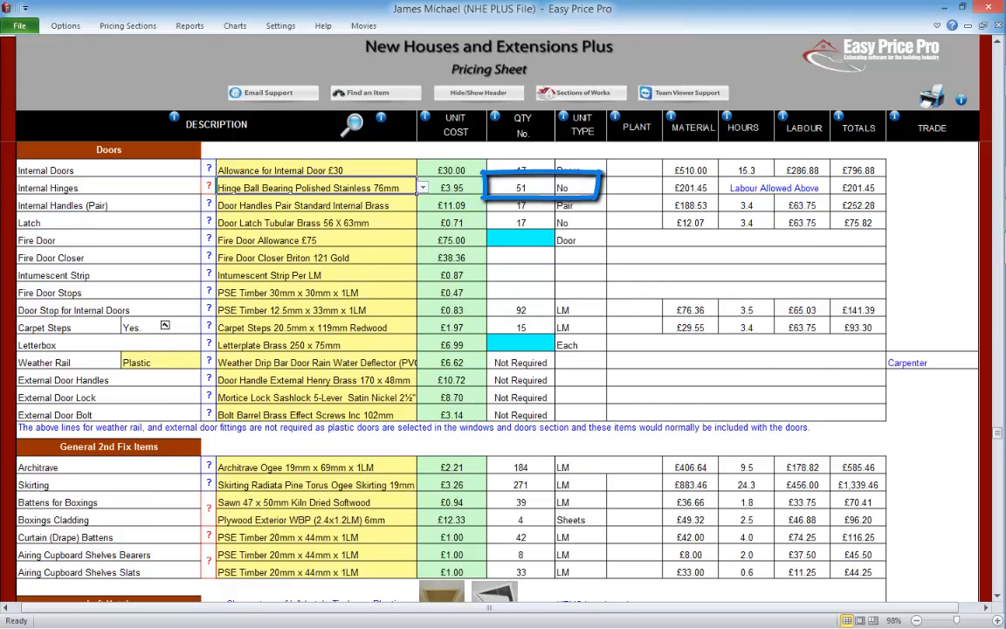
# Step: Set the internal hinges back to Hinge Double Steel Washered Self Colour Brass 76mm x 51mm Pack Of 2
pyautogui.click(353, 124)
pyautogui.click(815, 312)
pyautogui.scroll(-2, 817, 441)
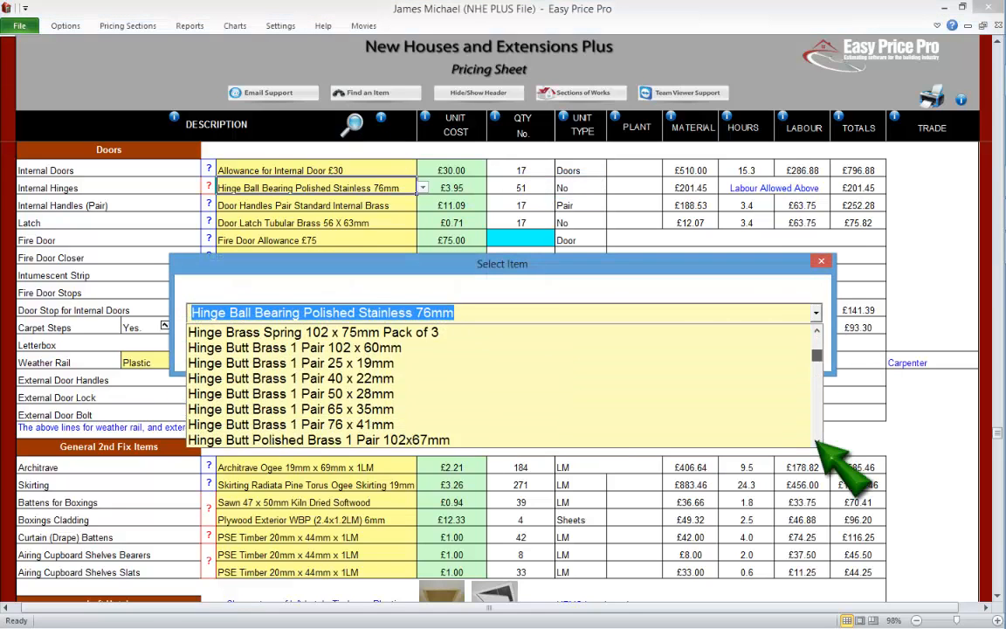
pyautogui.scroll(-4, 816, 441)
pyautogui.click(528, 386)
pyautogui.click(797, 350)
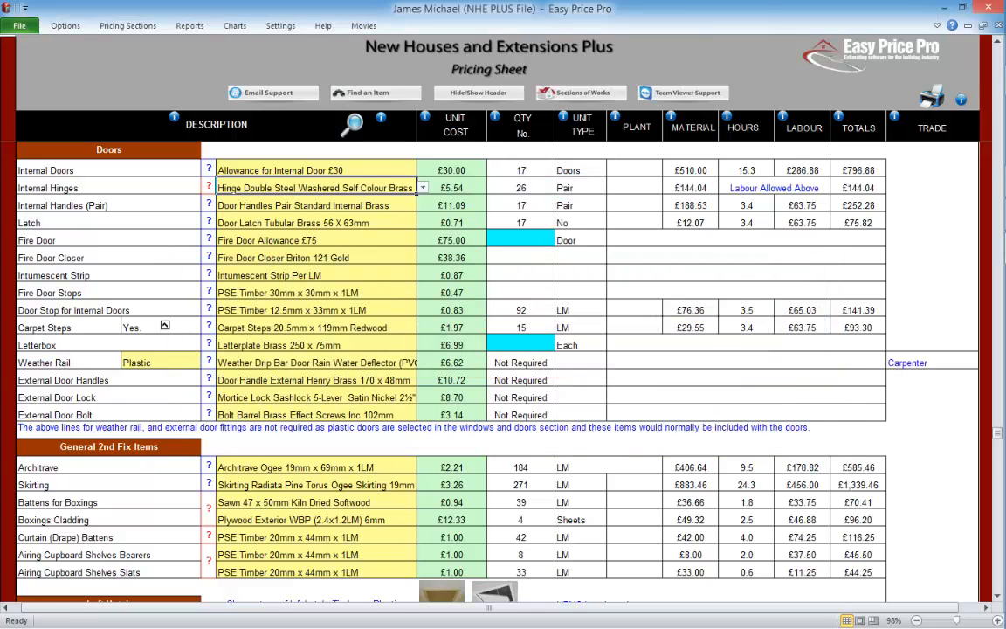
# Step: Look at the material choices for the internal door handles and the latch, keeping the current items
pyautogui.click(316, 205)
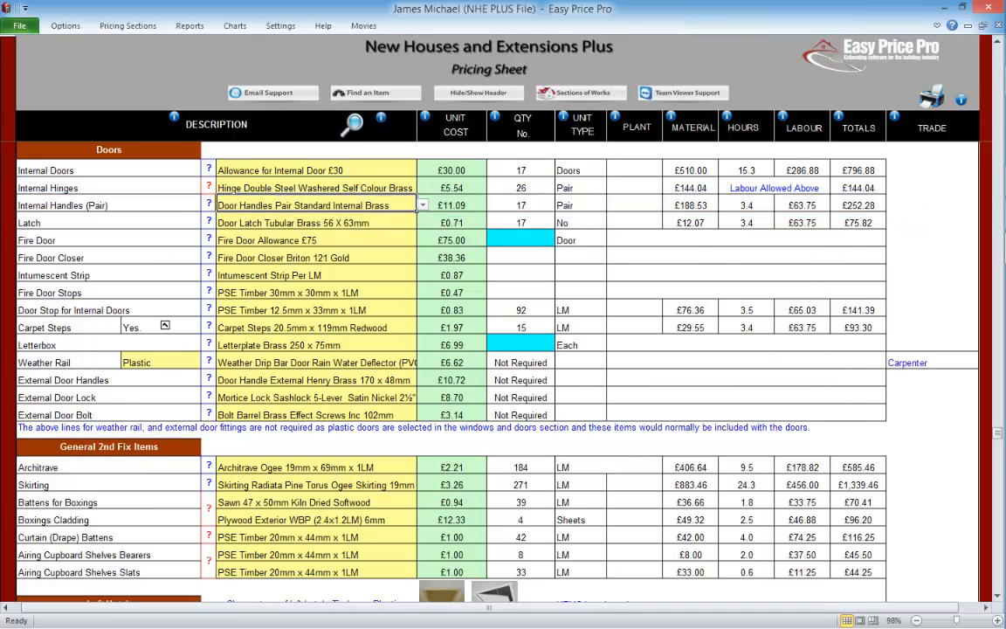
pyautogui.click(422, 205)
pyautogui.click(422, 205)
pyautogui.click(410, 222)
pyautogui.click(422, 223)
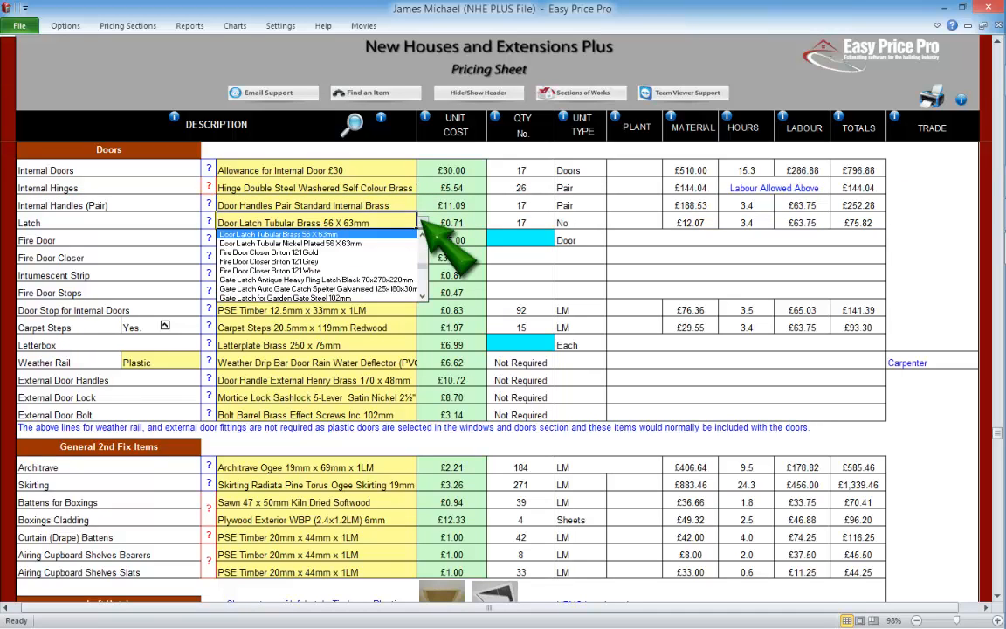
pyautogui.click(422, 222)
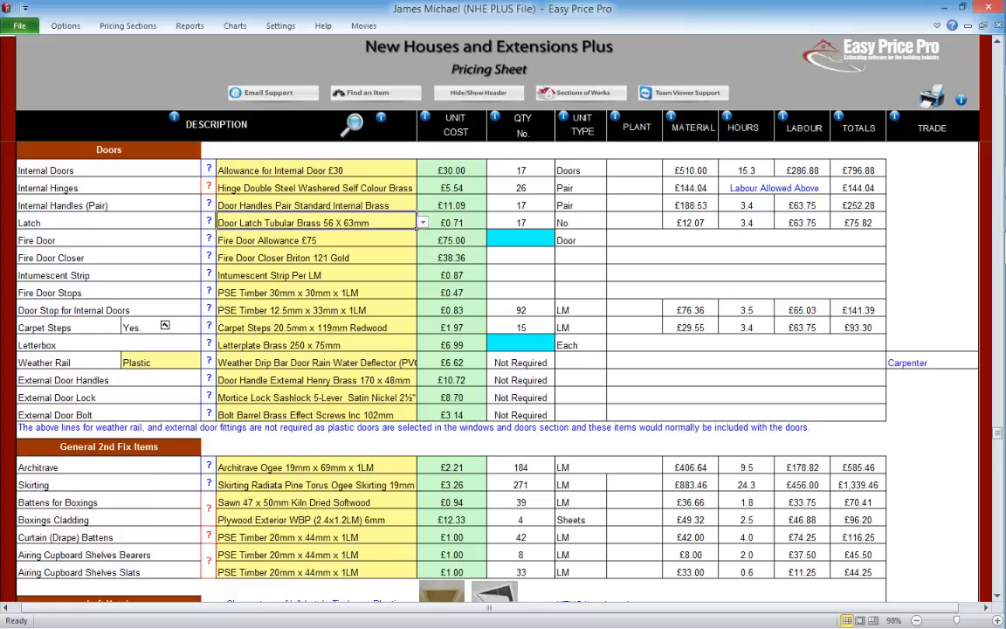
# Step: Check the fire door choices and enter a fire door quantity of 3
pyautogui.click(411, 240)
pyautogui.click(422, 240)
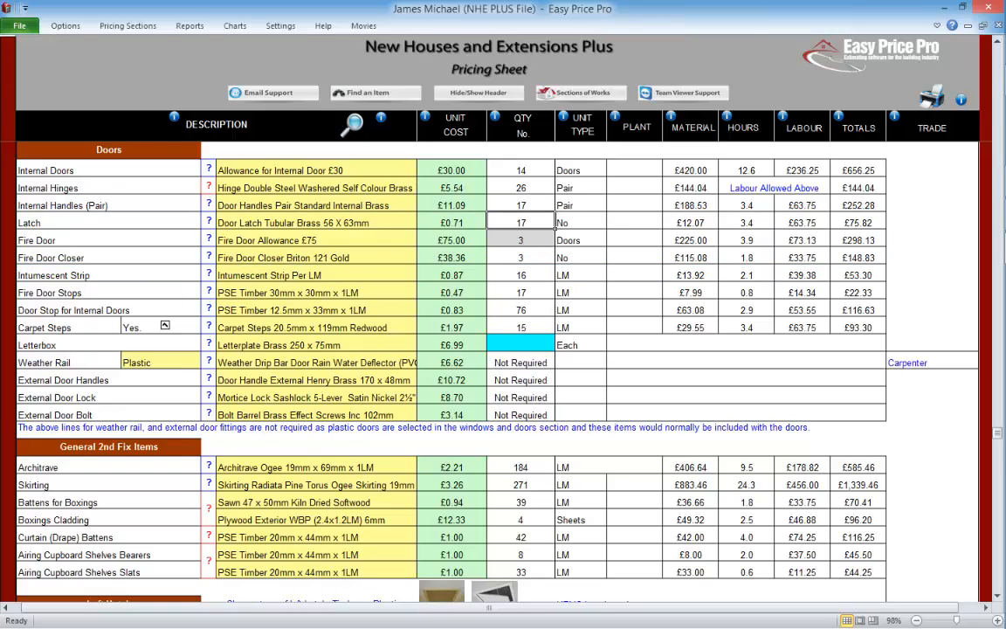
# Step: View the help illustrations for the fire door closer and the intumescent strip
pyautogui.click(210, 257)
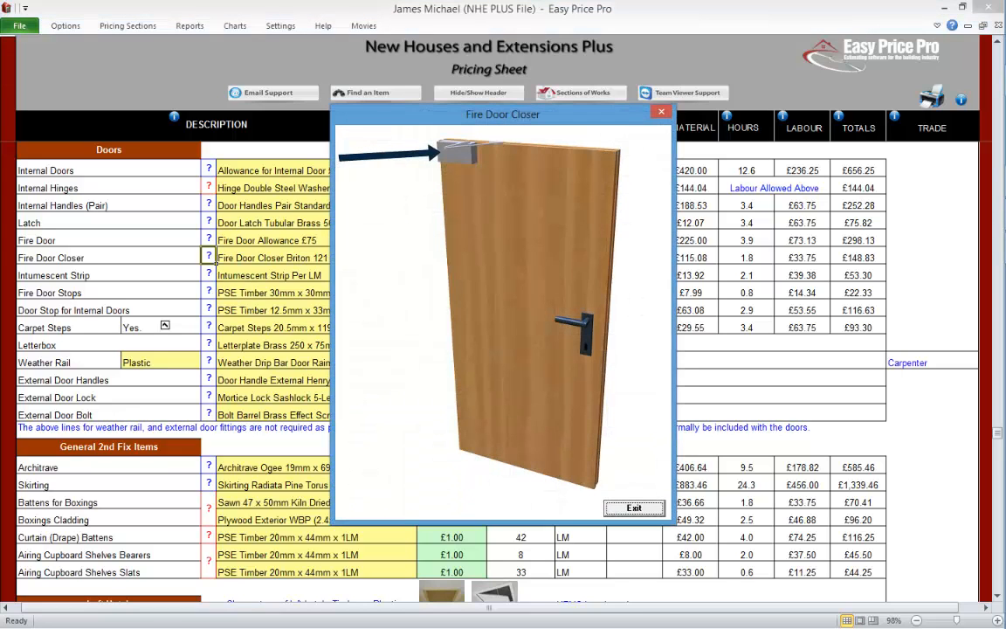
pyautogui.click(635, 508)
pyautogui.click(210, 273)
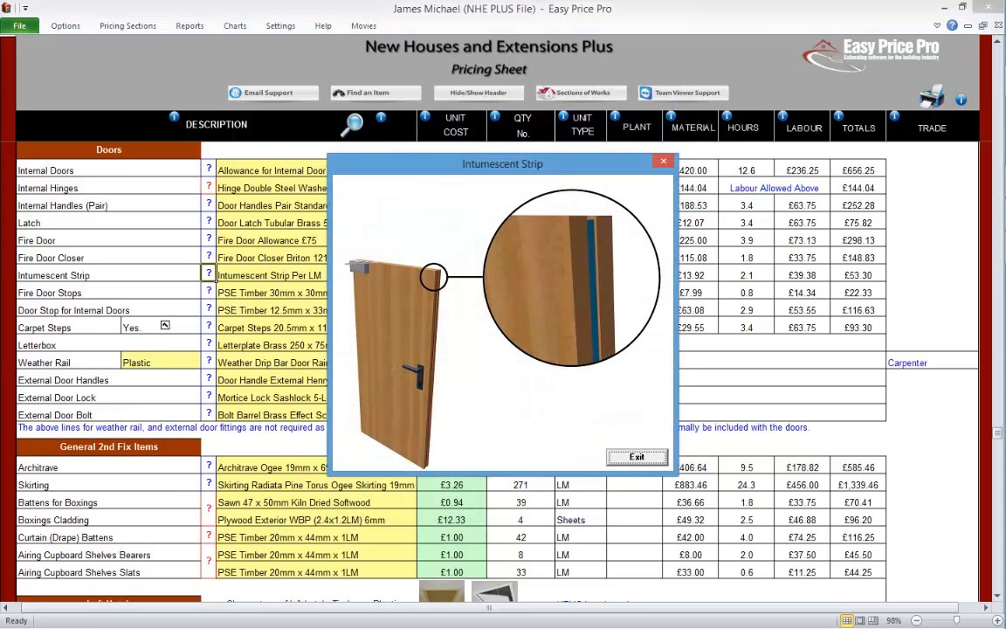
pyautogui.click(637, 456)
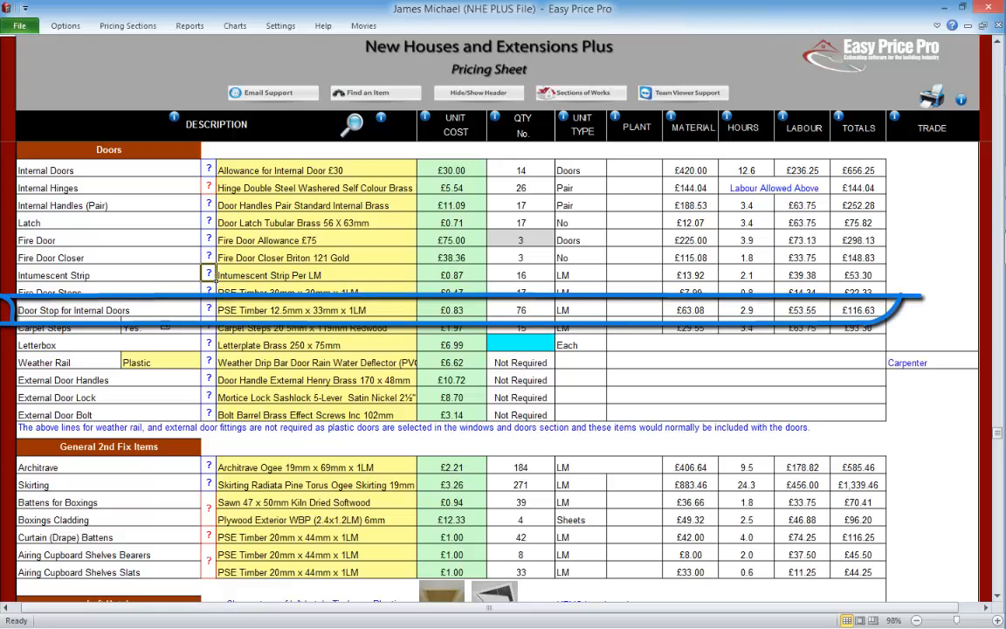
# Step: Check the timber choices for the internal door stop, and switch the carpet steps off and on again
pyautogui.click(316, 310)
pyautogui.click(423, 310)
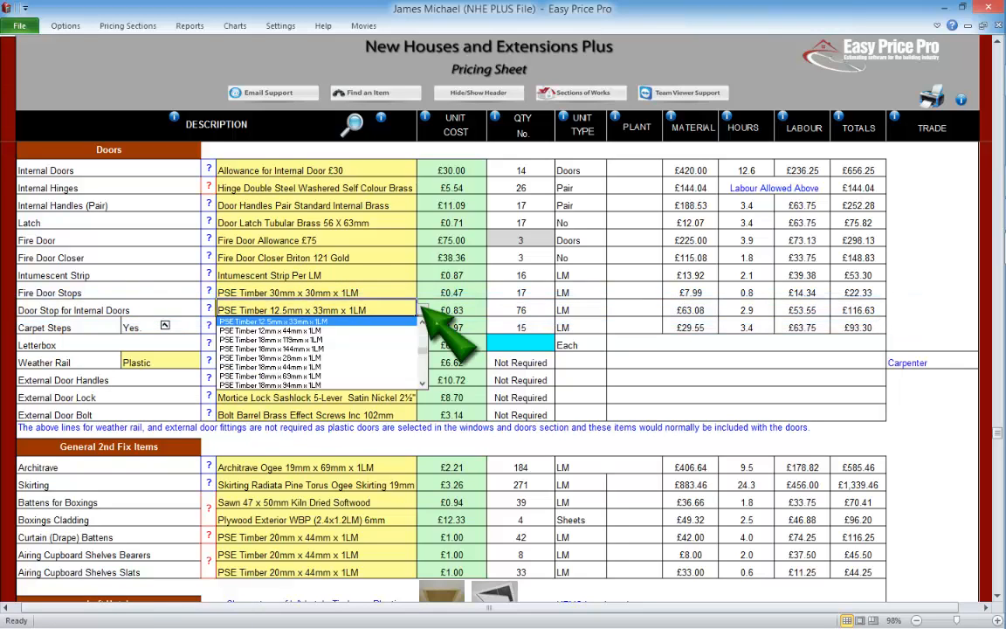
pyautogui.click(423, 310)
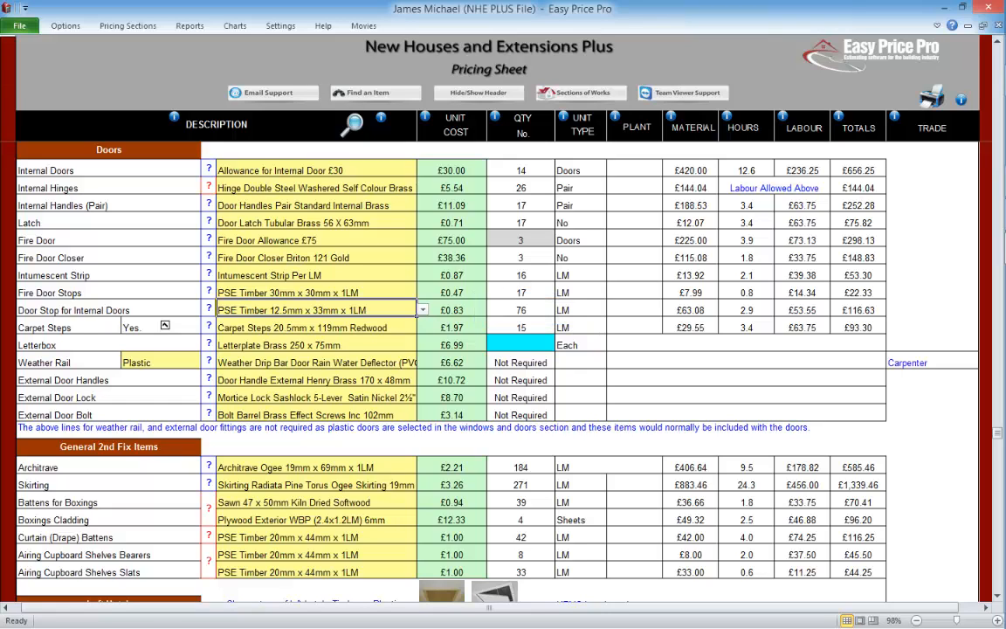
pyautogui.click(165, 325)
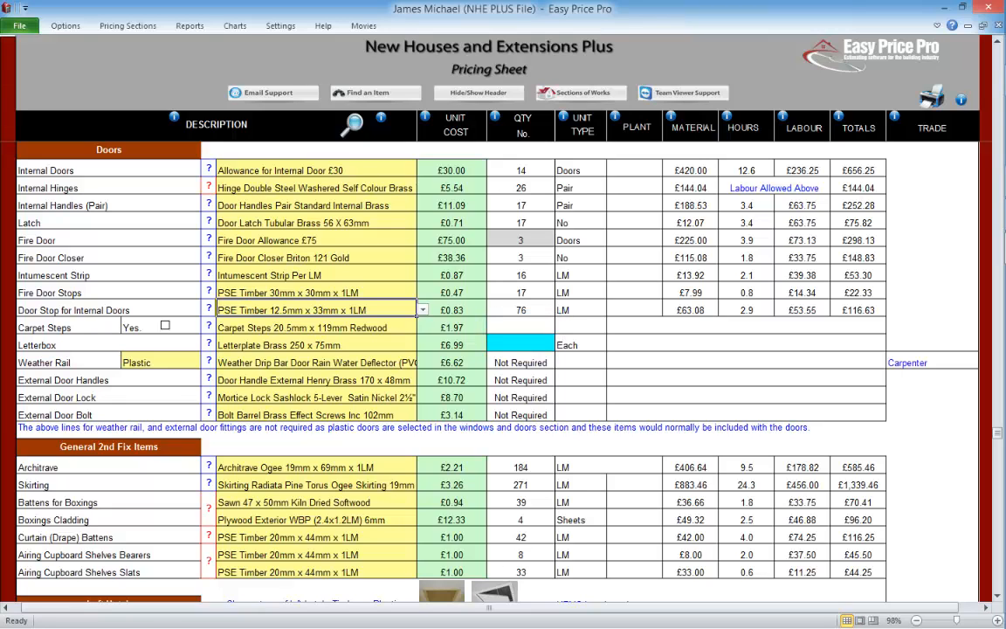
pyautogui.click(165, 325)
# Step: Clear the fire door quantity
pyautogui.click(548, 243)
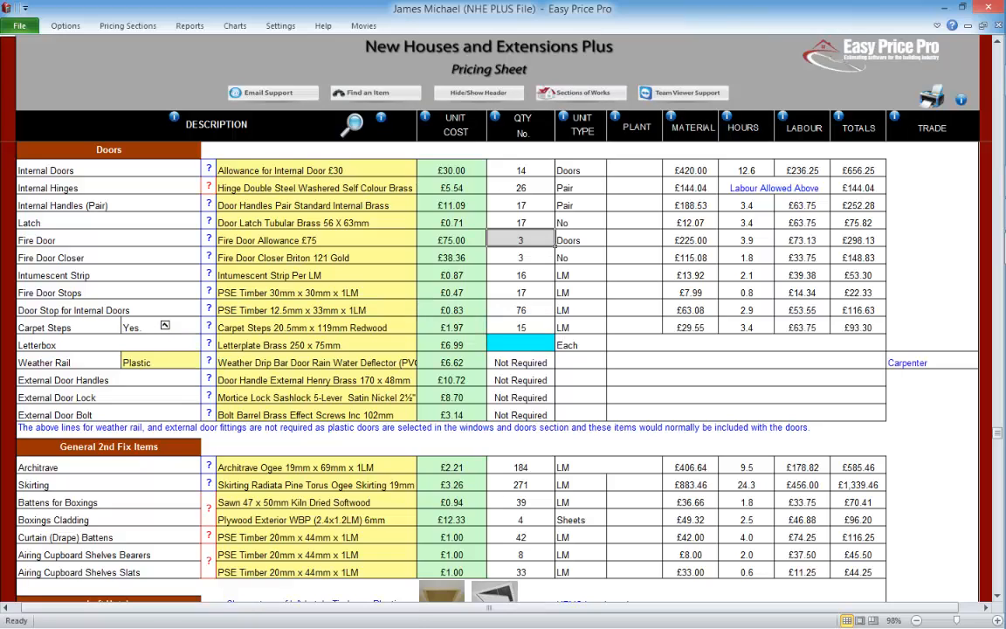
pyautogui.press('Delete')
pyautogui.press('Return')
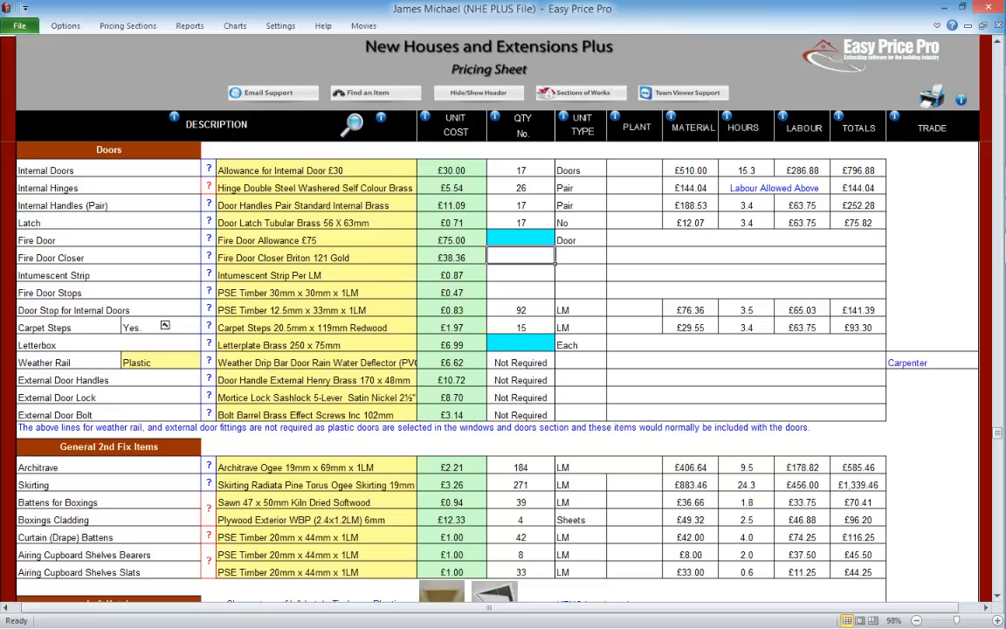
# Step: Choose Letterplate Brush Seal Gold Effect 335x75mm for the letterbox and set its quantity to 1
pyautogui.click(521, 343)
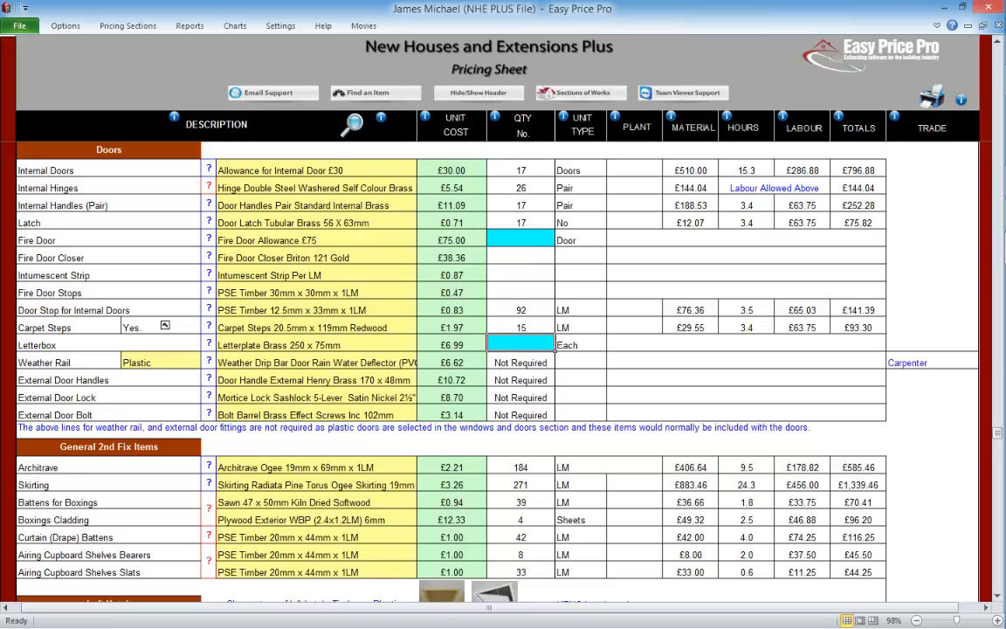
pyautogui.click(317, 344)
pyautogui.click(422, 345)
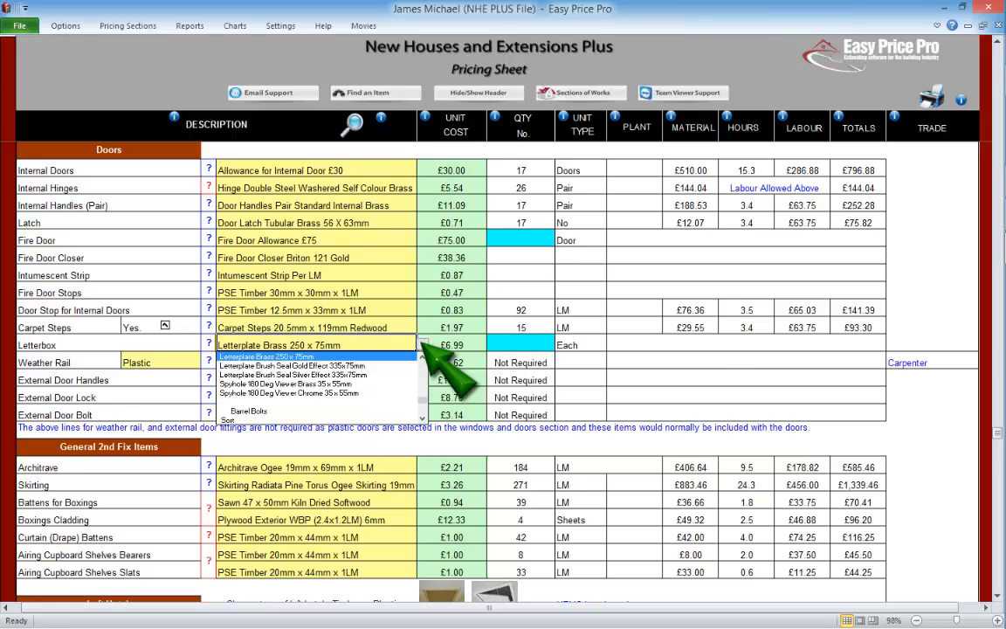
pyautogui.click(292, 366)
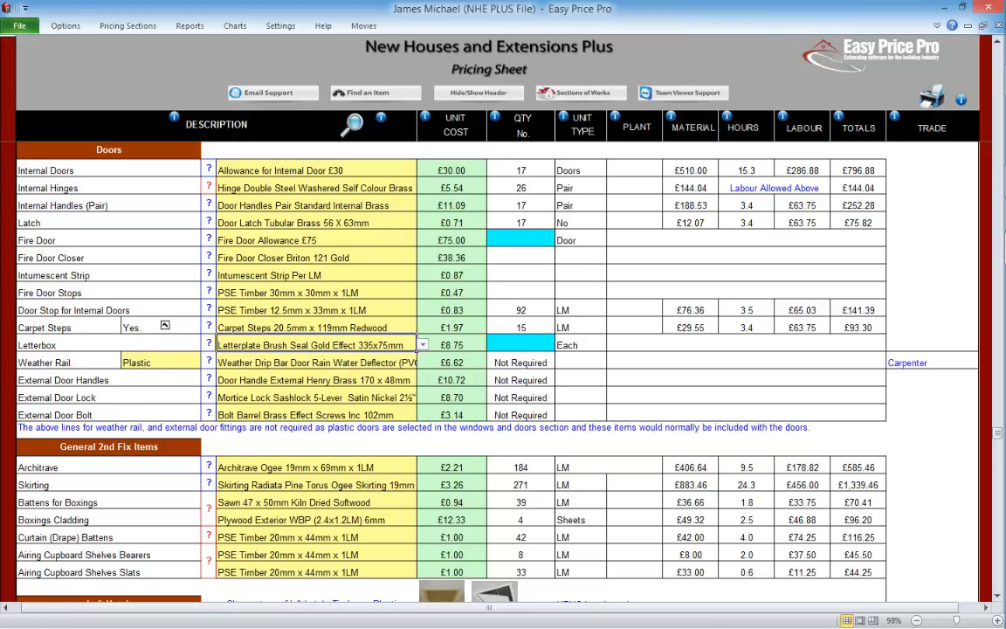
pyautogui.click(520, 343)
pyautogui.write('1')
pyautogui.click(554, 331)
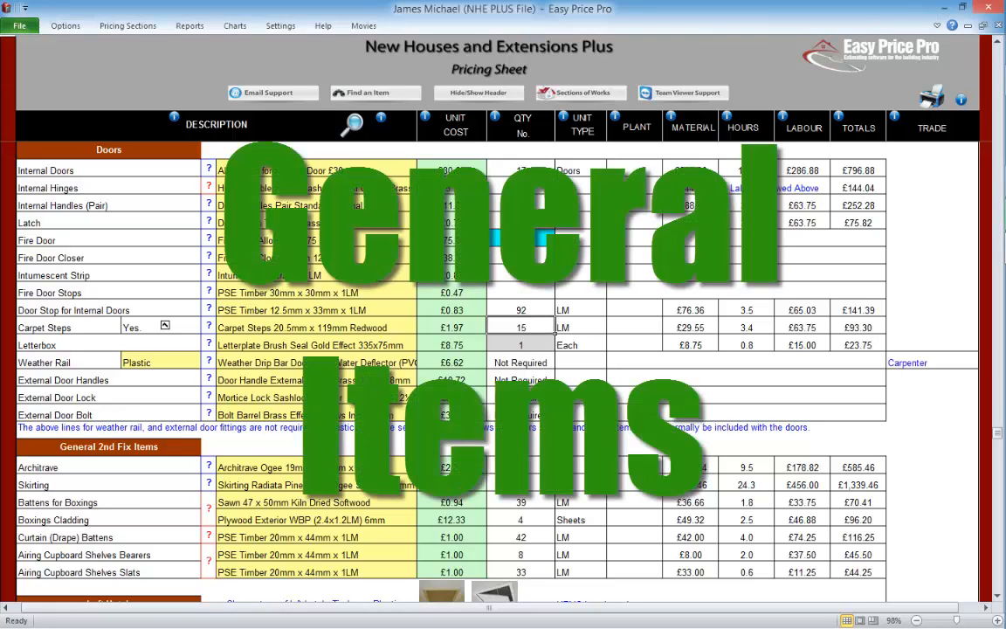
# Step: View the architrave help illustration and its material choice in the General 2nd Fix Items section
pyautogui.scroll(-3, 503, 367)
pyautogui.scroll(-3, 503, 367)
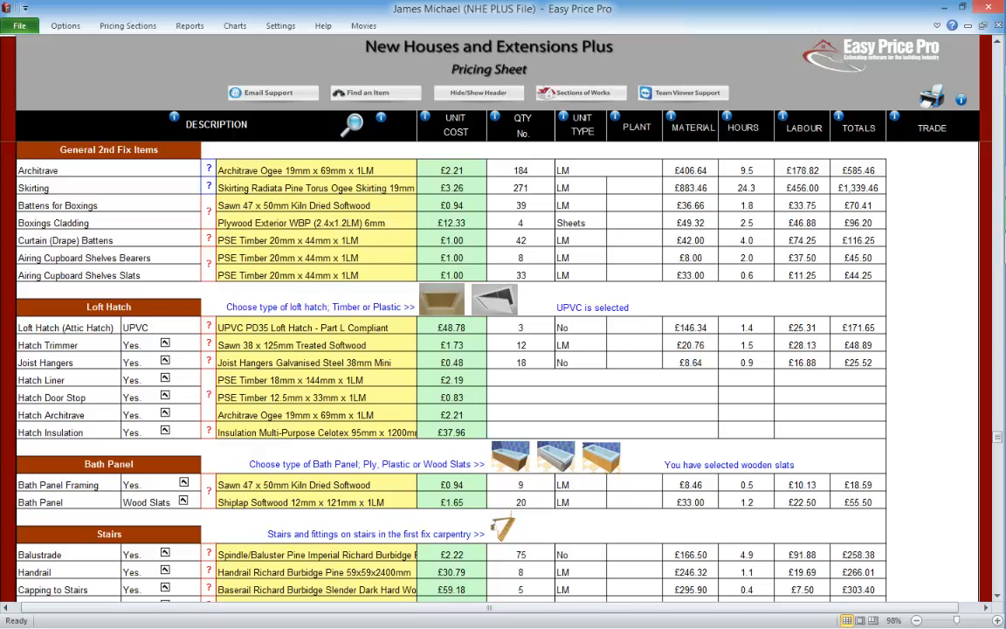
pyautogui.click(208, 168)
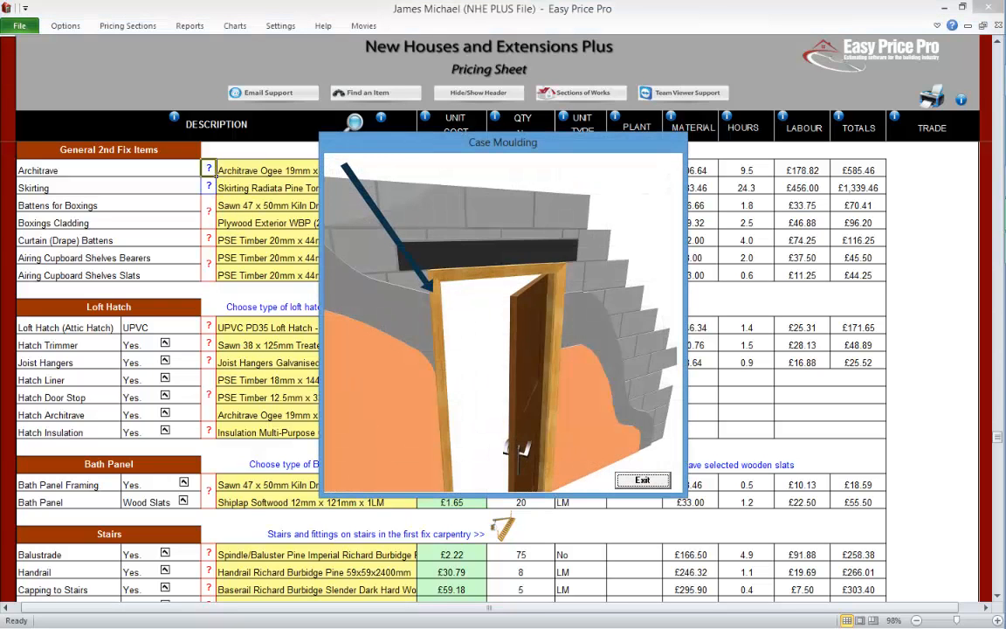
pyautogui.click(642, 480)
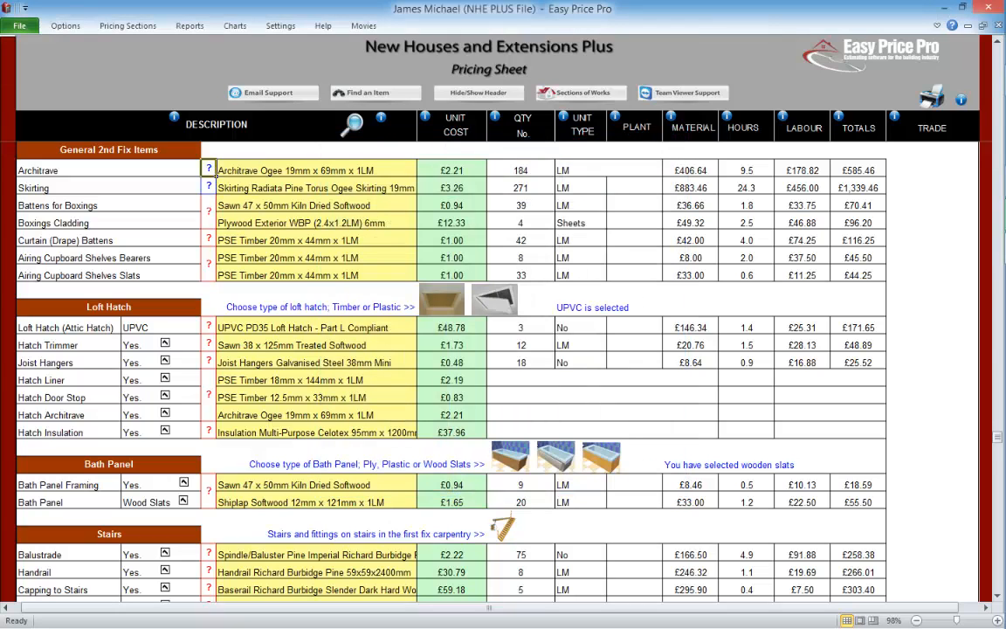
pyautogui.click(423, 170)
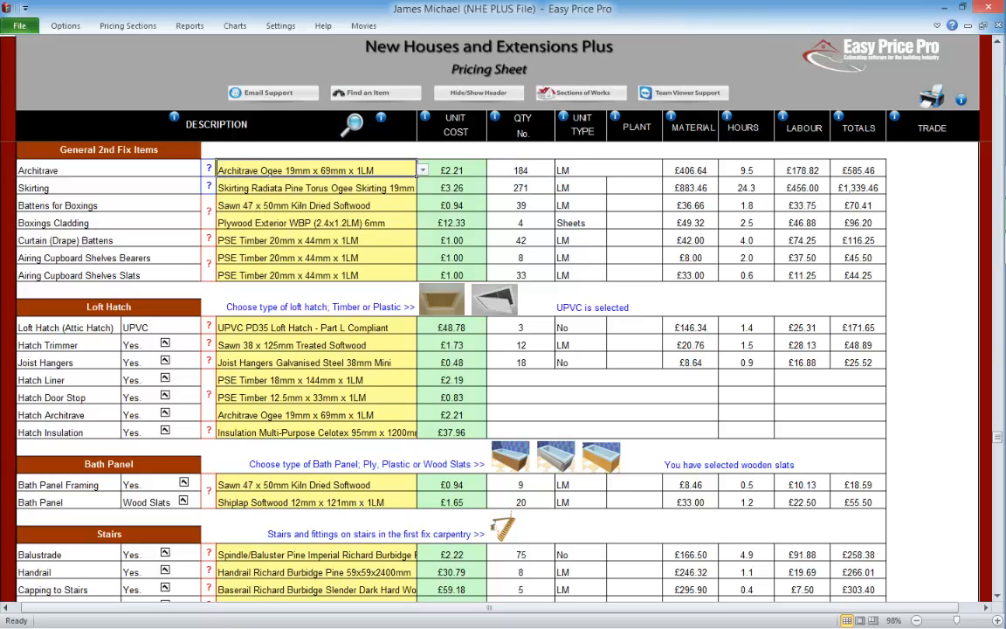
# Step: Check the skirting material choice and read the explanation of how the skirting quantity is worked out
pyautogui.click(423, 187)
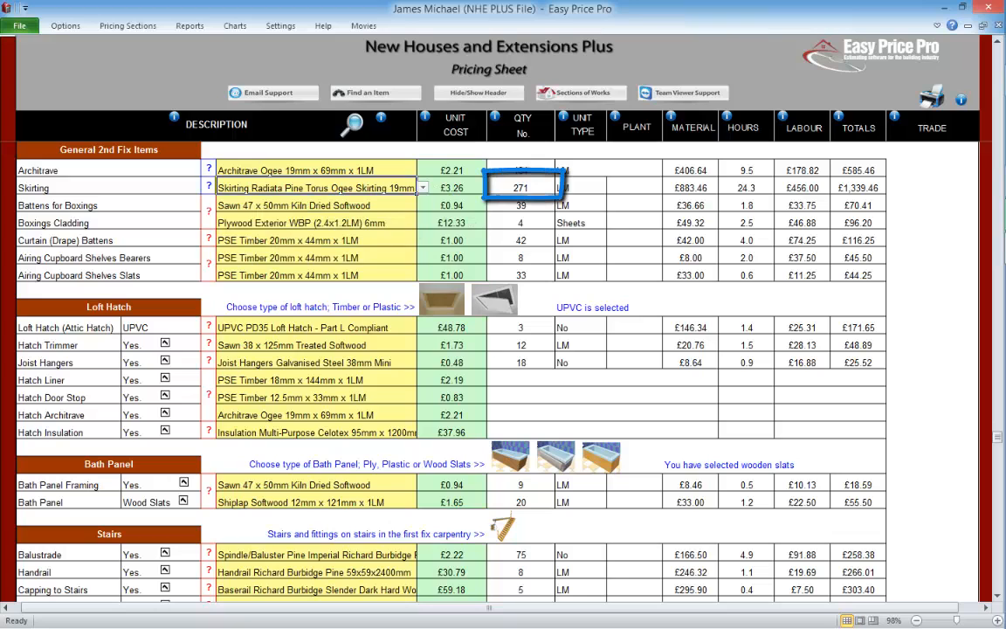
pyautogui.click(208, 187)
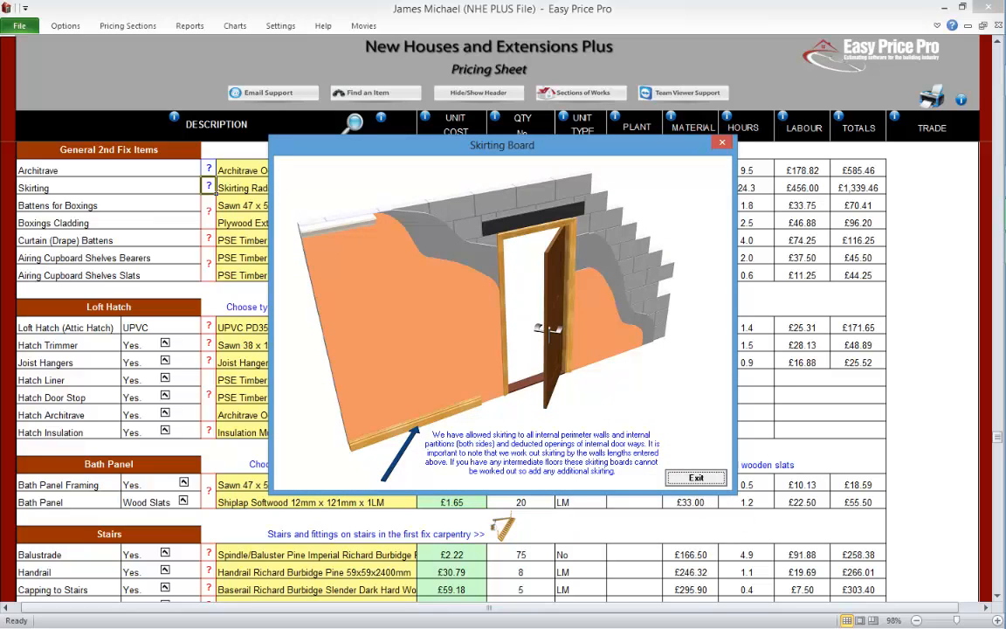
pyautogui.click(686, 478)
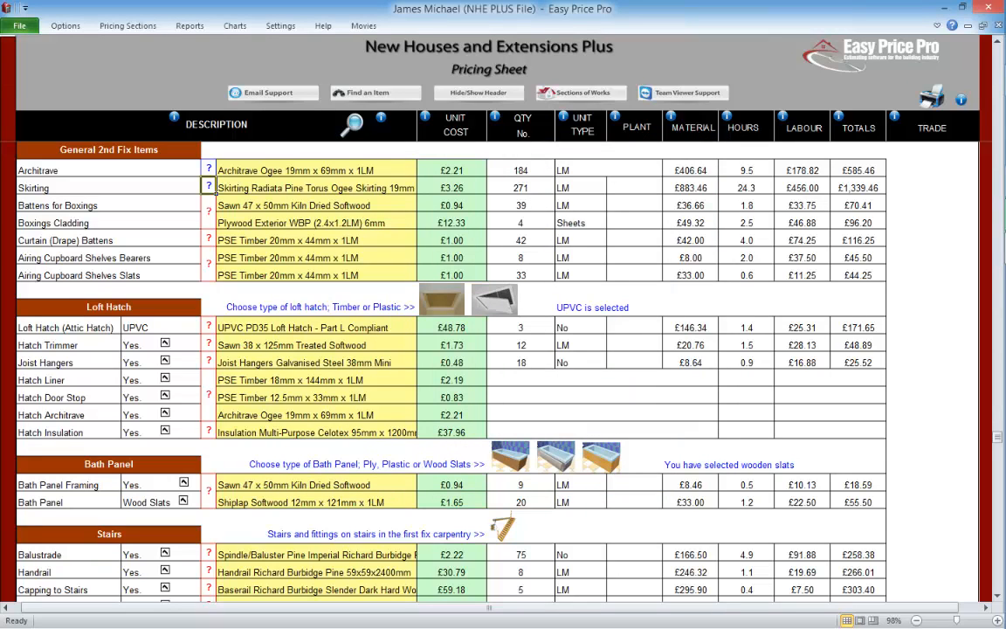
# Step: Review the boxings and battens dimensions, then the curtain batten overhang and the explanation of how curtain battens are calculated
pyautogui.click(208, 211)
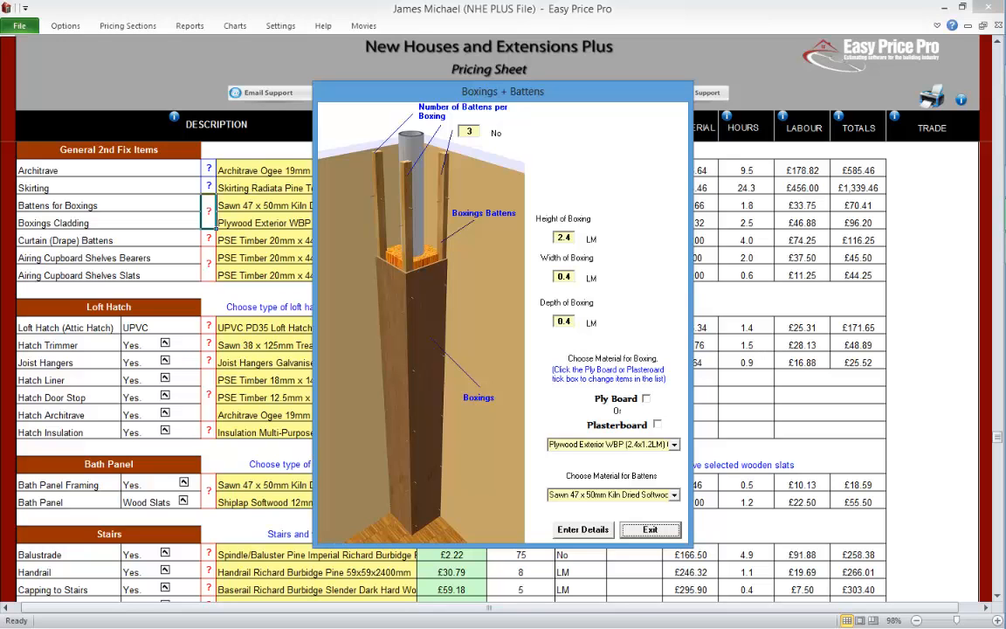
pyautogui.click(647, 528)
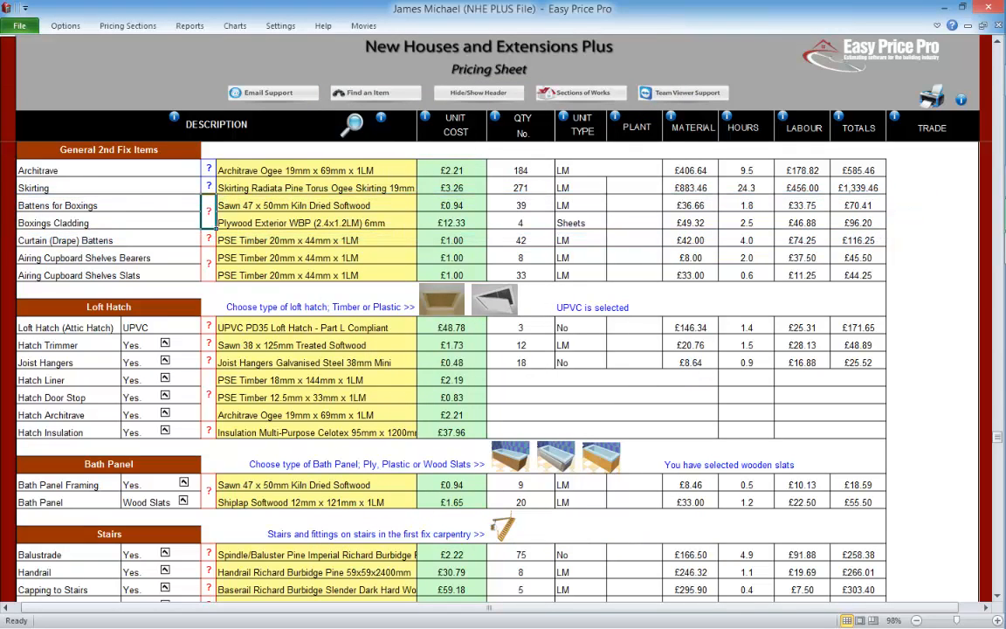
pyautogui.click(208, 238)
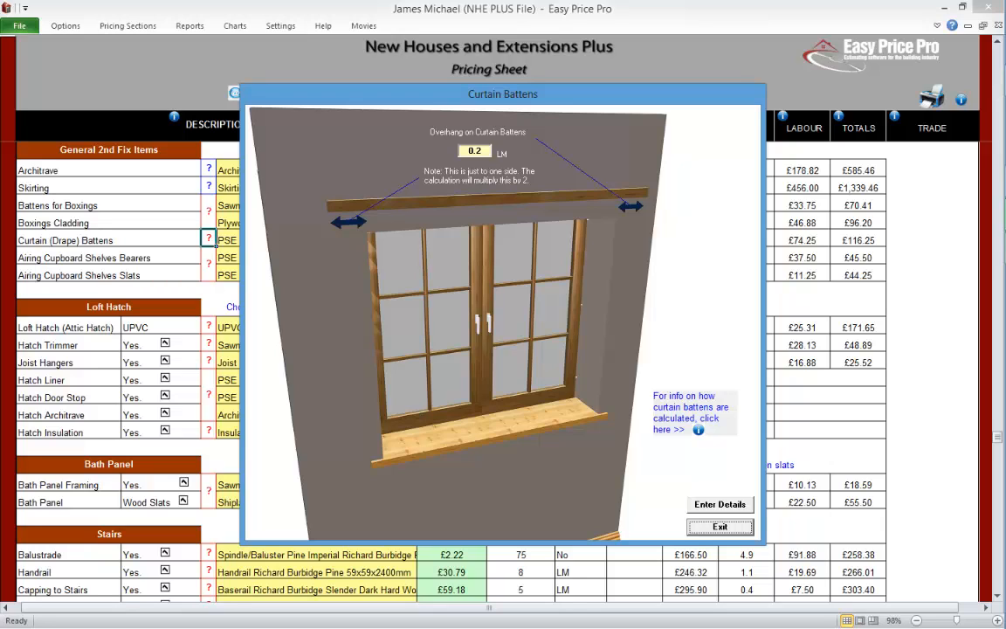
pyautogui.click(699, 430)
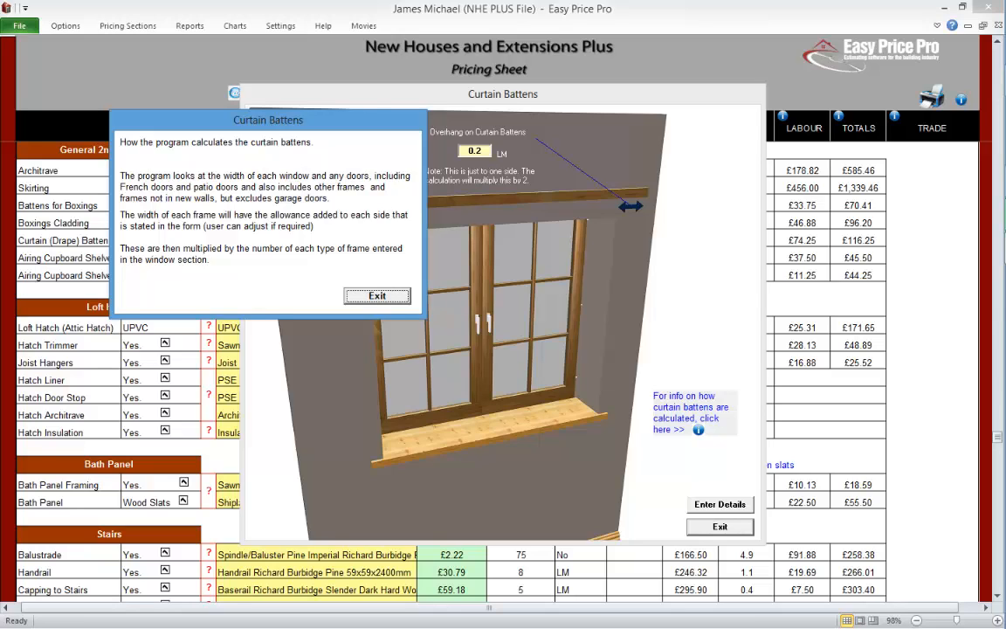
pyautogui.click(360, 296)
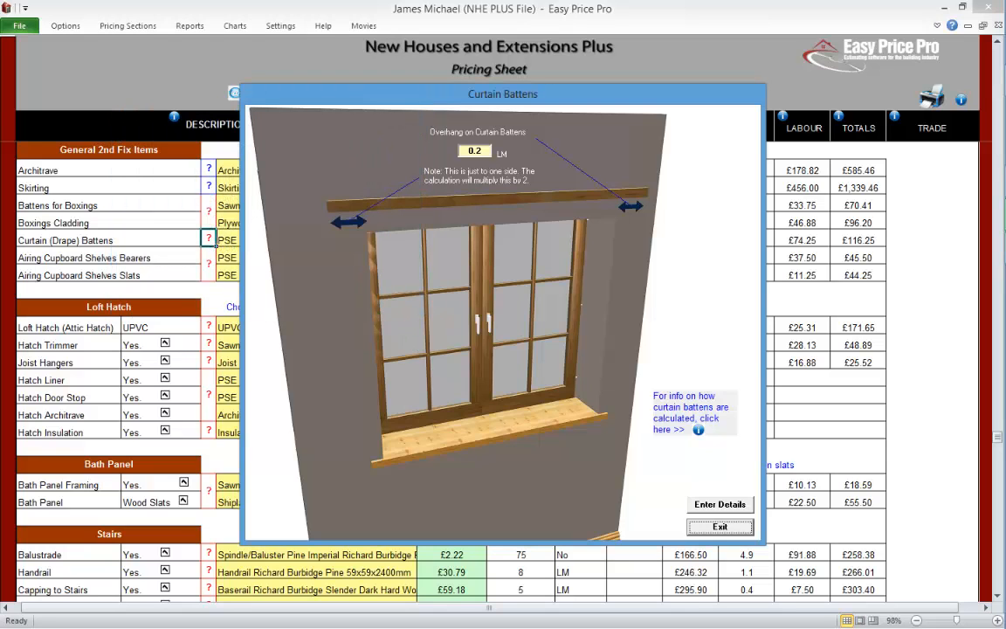
pyautogui.click(719, 527)
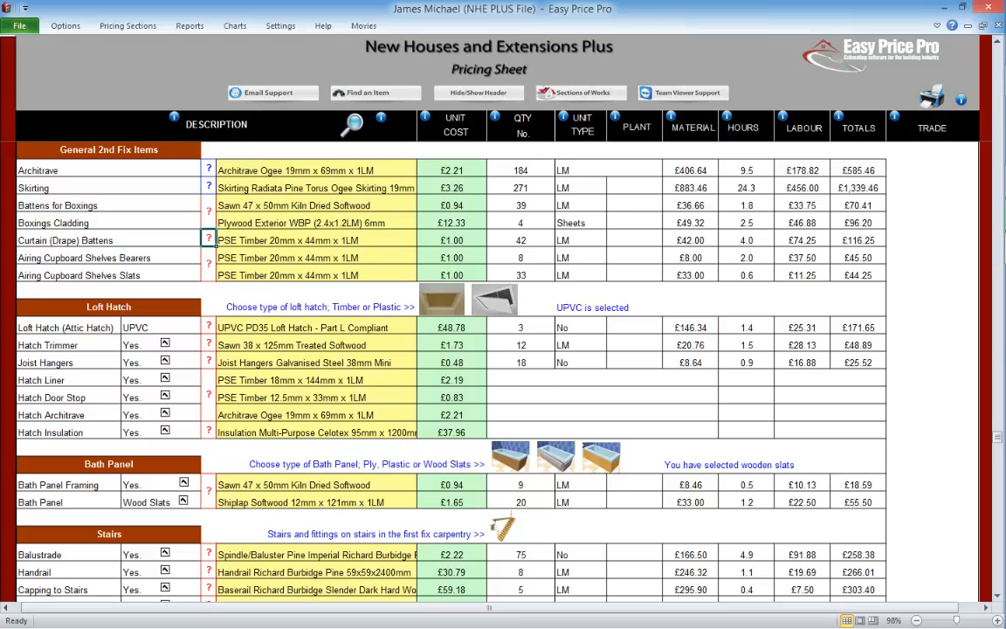
# Step: Review the airing cupboard shelf dimensions and the material choices for its bearers and slats
pyautogui.click(208, 262)
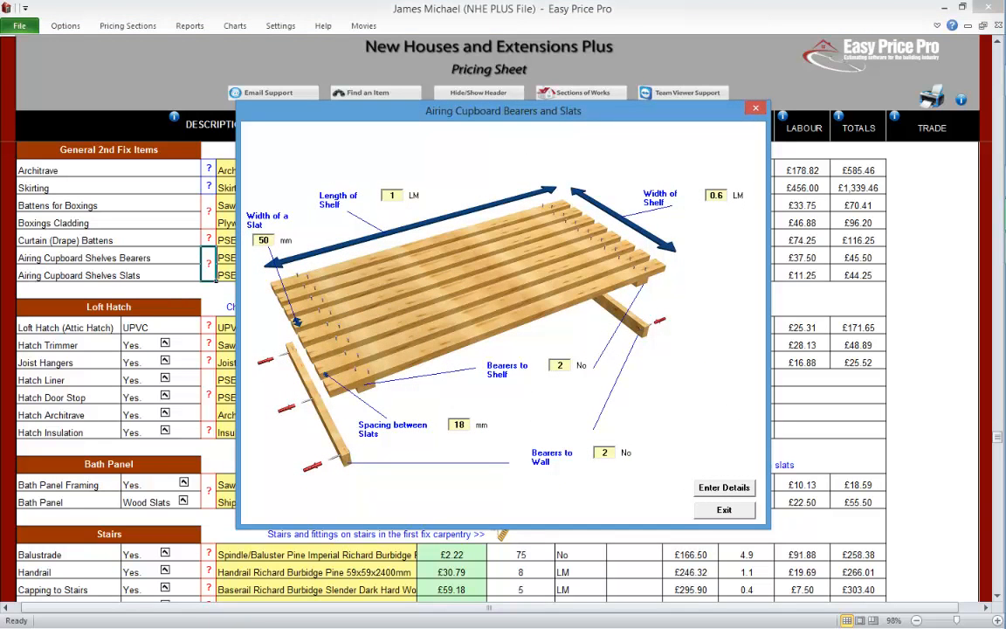
pyautogui.click(724, 510)
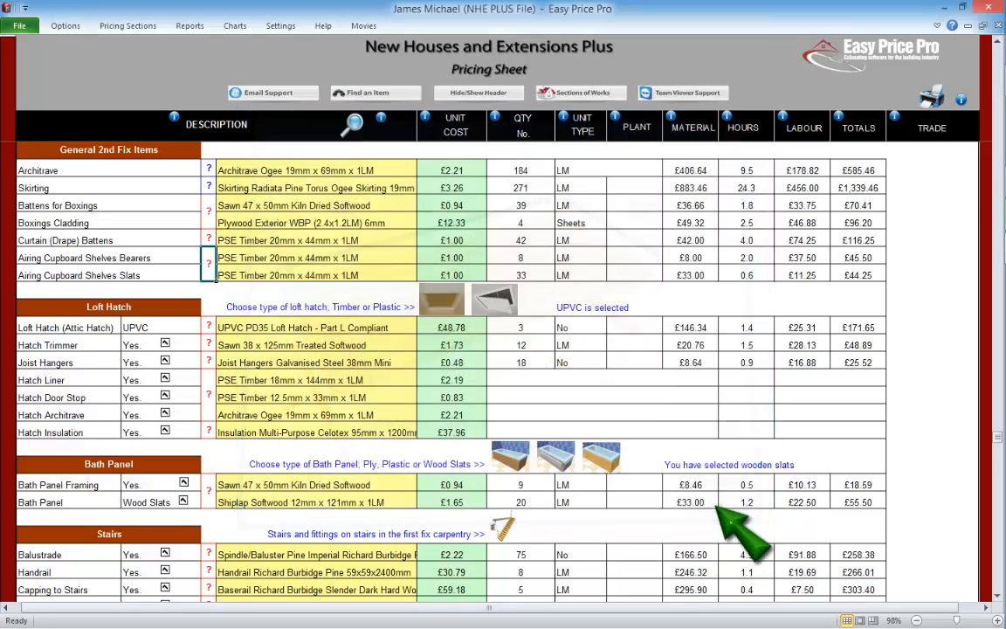
pyautogui.click(414, 258)
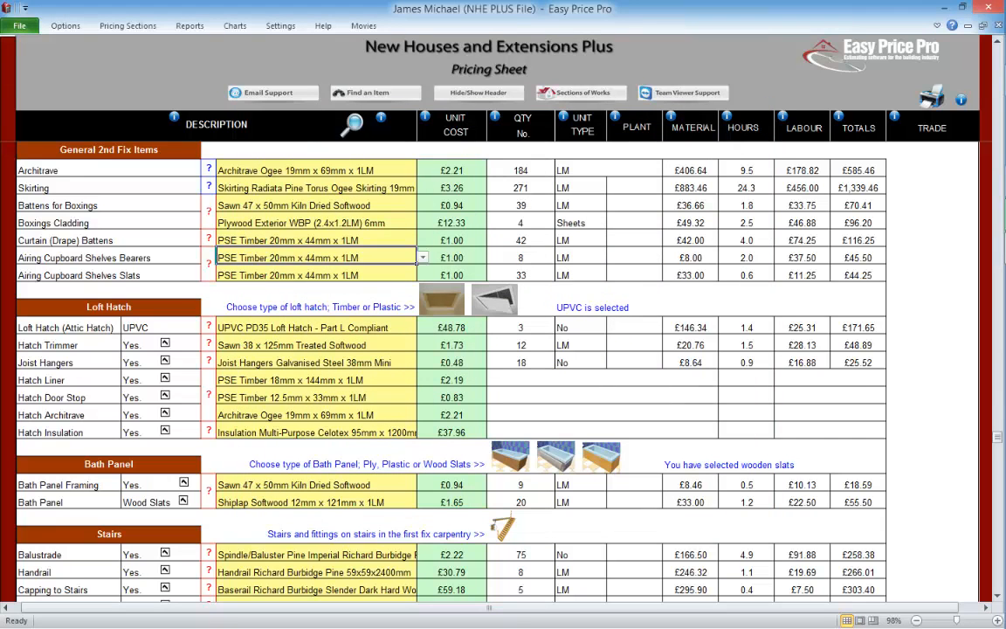
pyautogui.click(422, 258)
pyautogui.click(423, 258)
pyautogui.click(414, 276)
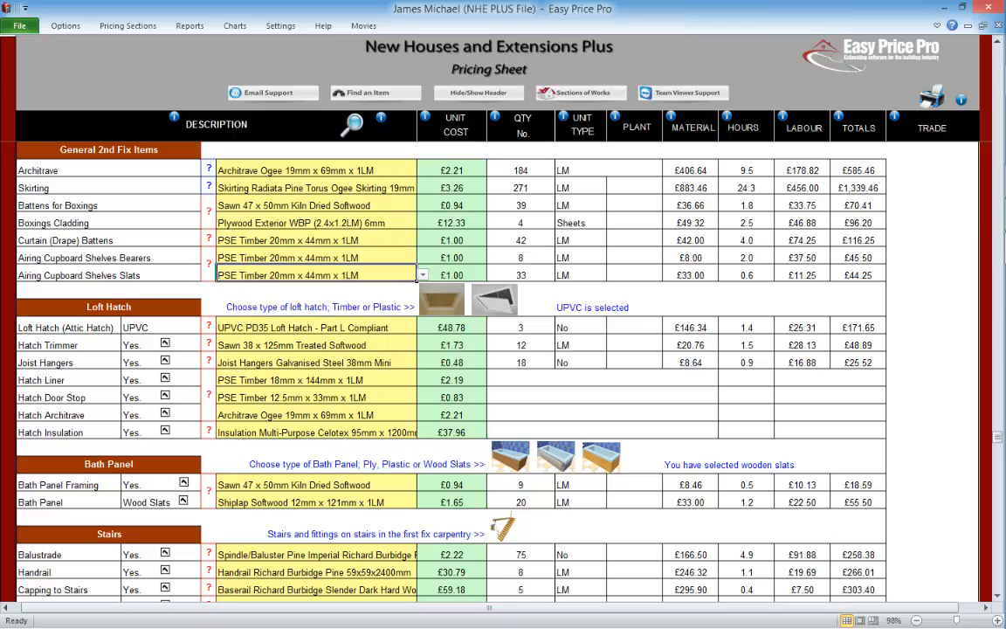
pyautogui.click(423, 275)
pyautogui.click(423, 275)
pyautogui.click(451, 274)
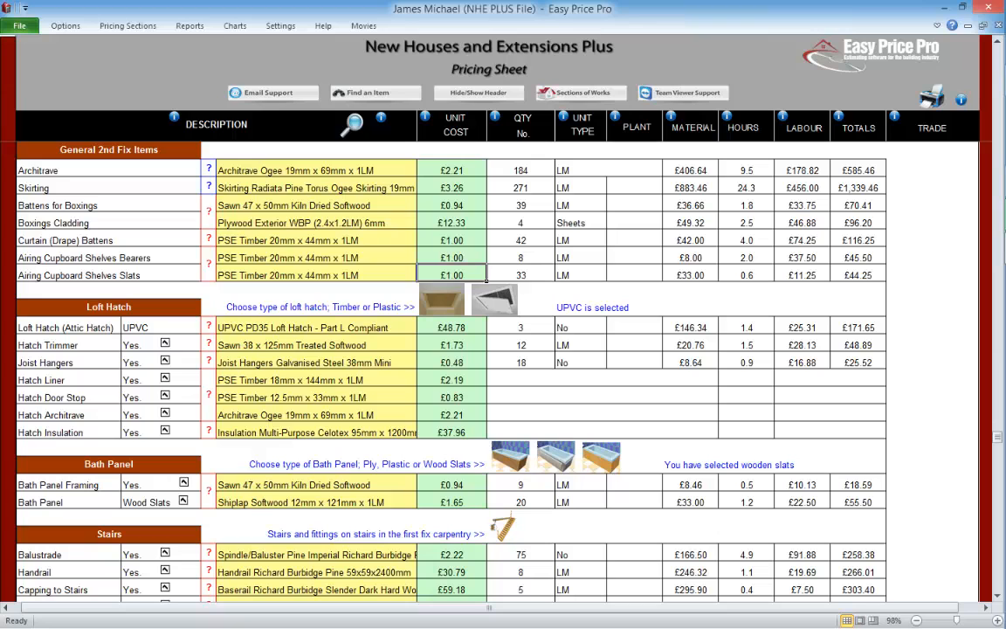
# Step: Switch the loft hatch type to Timber and review its dimensions and board material choices
pyautogui.click(120, 331)
pyautogui.scroll(-3, 493, 367)
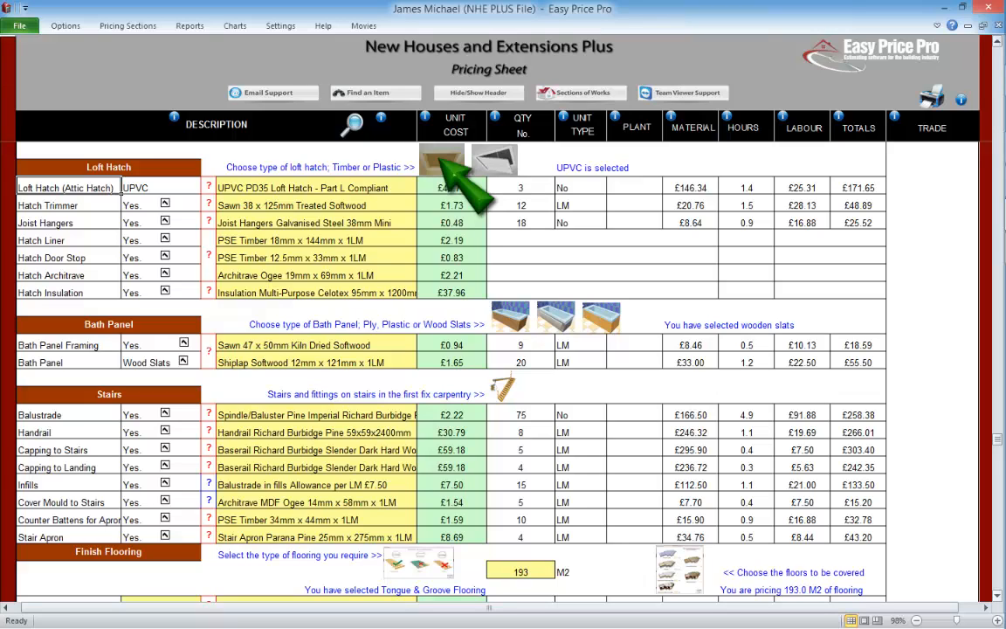
pyautogui.click(442, 160)
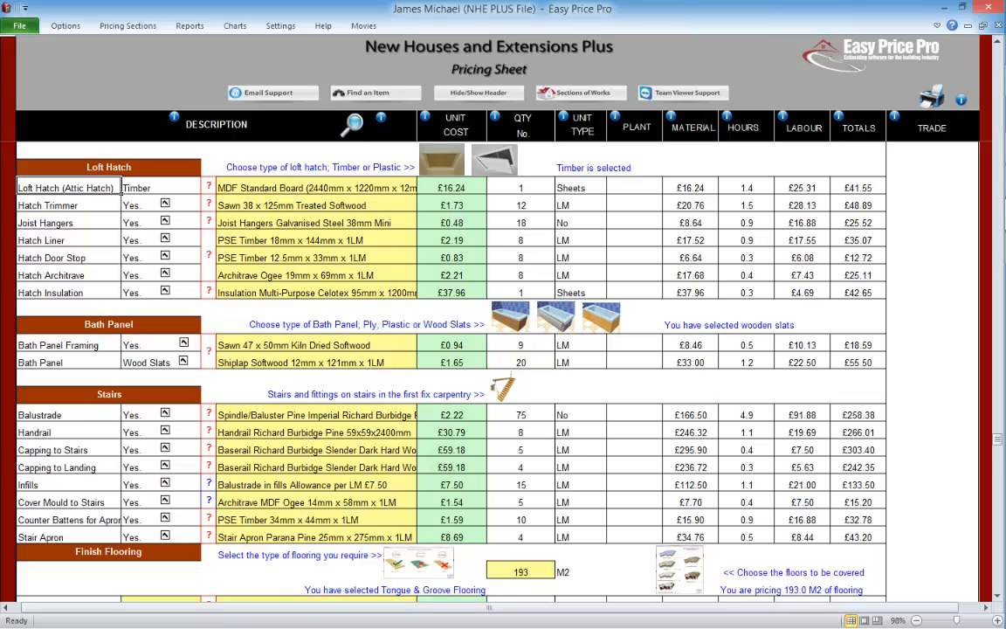
pyautogui.click(208, 186)
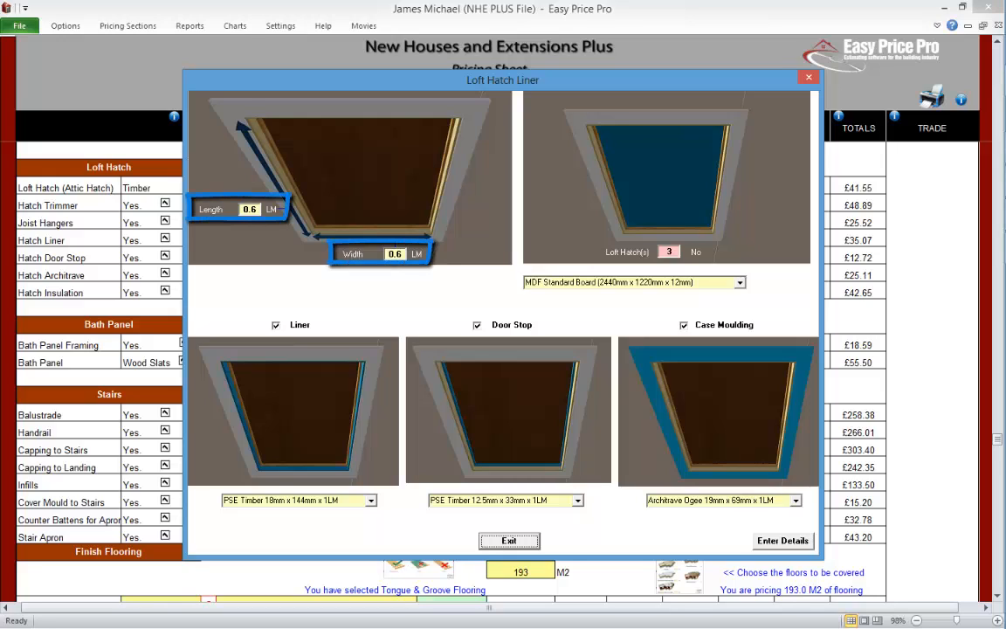
pyautogui.click(739, 282)
pyautogui.click(740, 282)
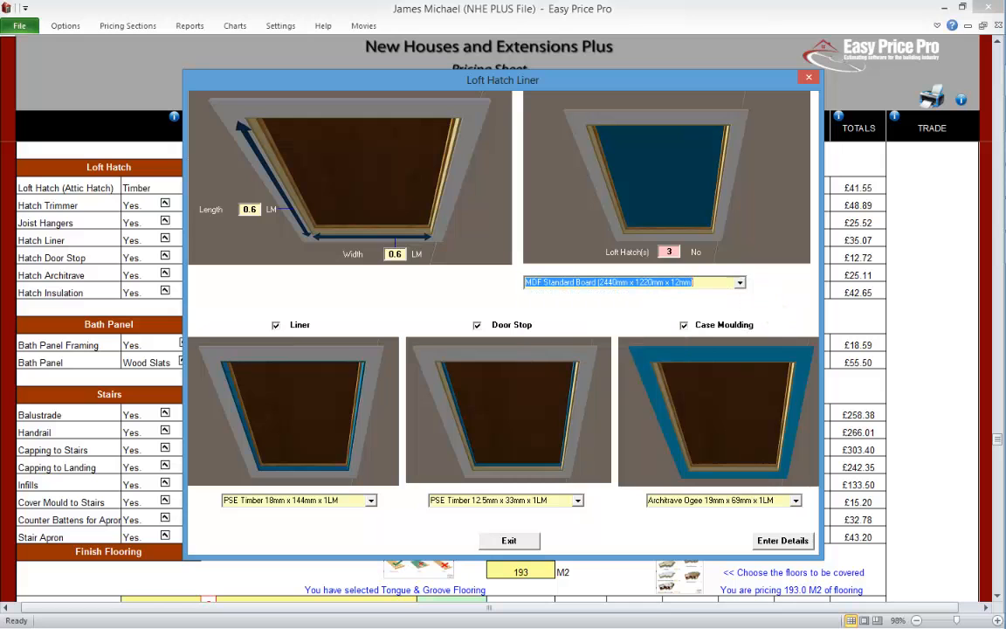
pyautogui.click(516, 543)
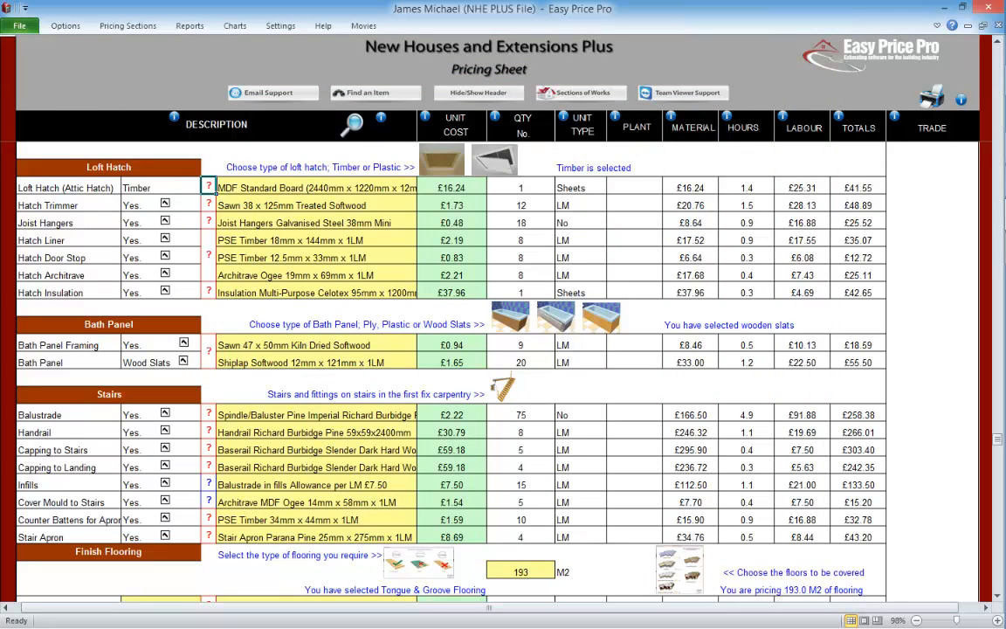
# Step: Review the hatch trimmer's settings and material choices, then exclude the trimmer from the price and include it again
pyautogui.click(208, 204)
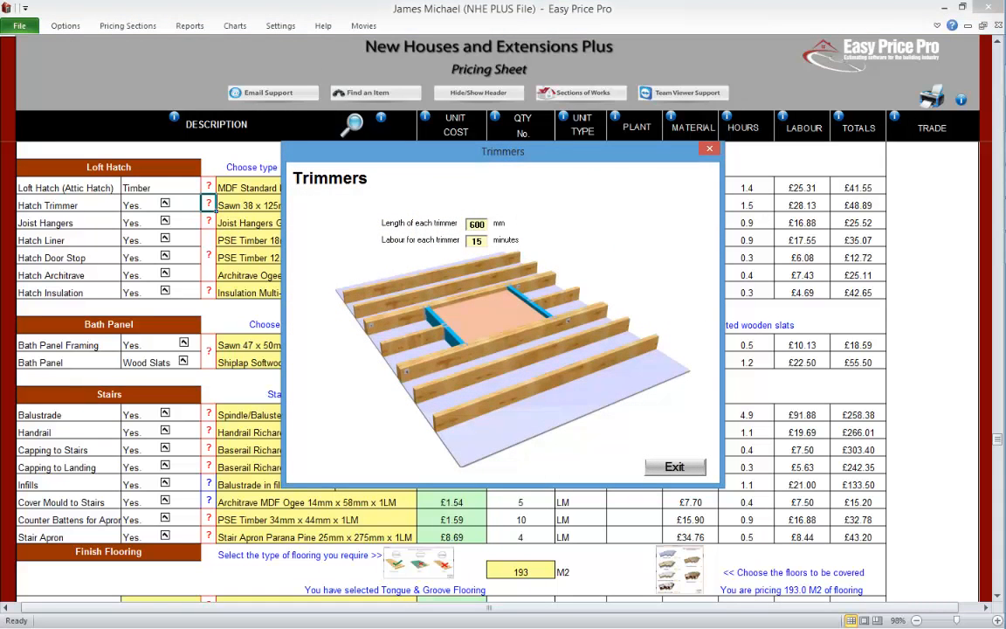
pyautogui.click(675, 467)
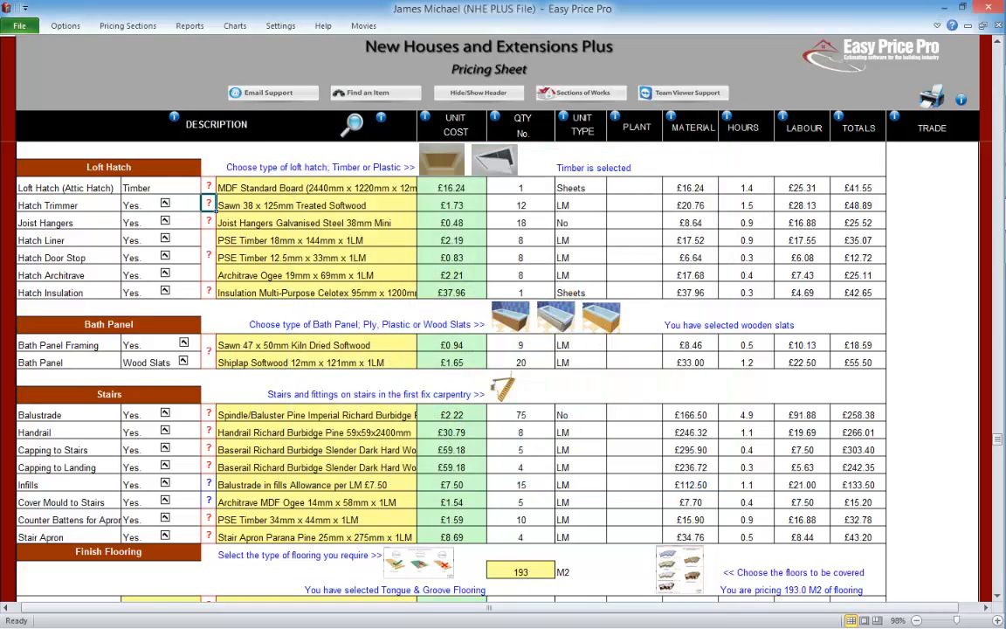
pyautogui.click(317, 206)
pyautogui.click(423, 205)
pyautogui.click(422, 205)
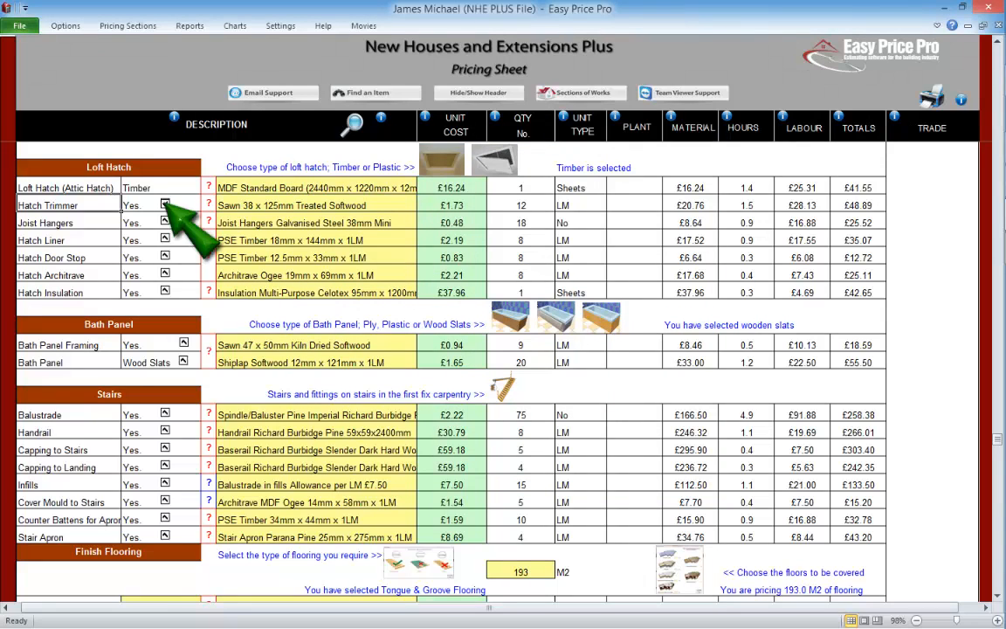
pyautogui.click(165, 202)
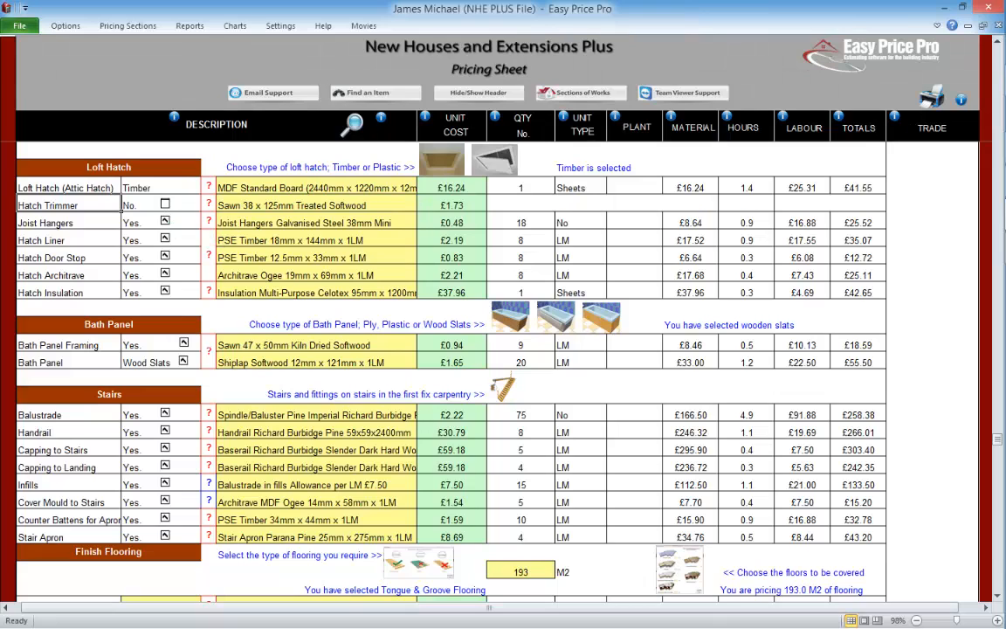
pyautogui.click(164, 203)
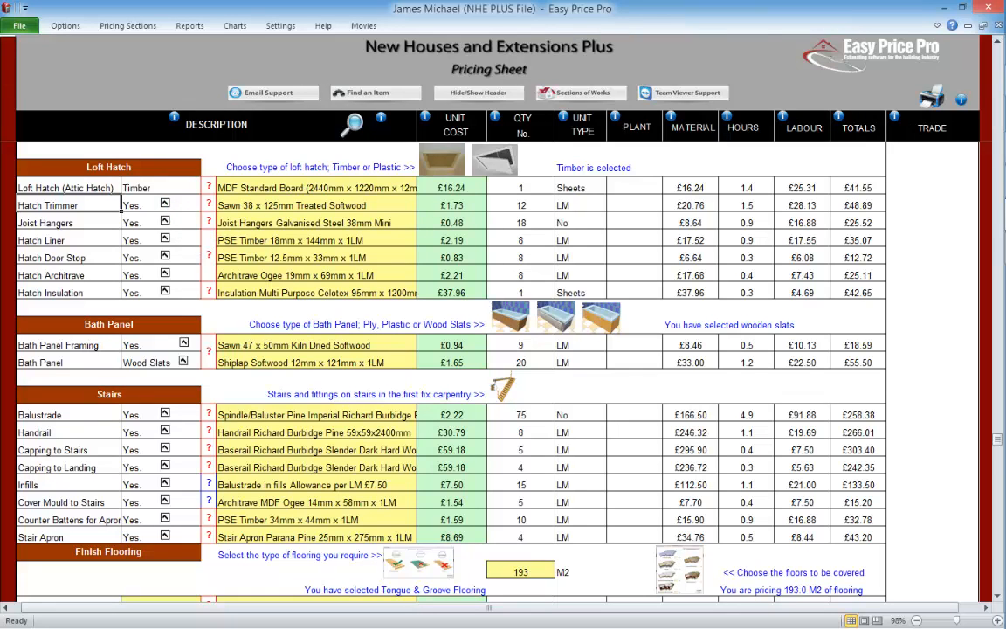
# Step: Review the loft hatch joist hanger settings and material choices, then exclude the joist hangers and include them again
pyautogui.click(209, 222)
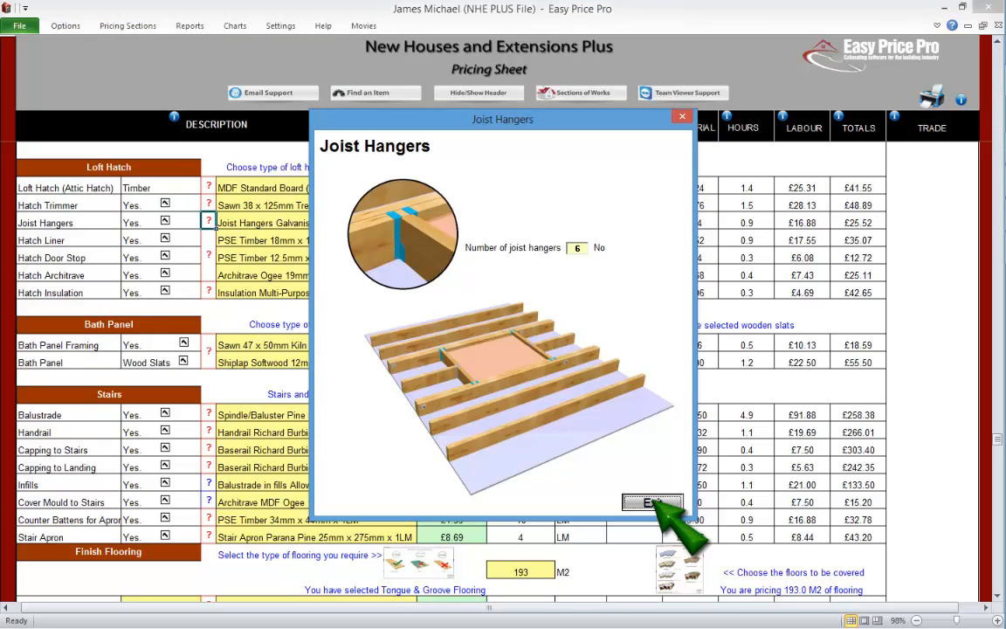
pyautogui.click(653, 503)
pyautogui.click(316, 223)
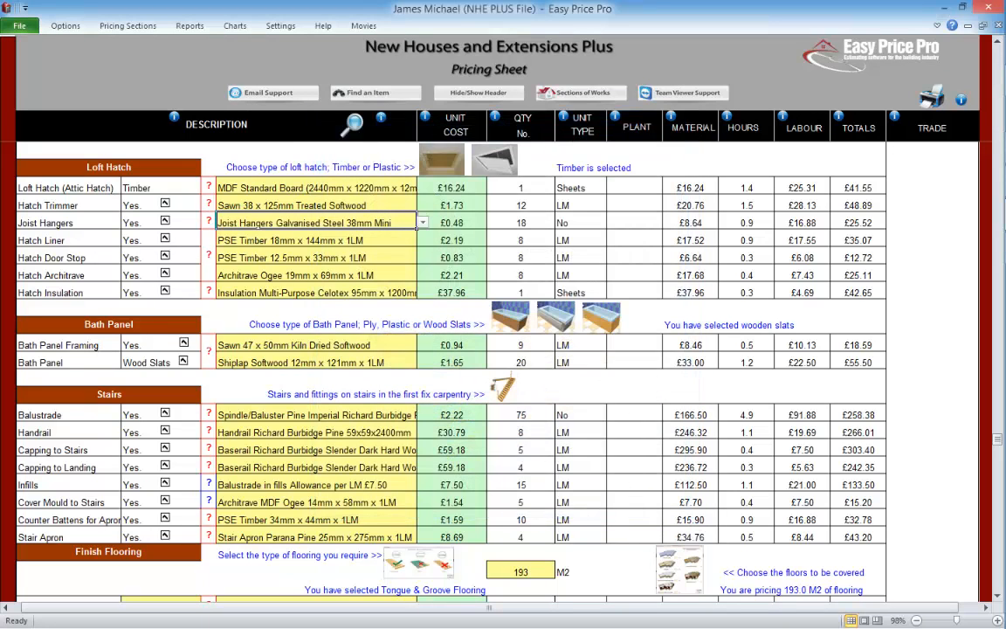
pyautogui.click(423, 223)
pyautogui.click(423, 223)
pyautogui.click(68, 240)
pyautogui.click(164, 220)
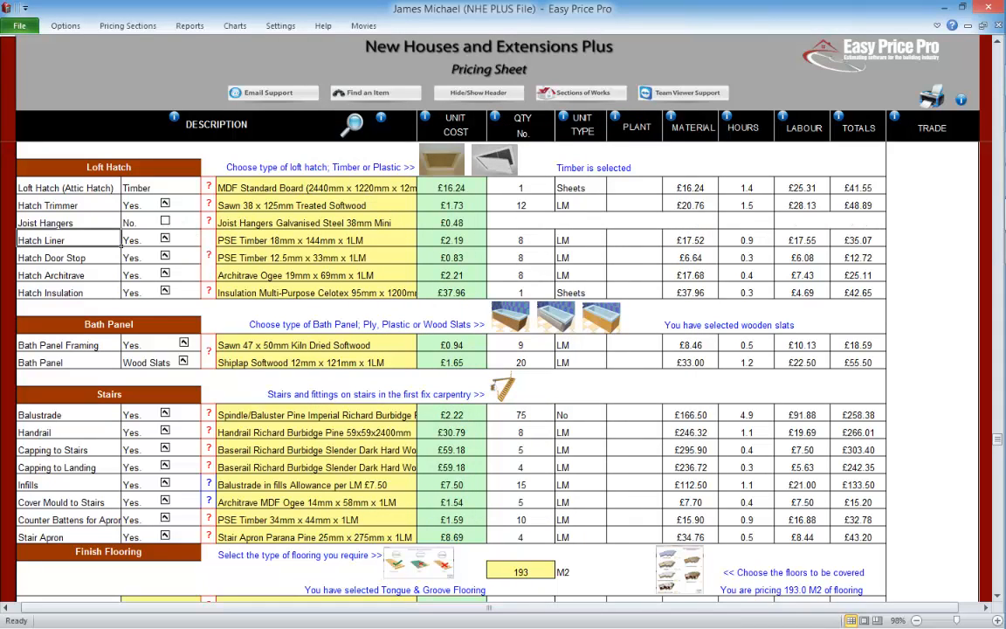
pyautogui.click(164, 220)
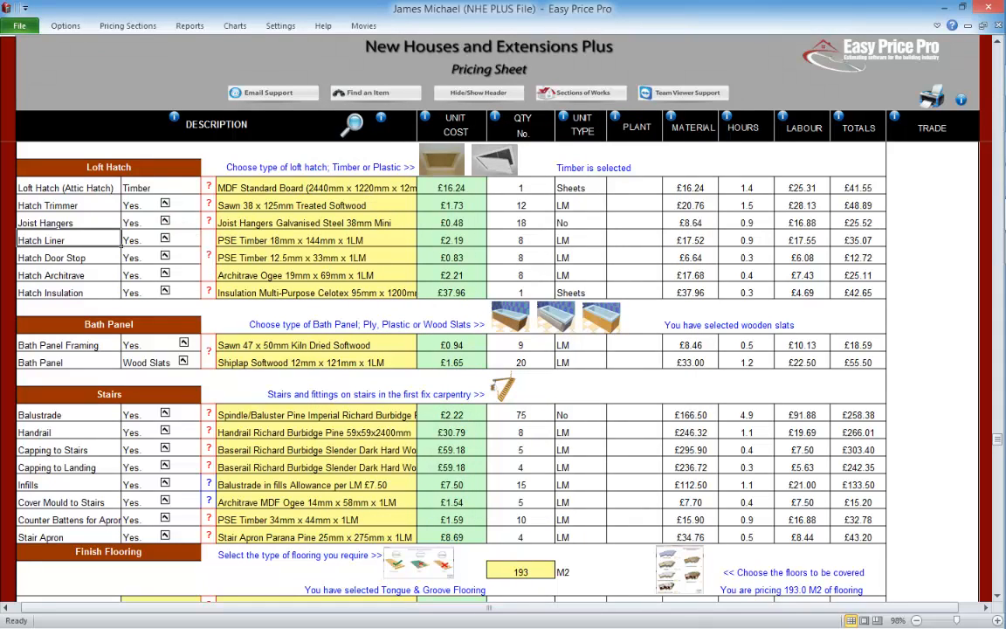
# Step: Check the hatch liner's timber choices, exclude the liner through the loft hatch details, and include it again on the pricing sheet
pyautogui.click(164, 238)
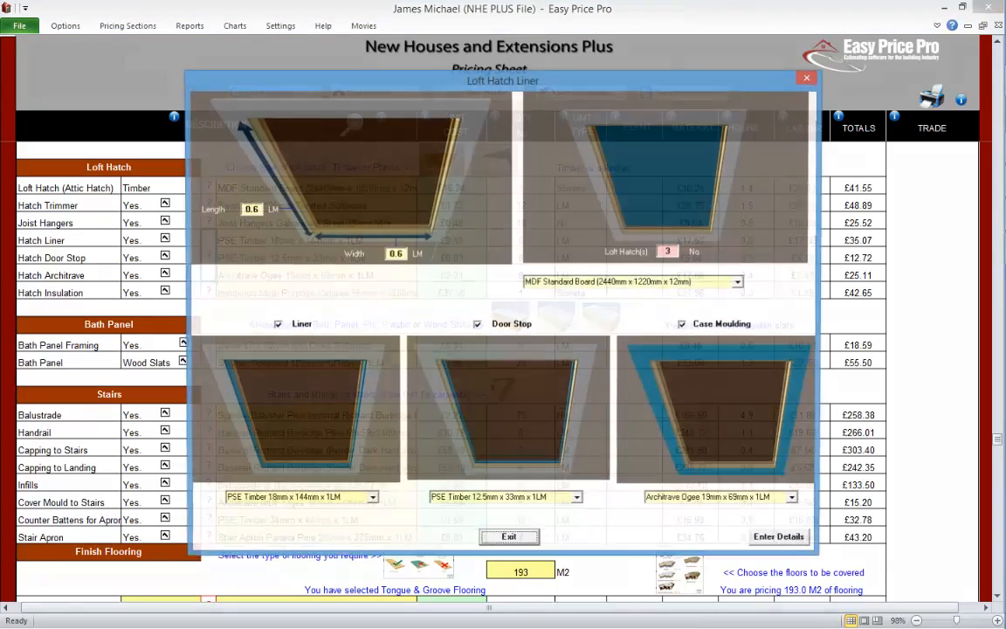
pyautogui.click(371, 500)
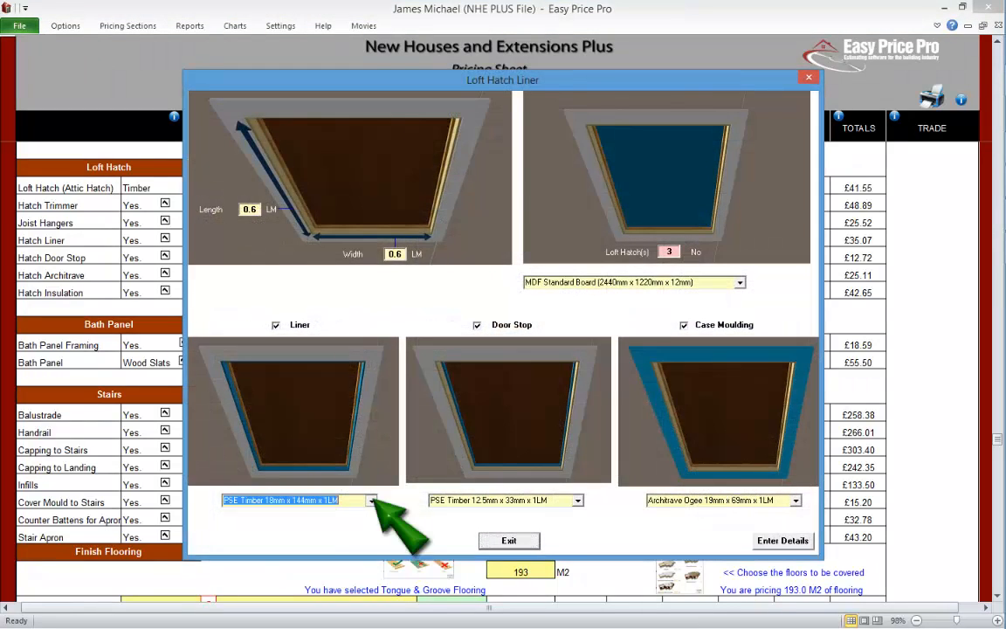
pyautogui.click(371, 500)
pyautogui.click(276, 325)
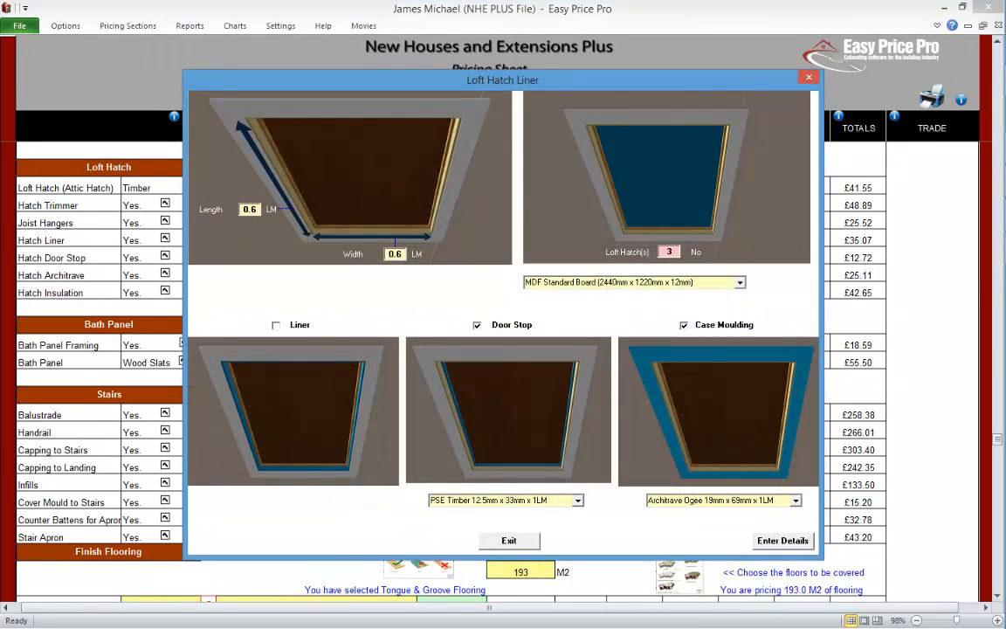
pyautogui.click(783, 540)
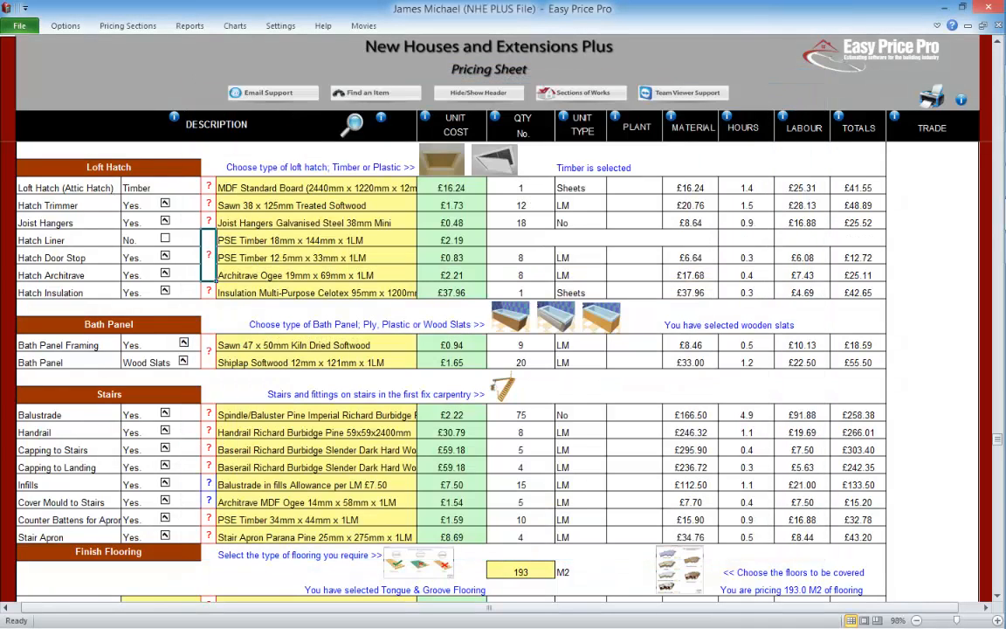
pyautogui.click(164, 238)
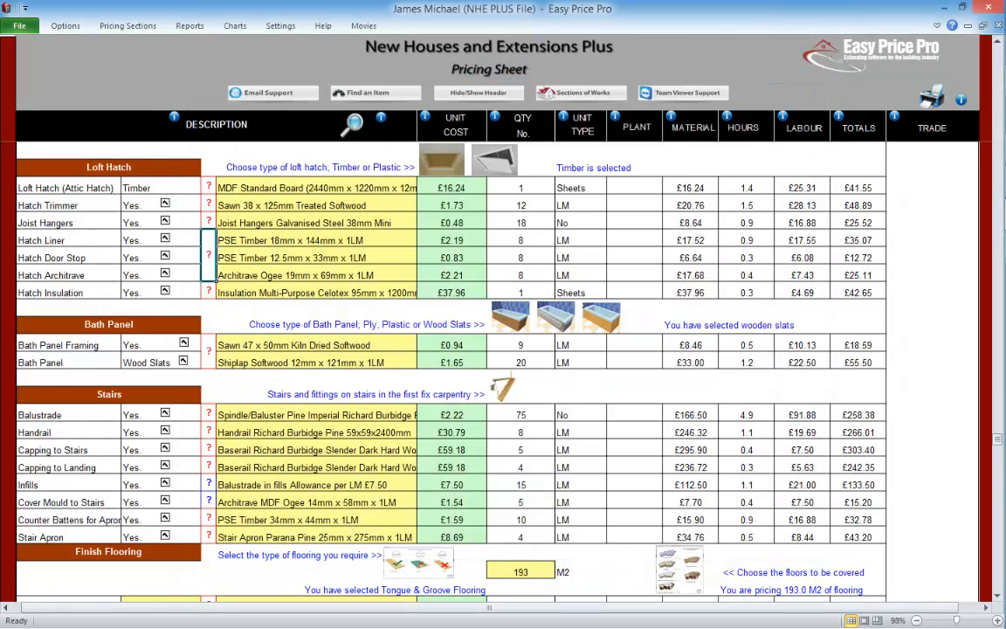
# Step: Review the hatch insulation amount and material choices, then exclude the insulation from the price and include it again
pyautogui.click(209, 291)
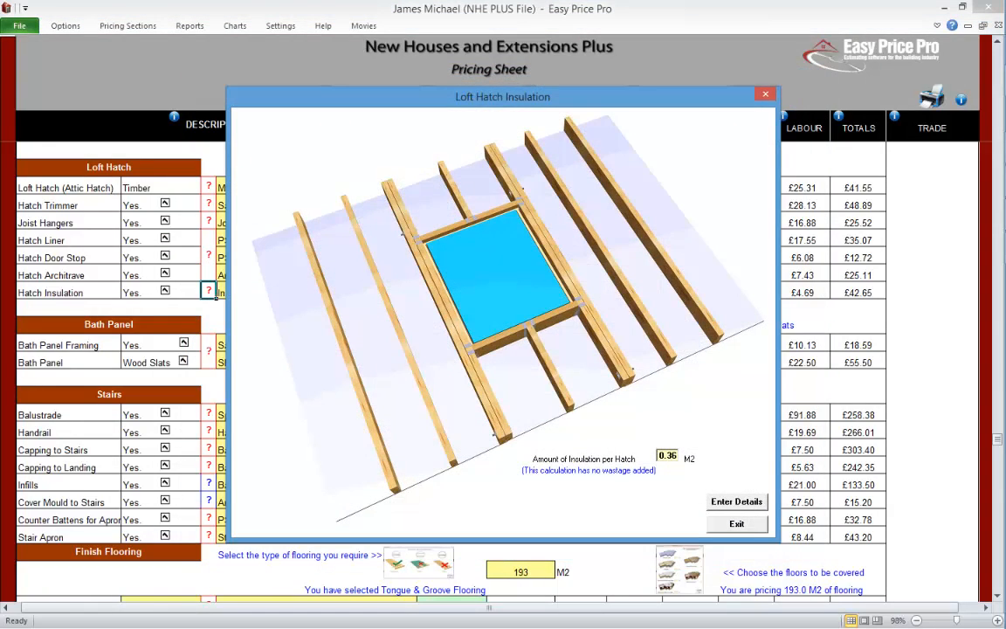
pyautogui.click(736, 523)
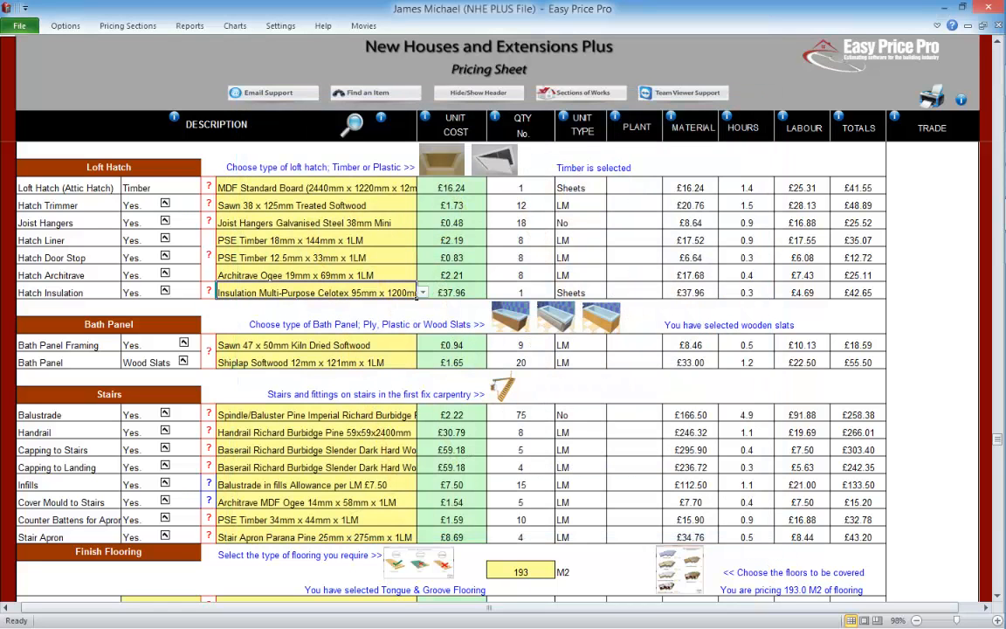
pyautogui.click(424, 292)
pyautogui.click(423, 293)
pyautogui.click(164, 291)
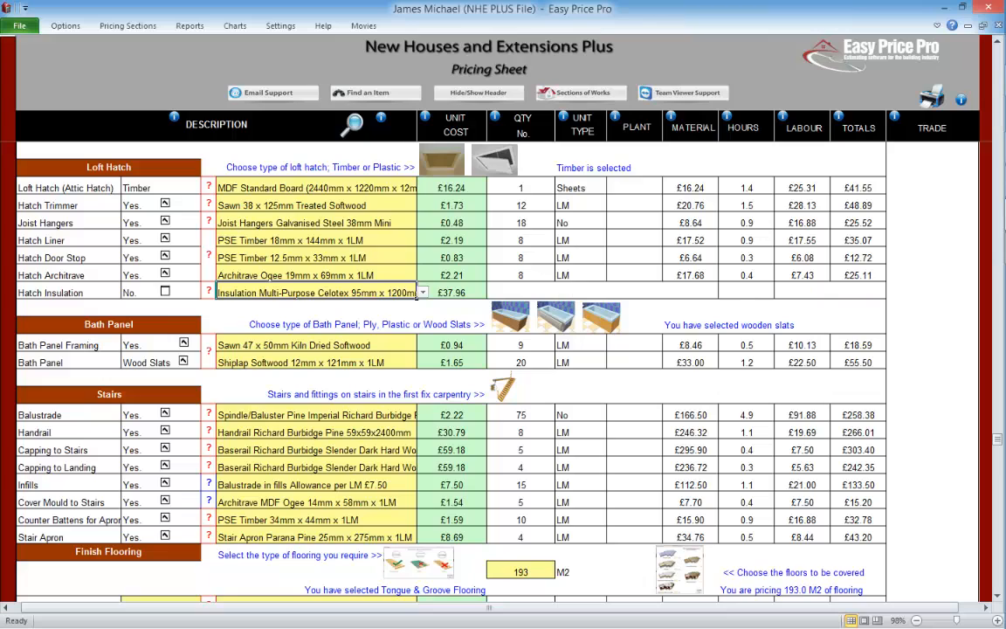
pyautogui.click(164, 291)
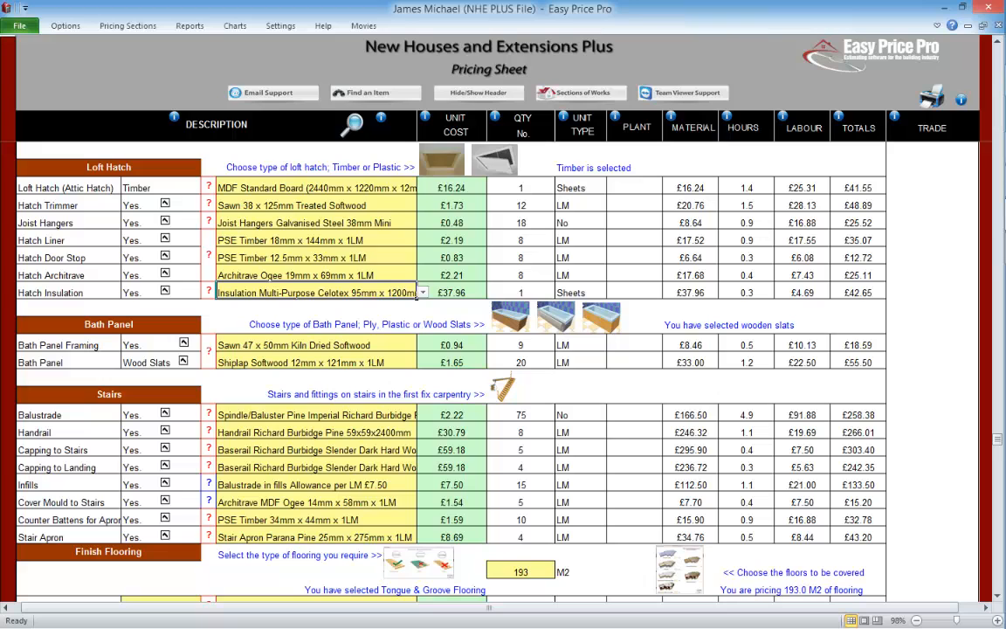
# Step: Switch the loft hatch type to plastic and choose UPVC PD35 Loft Hatch - Part L Compliant as its material
pyautogui.click(491, 157)
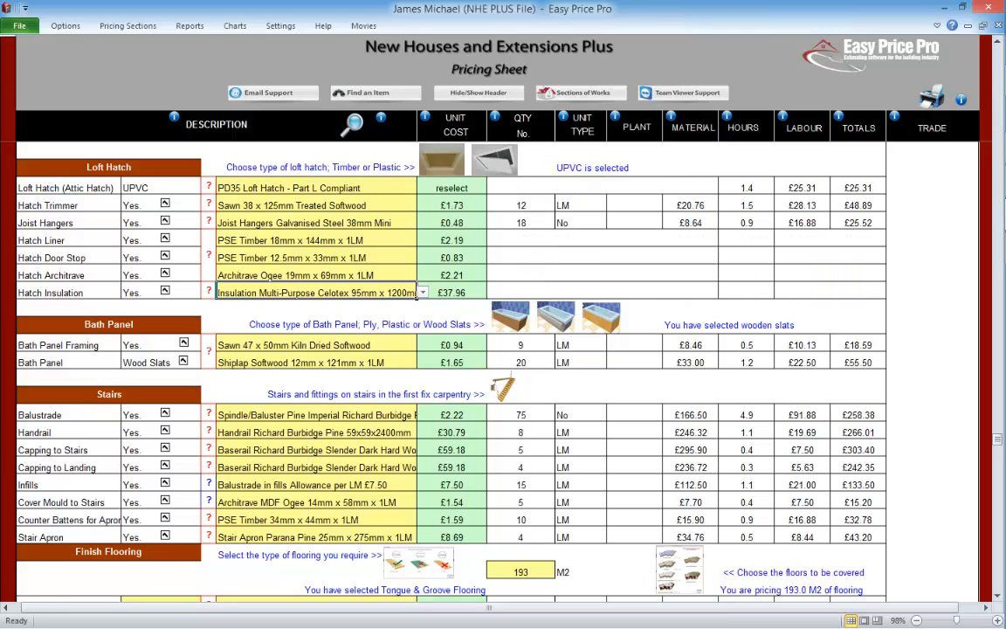
pyautogui.click(423, 187)
pyautogui.click(422, 262)
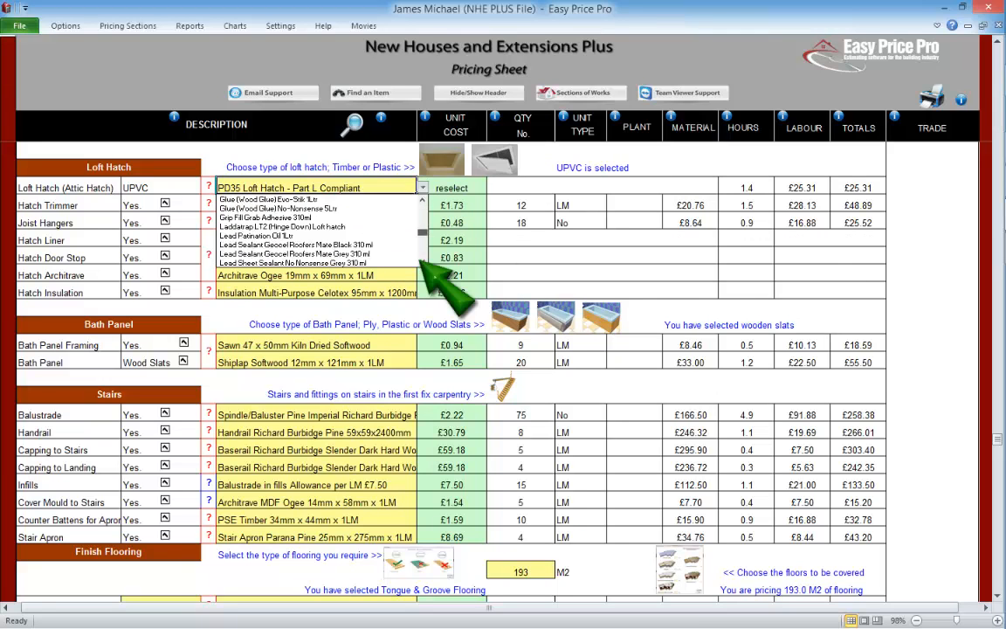
pyautogui.click(422, 261)
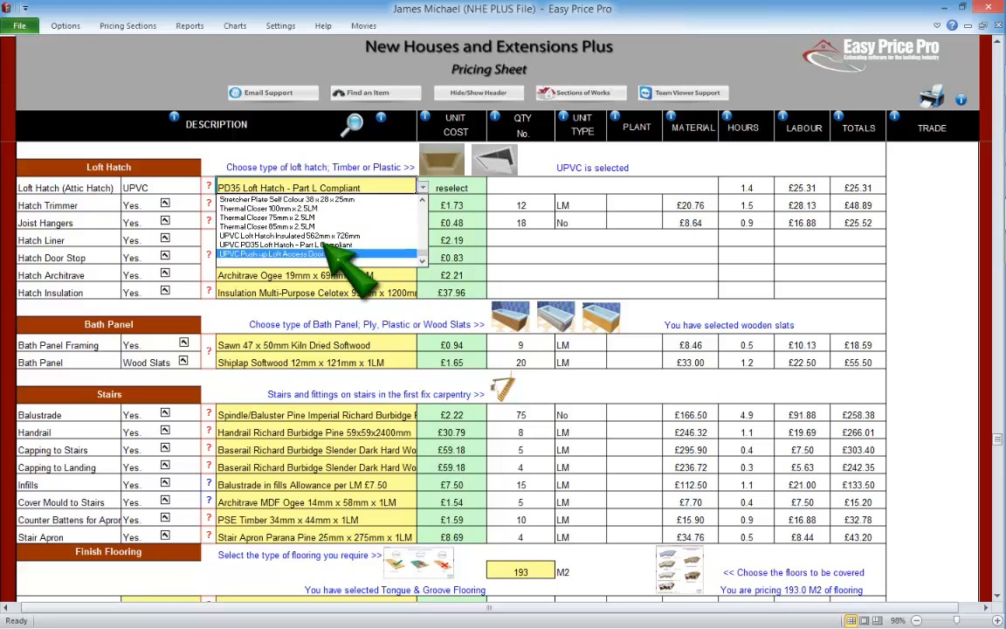
pyautogui.click(324, 245)
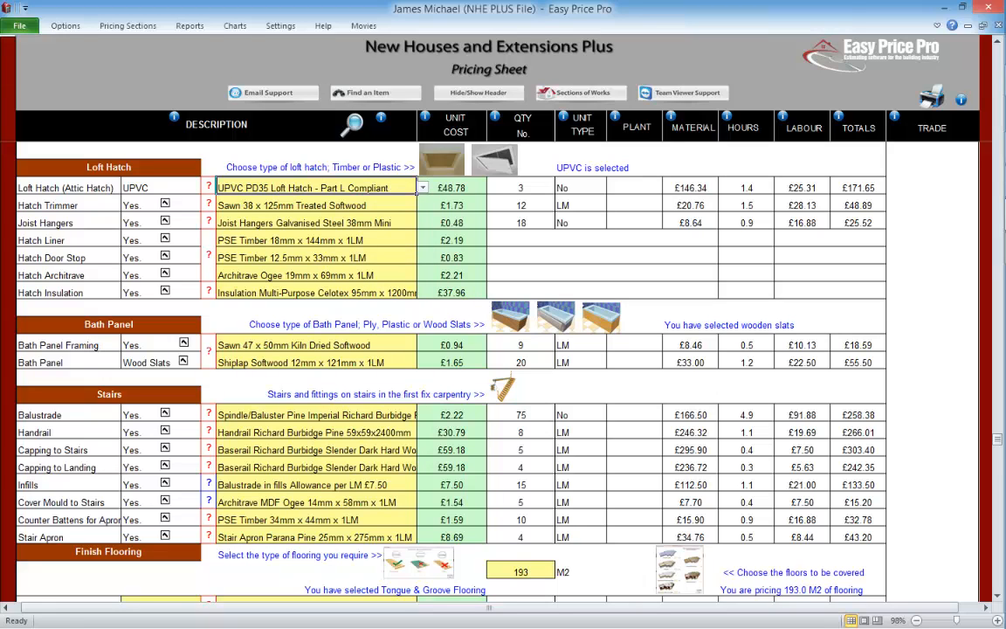
pyautogui.click(161, 186)
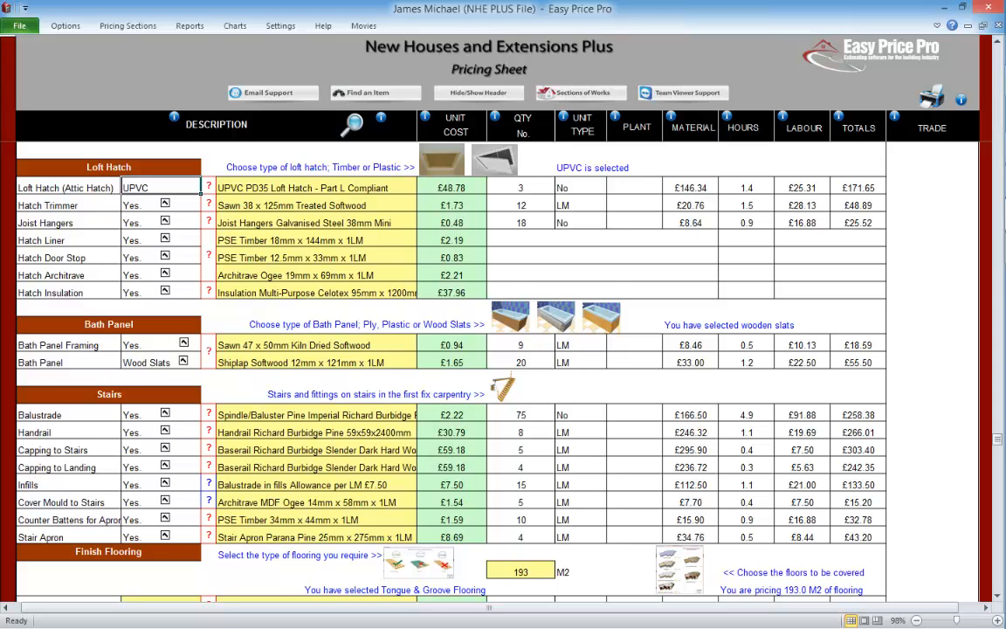
# Step: Try the ply and plastic bath panel types, then return the bath panel to wooden slats
pyautogui.scroll(-2, 450, 350)
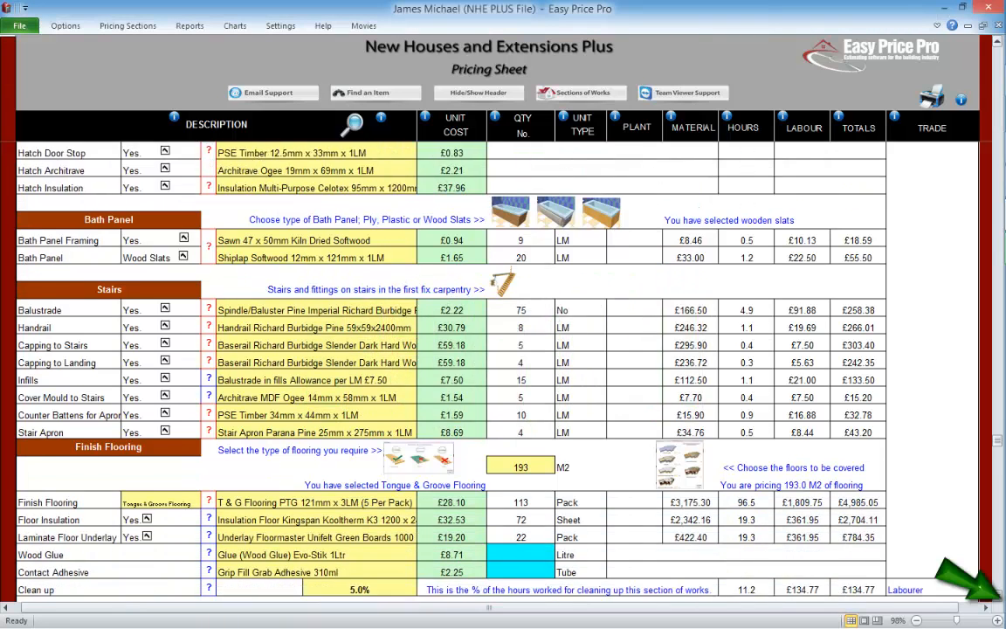
pyautogui.scroll(-1, 450, 349)
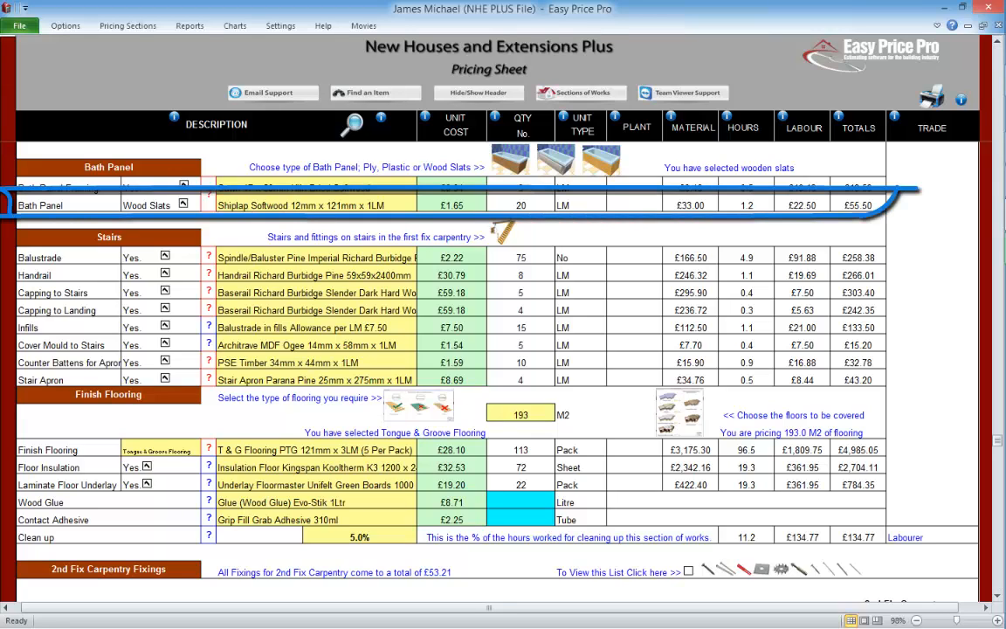
pyautogui.click(511, 156)
pyautogui.click(556, 155)
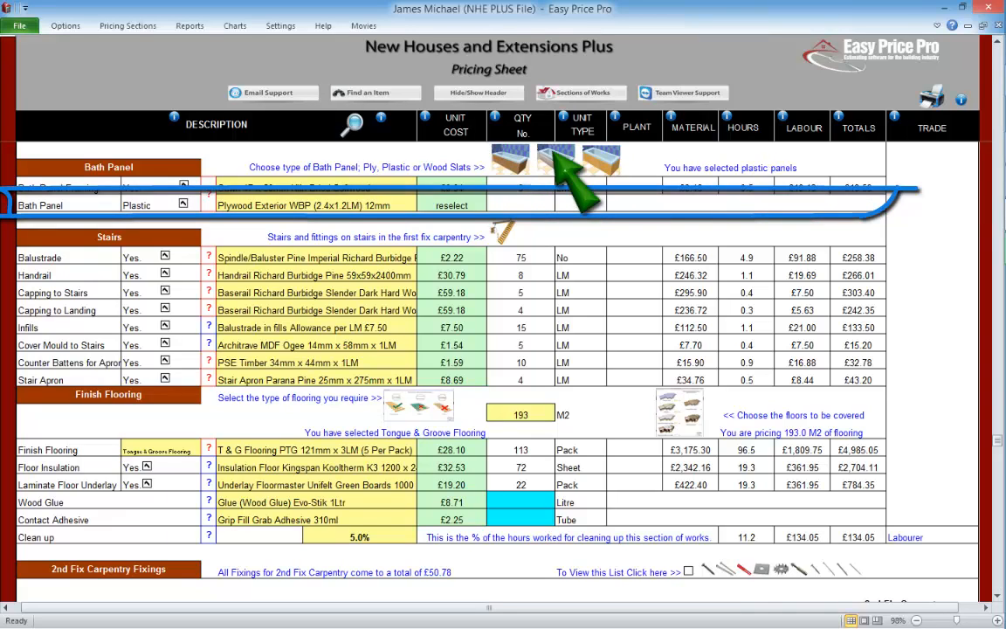
pyautogui.click(601, 160)
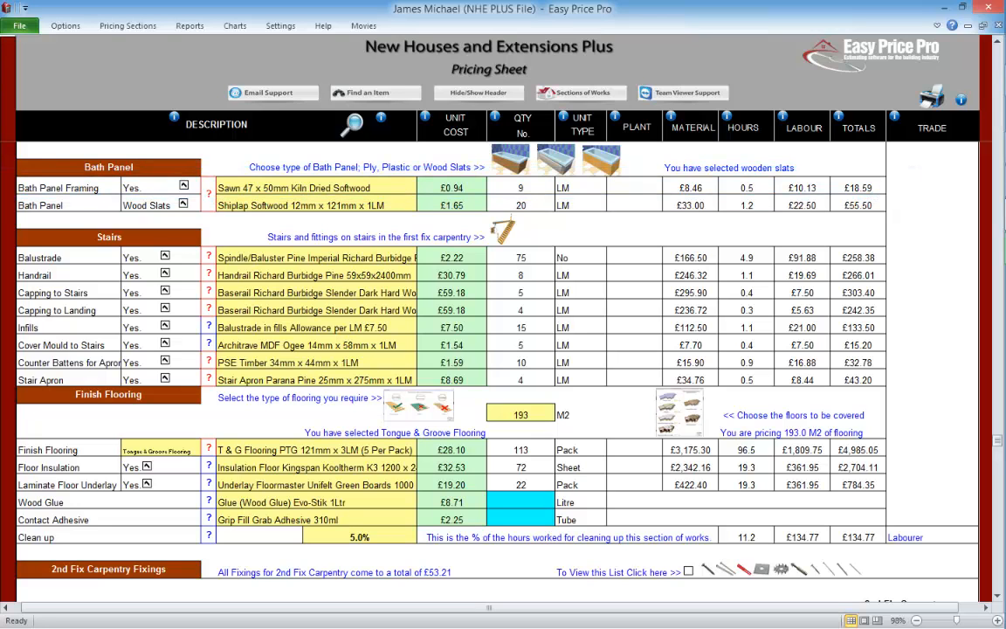
# Step: Review the bath panel dimensions form, then exclude the bath panel framing and check its timber choices
pyautogui.click(209, 194)
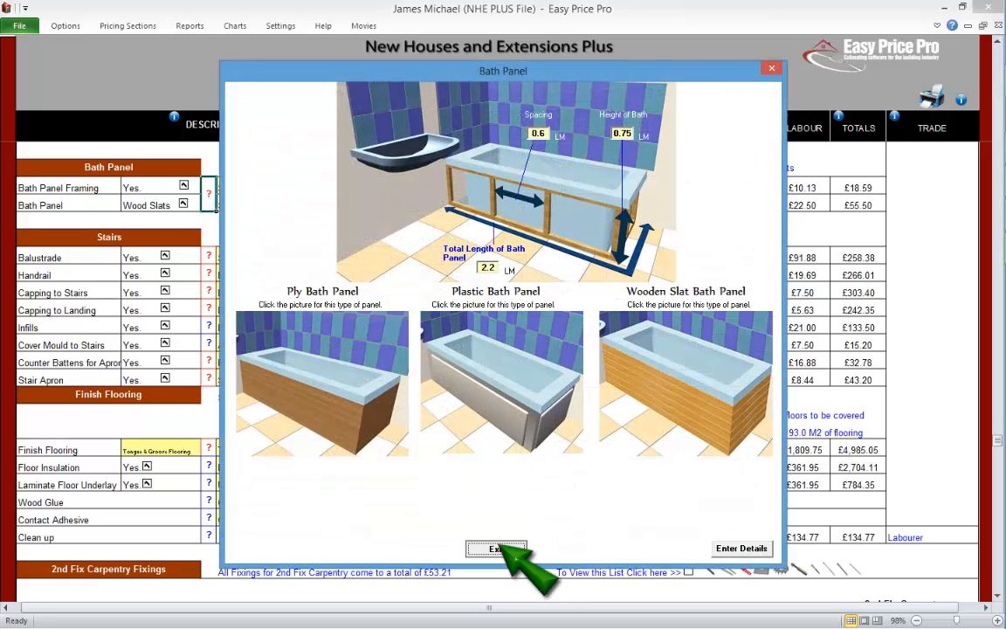
pyautogui.click(494, 547)
pyautogui.click(184, 185)
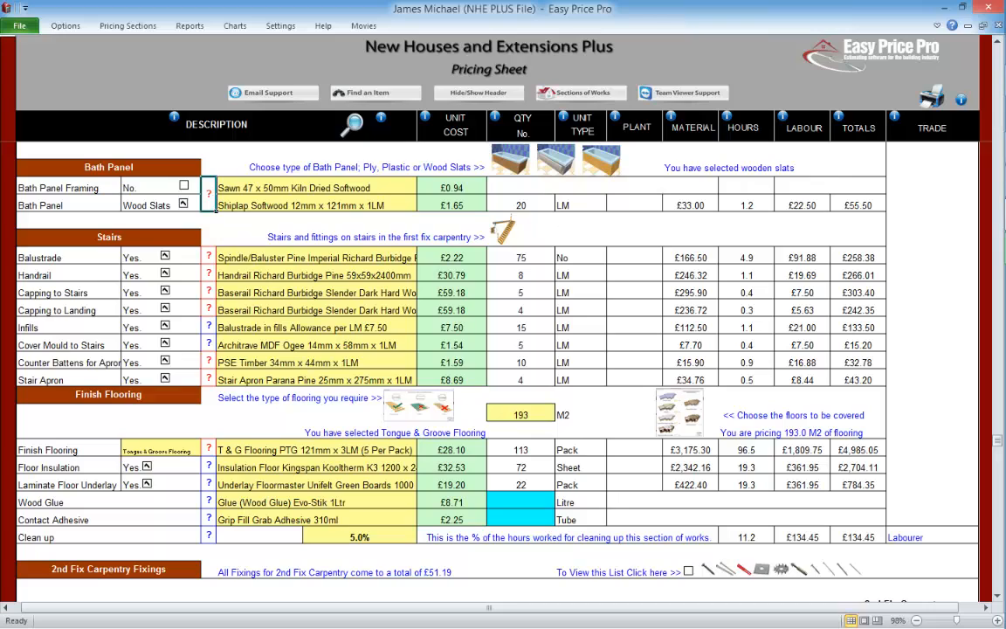
pyautogui.click(231, 189)
pyautogui.click(423, 187)
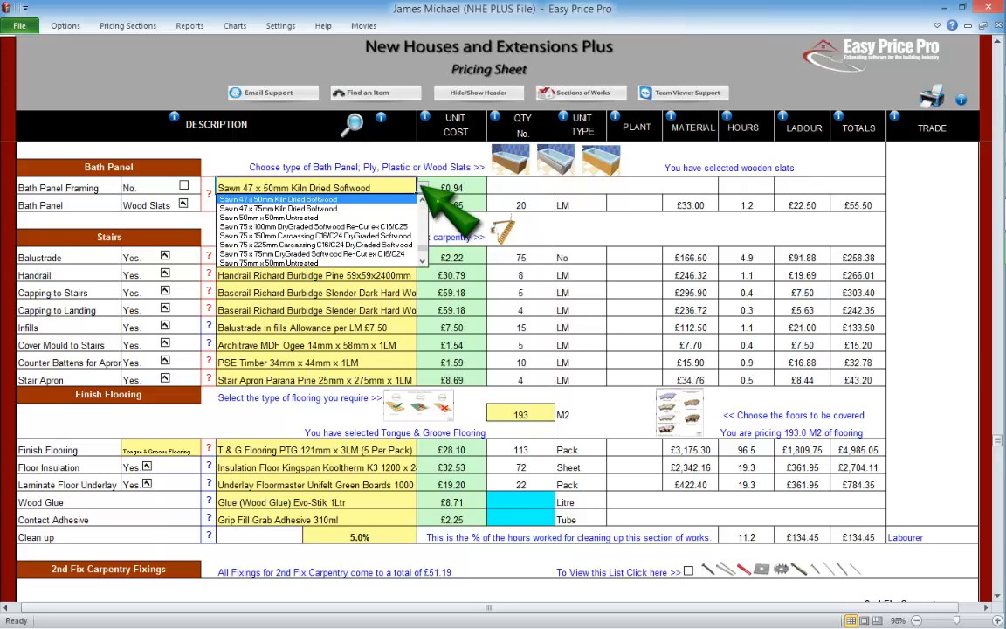
pyautogui.click(423, 186)
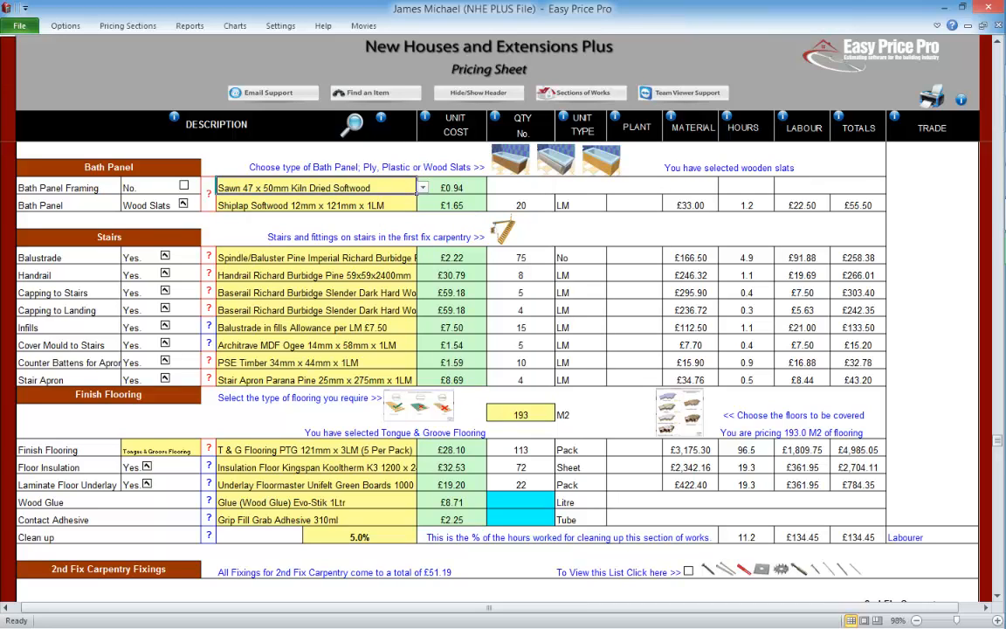
# Step: Check the bath panel's slat material choices, exclude and re-include the panel, and include the bath panel framing again
pyautogui.click(410, 205)
pyautogui.click(423, 205)
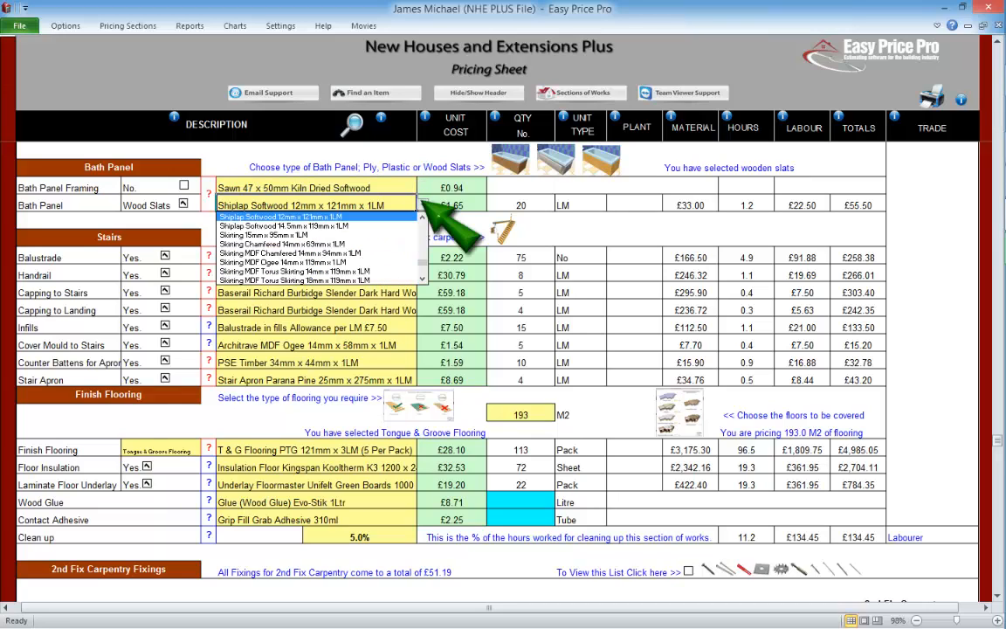
pyautogui.click(423, 205)
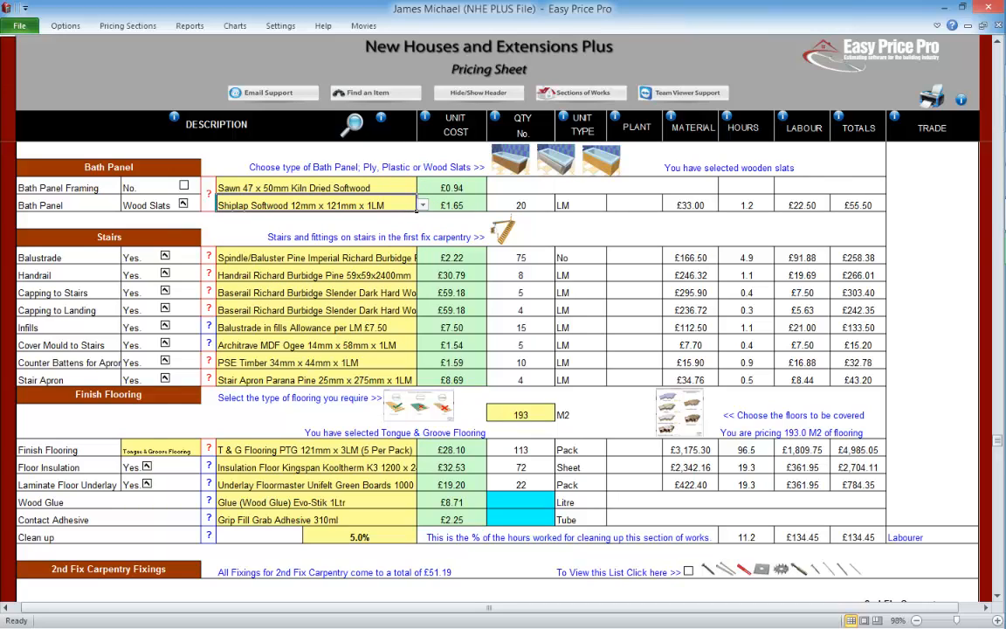
pyautogui.click(183, 204)
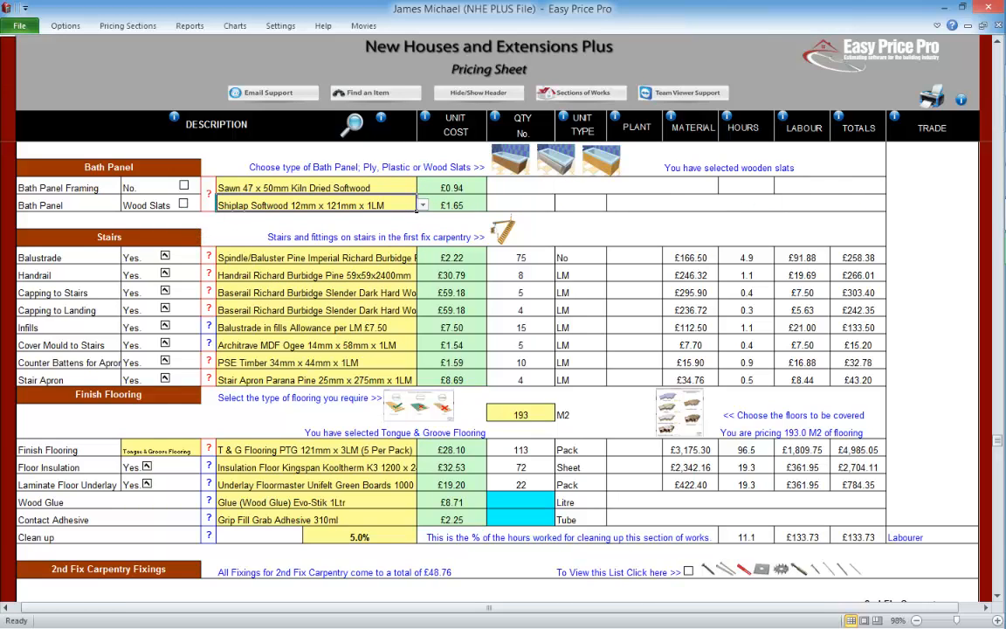
pyautogui.click(184, 203)
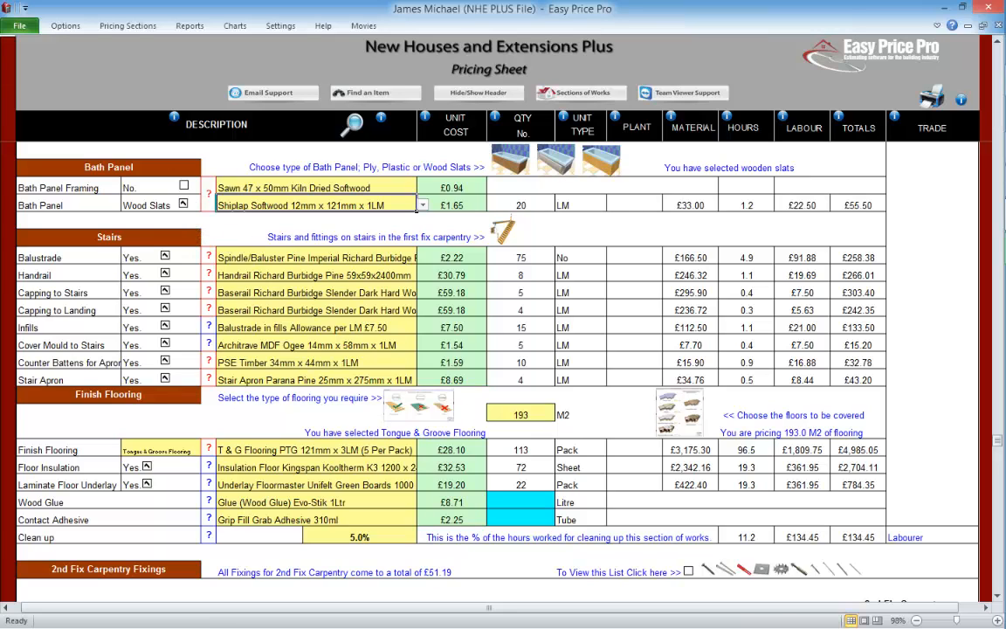
pyautogui.click(183, 186)
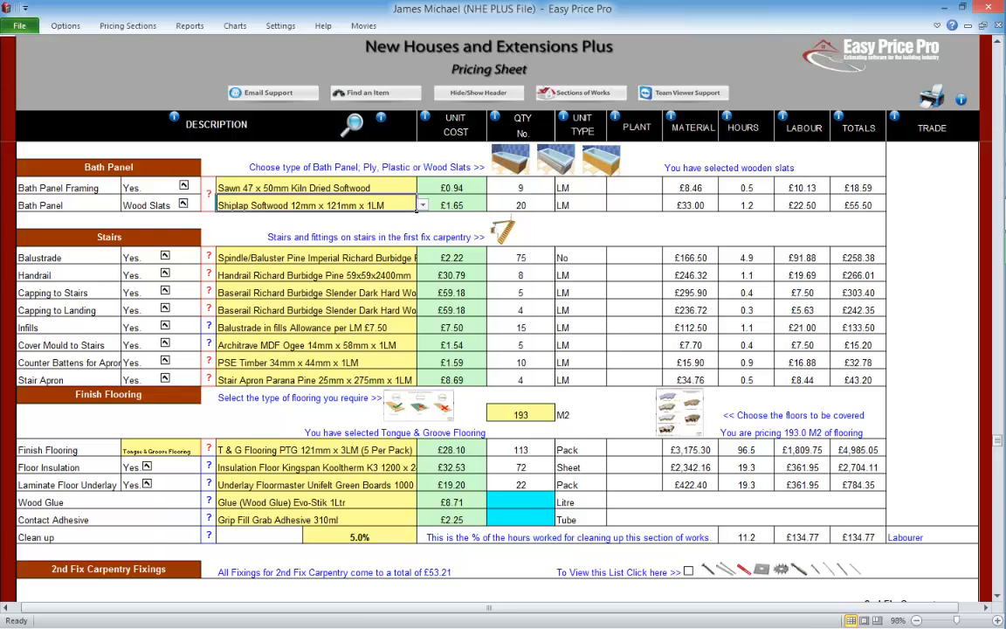
# Step: Read the stairs information explaining which stair items belong to the 1st and 2nd fix carpentry sections, then close it
pyautogui.click(998, 596)
pyautogui.click(998, 596)
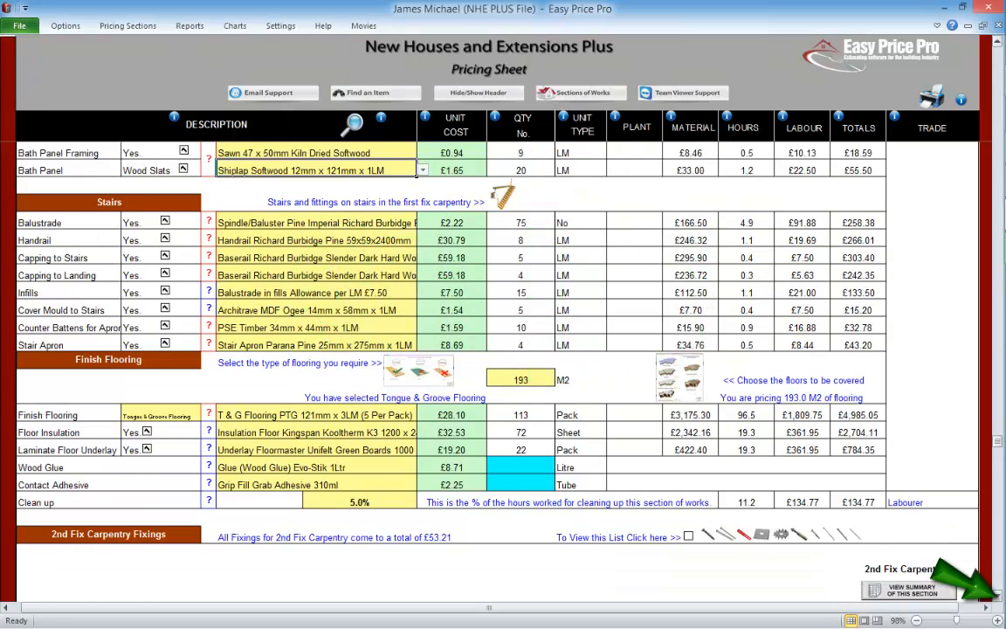
pyautogui.click(998, 596)
pyautogui.click(997, 596)
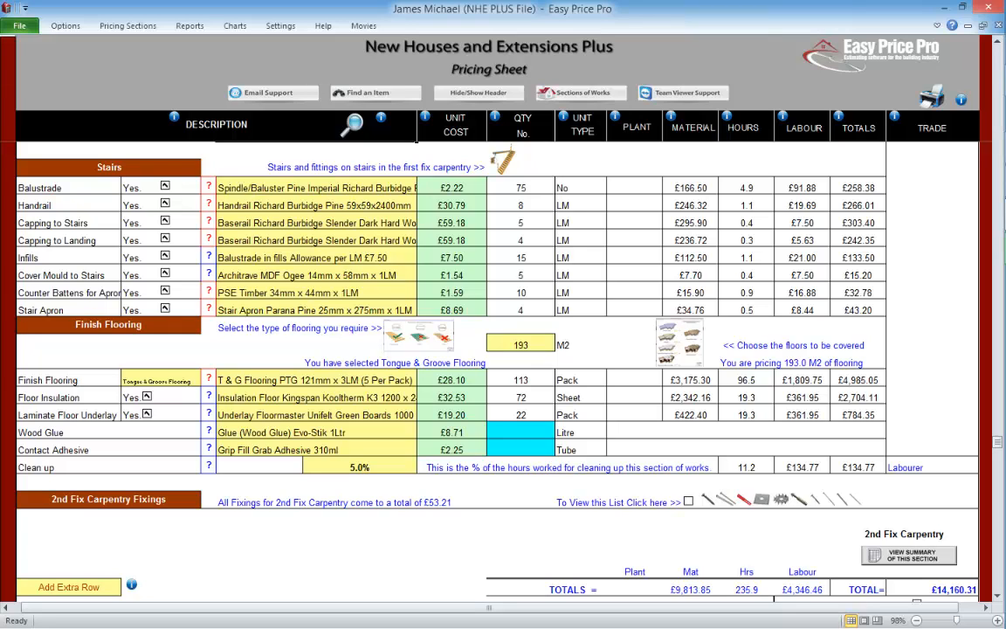
pyautogui.click(505, 160)
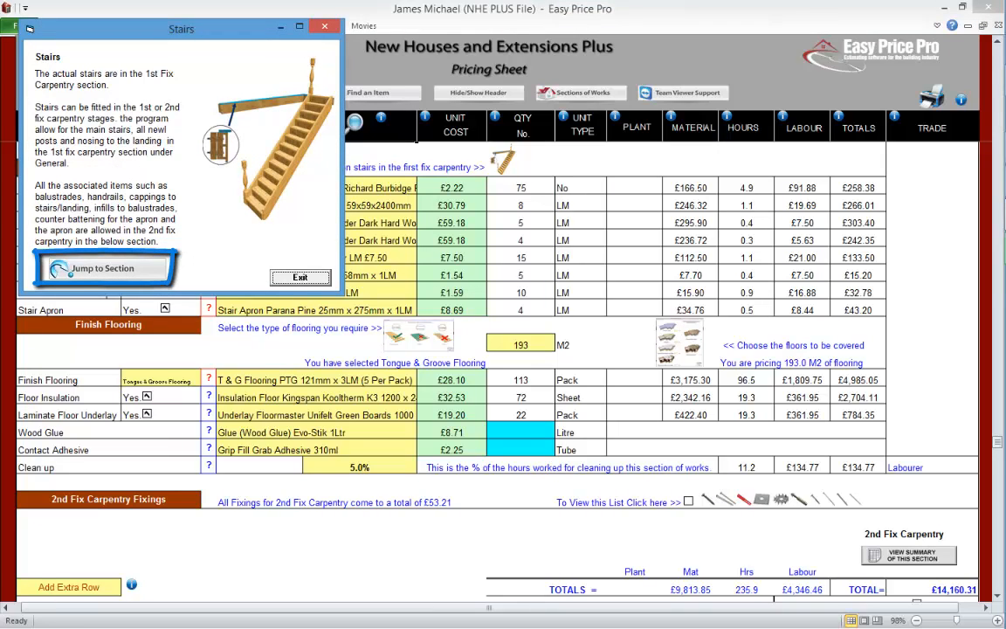
pyautogui.click(299, 277)
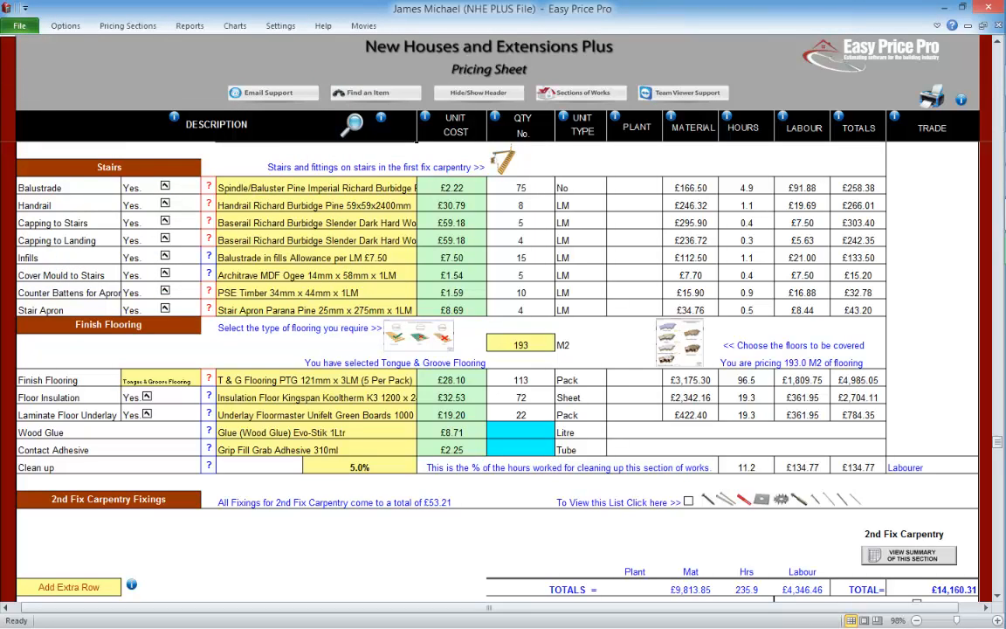
# Step: Review the stair item details, then toggle the stair apron and its counter battens out of the price and back in
pyautogui.click(208, 186)
pyautogui.click(165, 309)
pyautogui.click(165, 291)
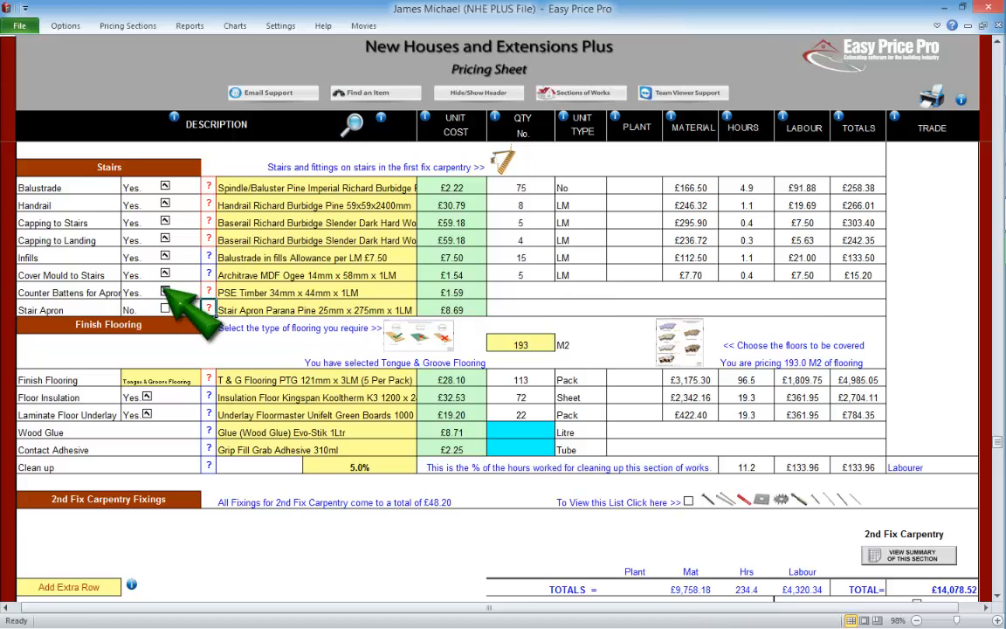
pyautogui.click(165, 290)
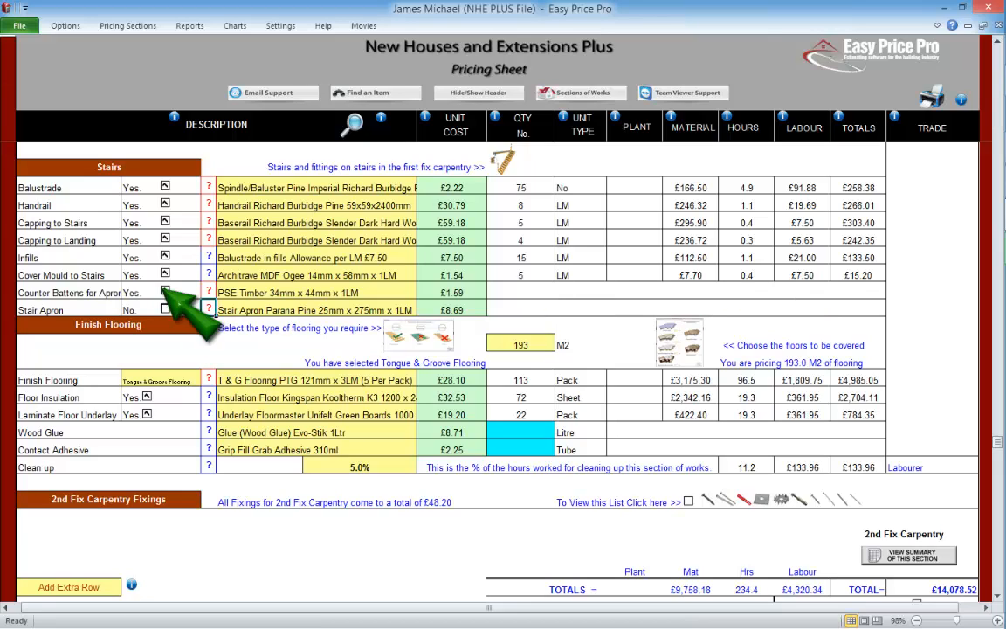
pyautogui.click(165, 308)
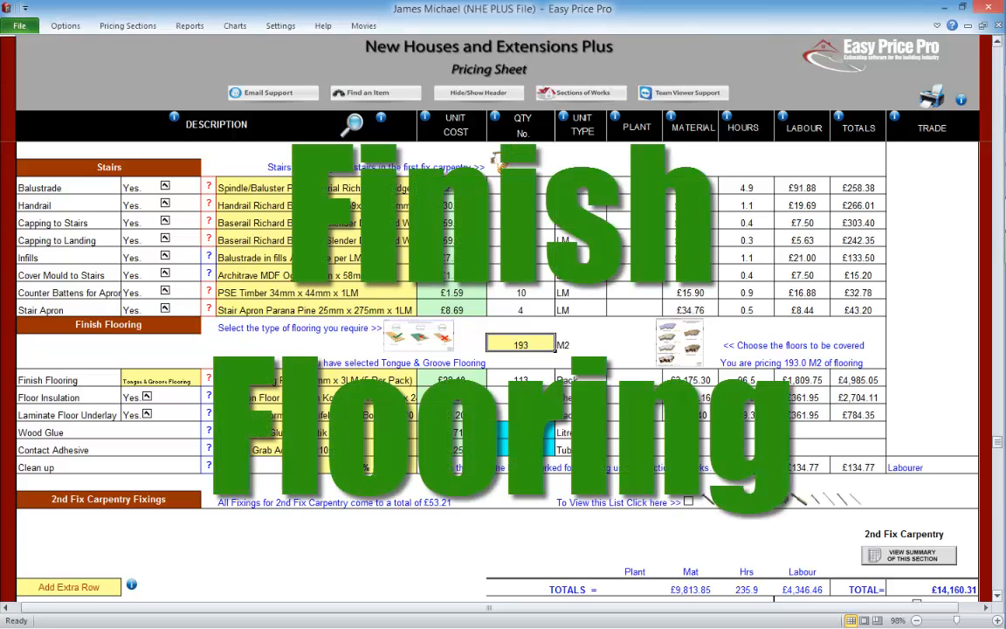
# Step: Exclude the upper floor joists from the areas covered by the finish flooring and enter the details
pyautogui.click(998, 597)
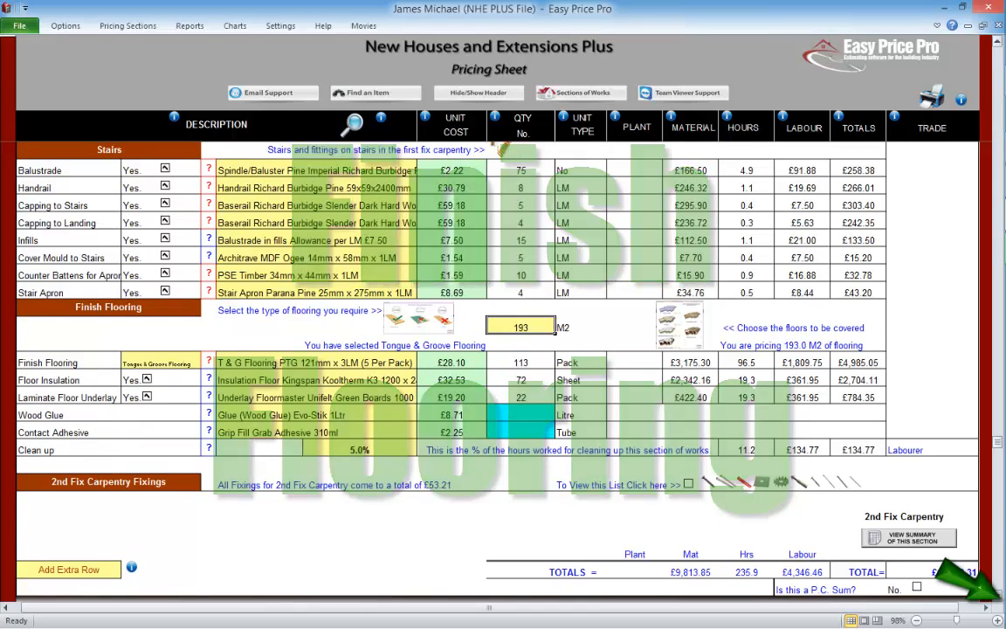
pyautogui.scroll(-6, 999, 597)
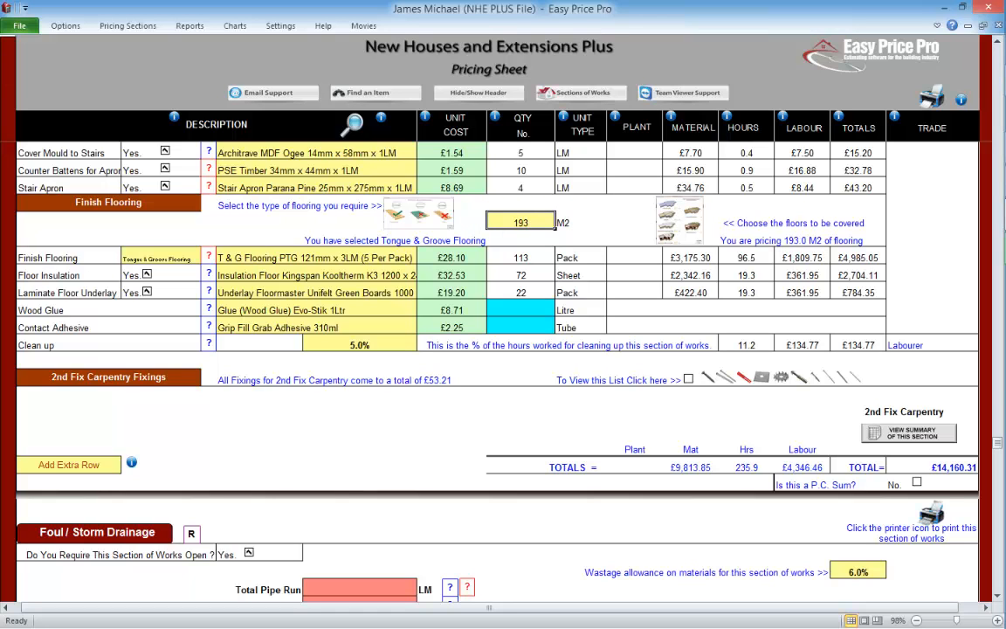
pyautogui.click(679, 219)
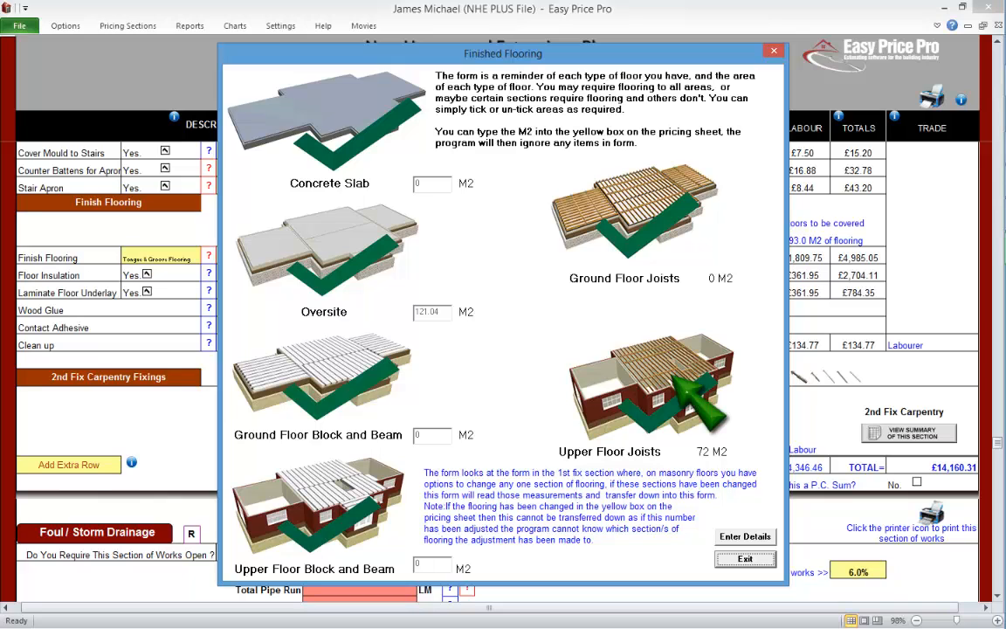
pyautogui.click(630, 367)
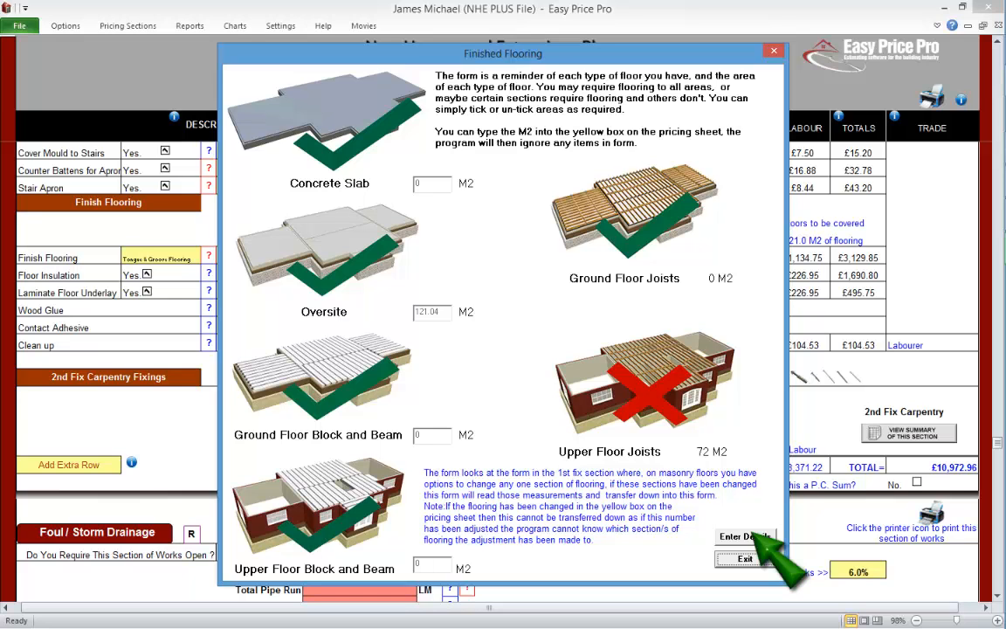
pyautogui.click(745, 536)
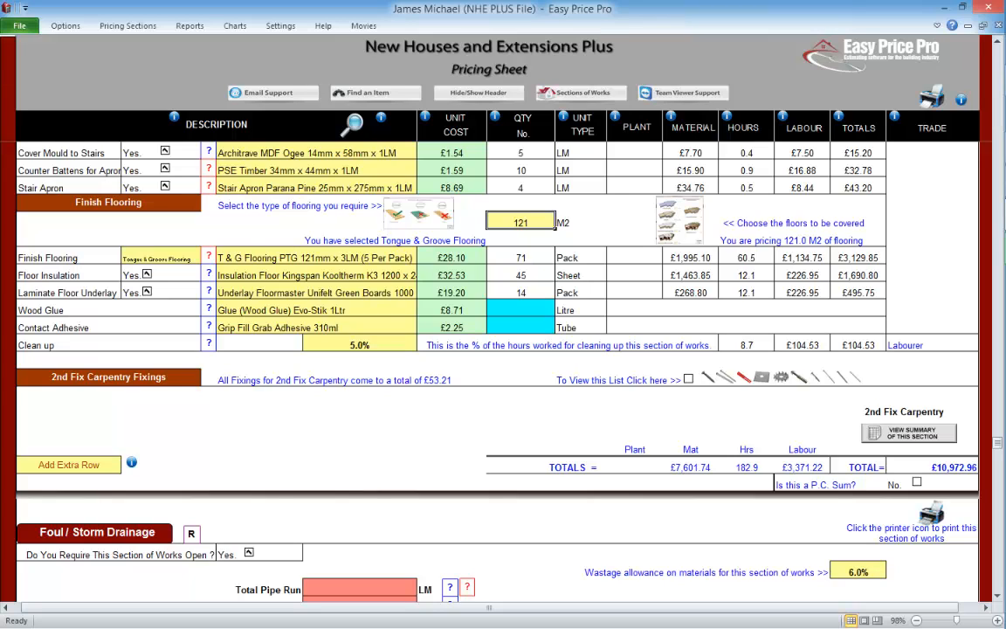
# Step: Change the finish flooring type to laminate, keeping the Laminated Flooring Allowance £15.00 Per M2 material
pyautogui.click(419, 213)
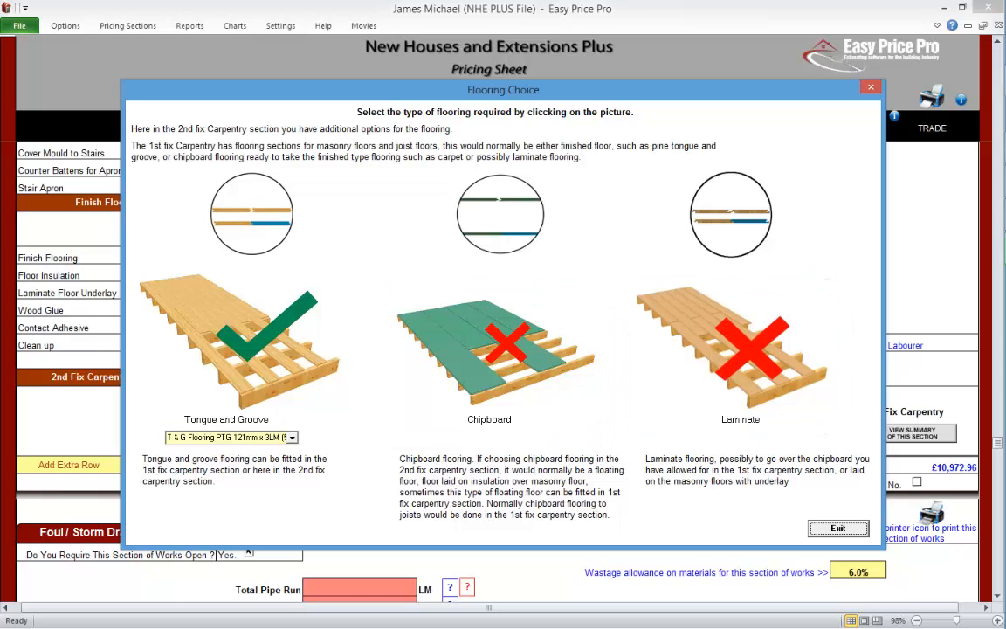
pyautogui.click(729, 345)
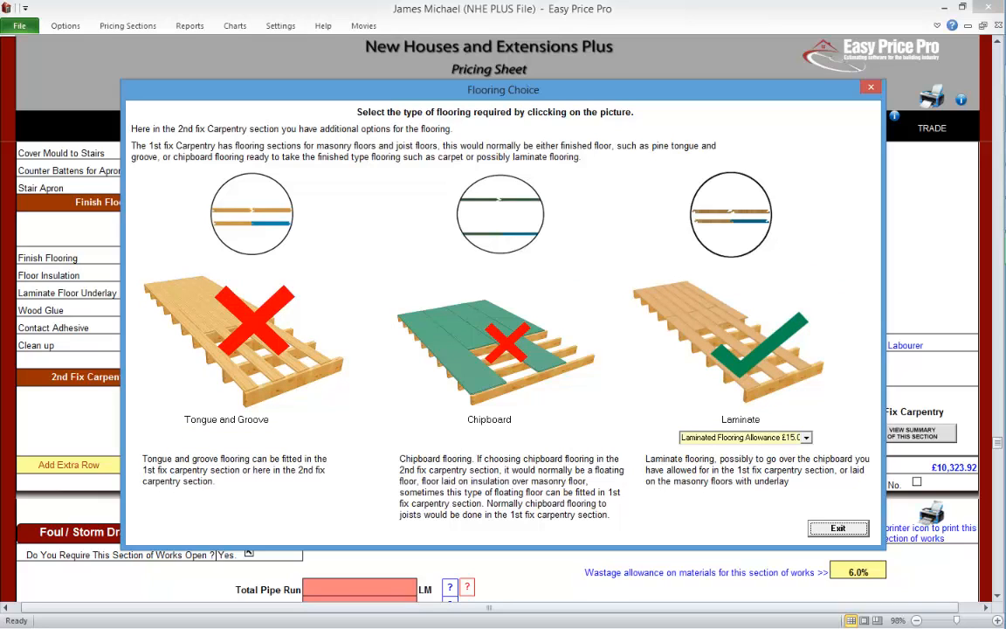
pyautogui.click(806, 438)
pyautogui.click(806, 438)
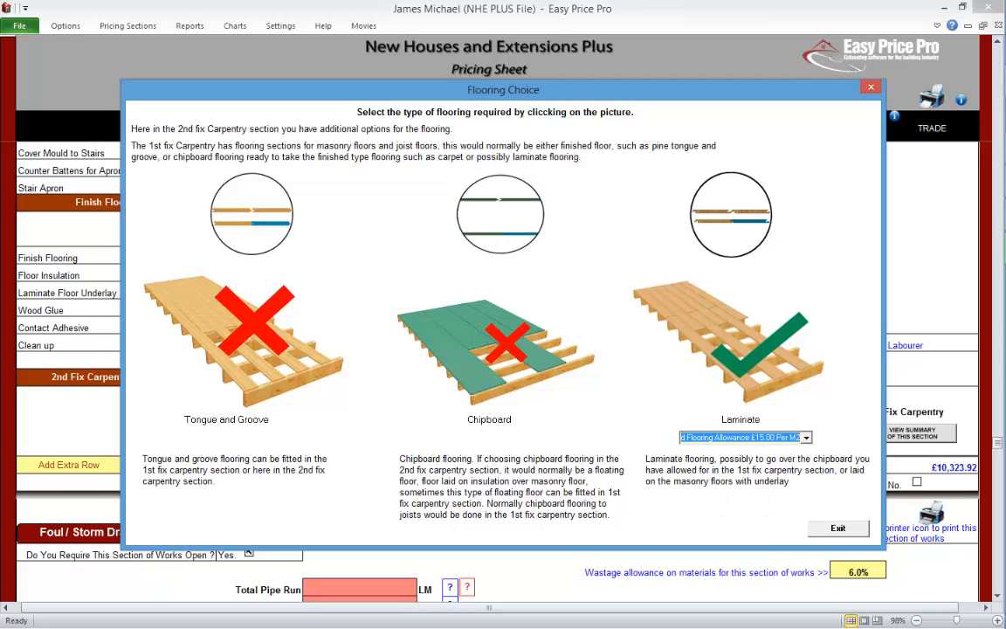
pyautogui.click(837, 530)
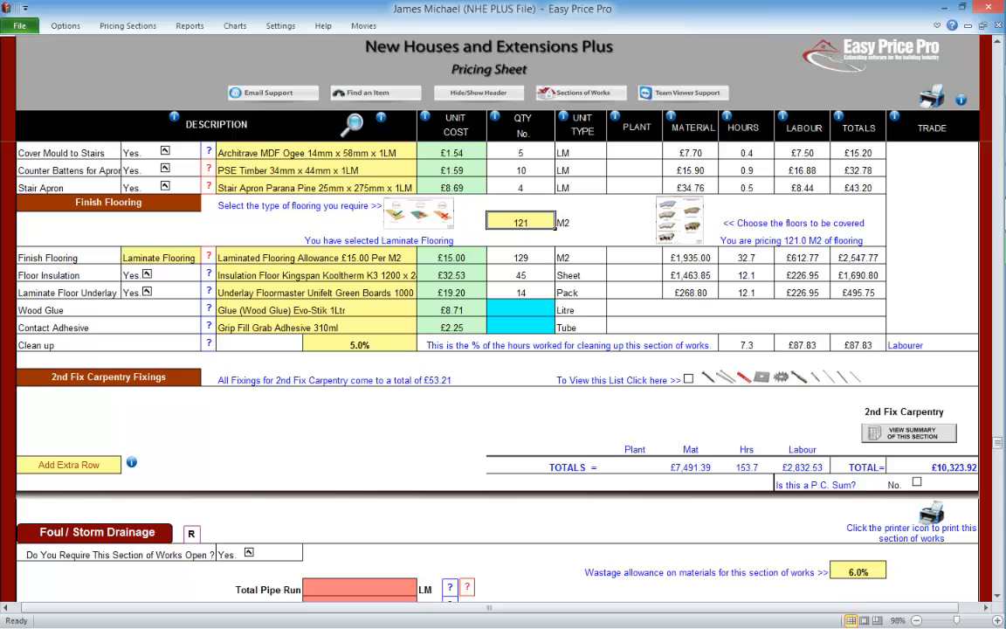
# Step: Change the finish flooring material to Laminated Flooring Allowance £20.00 Per M2
pyautogui.click(316, 258)
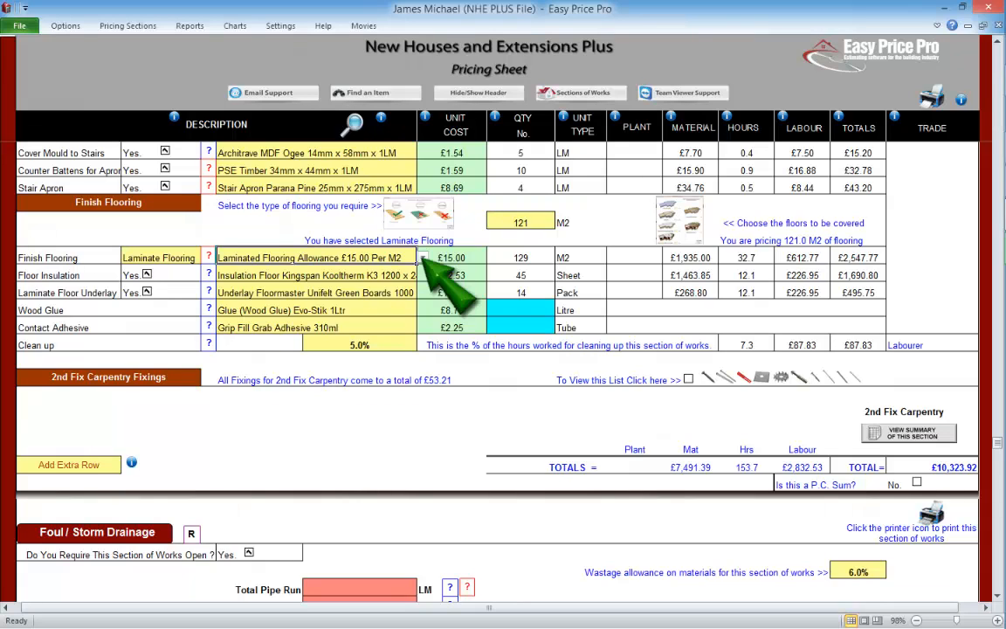
pyautogui.click(423, 258)
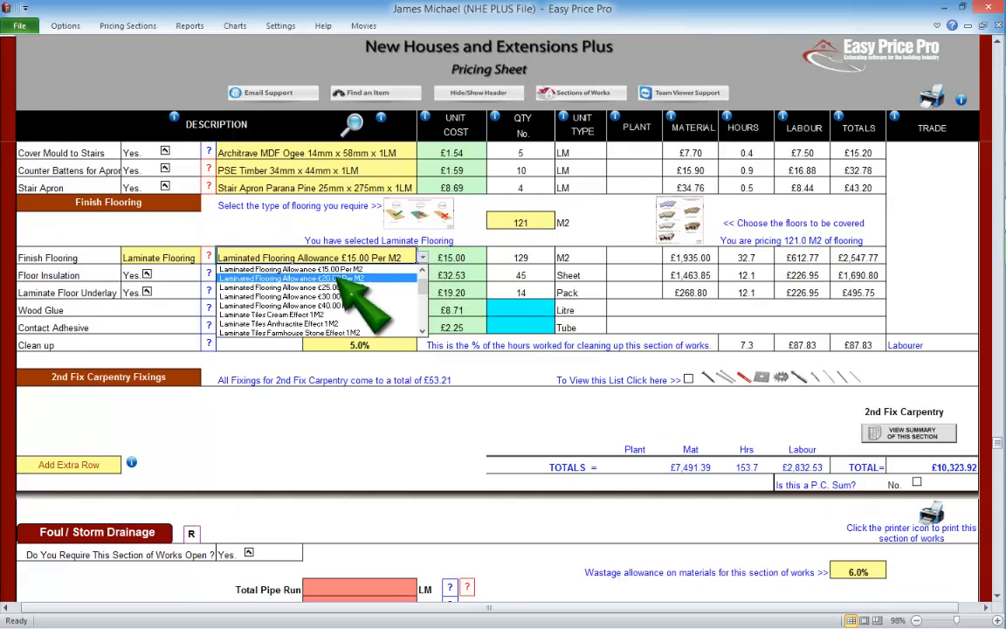
pyautogui.click(339, 278)
pyautogui.click(452, 257)
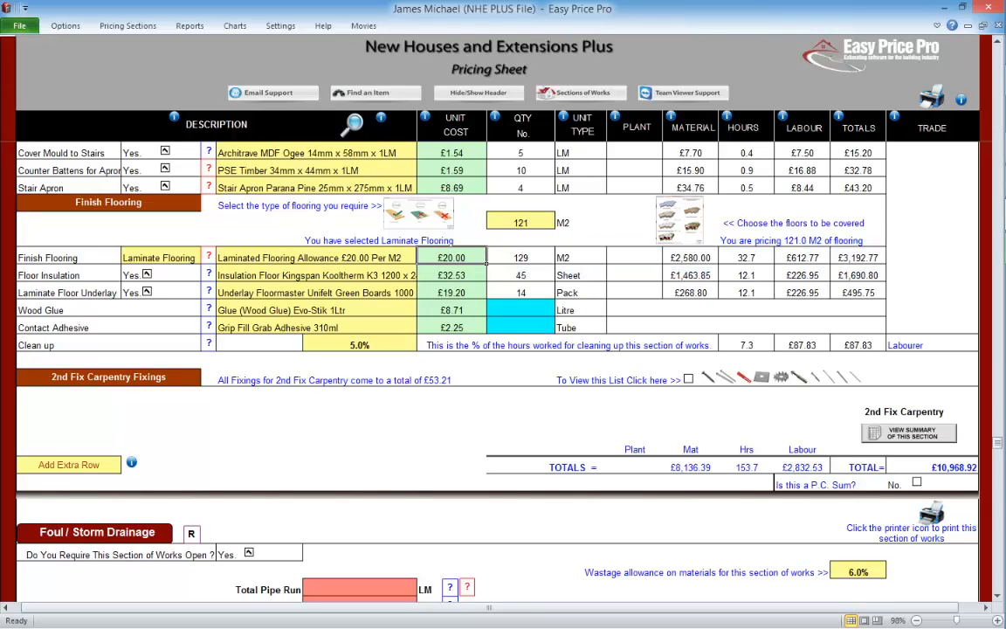
# Step: View the floor insulation illustration, close it, and exclude the floor insulation from the price
pyautogui.click(208, 274)
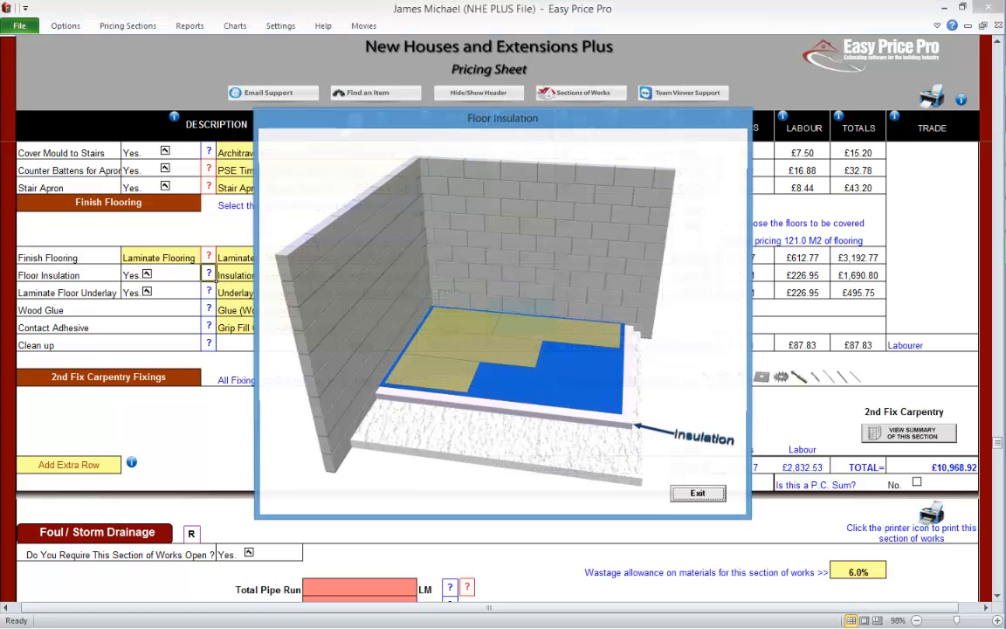
pyautogui.click(699, 495)
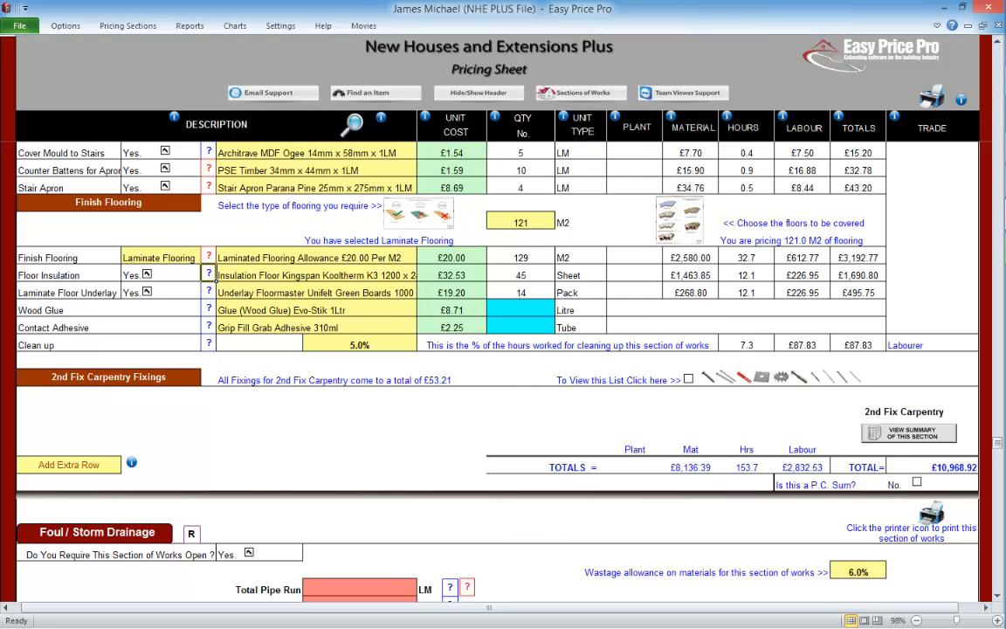
pyautogui.click(147, 274)
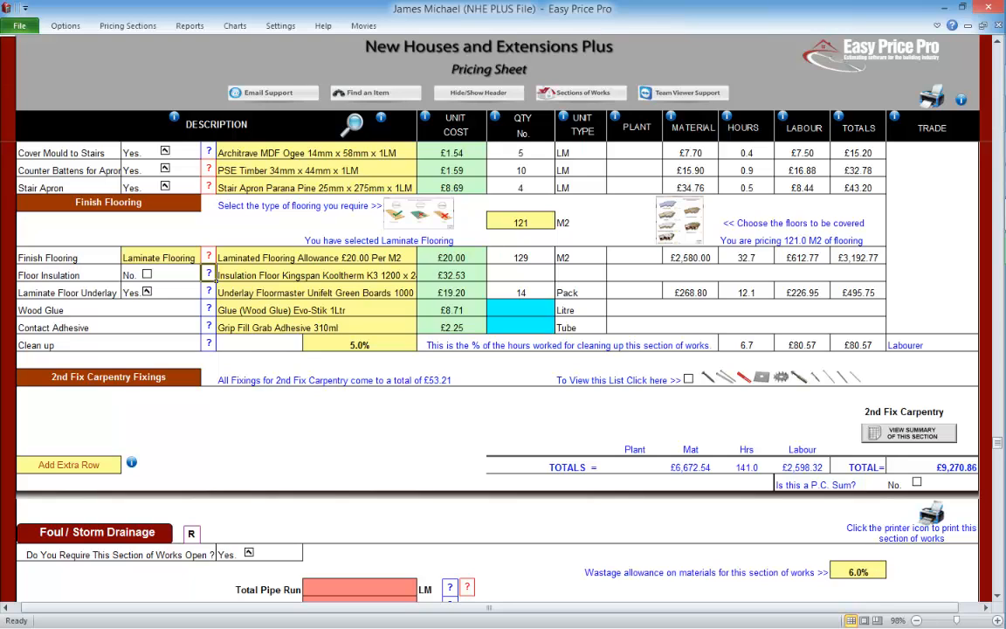
# Step: Open and close the laminate floor underlay's item selection, then toggle the underlay out of the price and back in
pyautogui.click(323, 293)
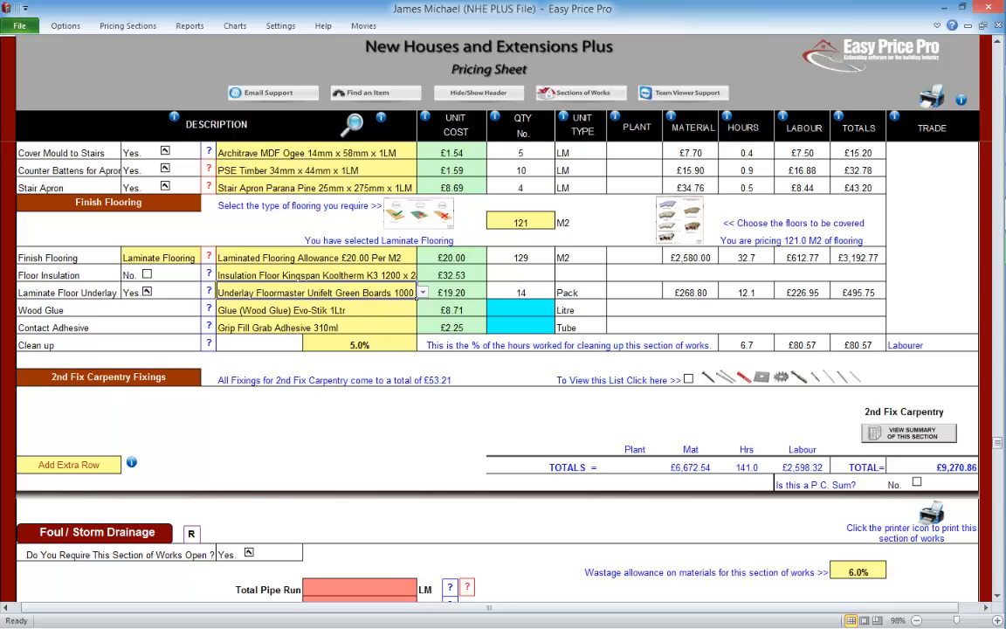
pyautogui.click(351, 121)
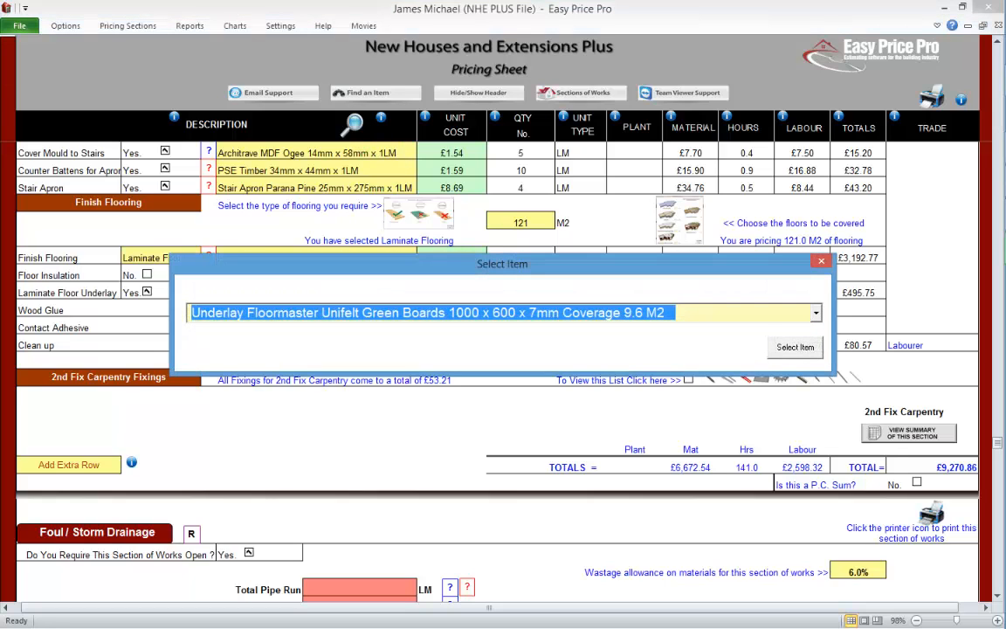
pyautogui.click(822, 261)
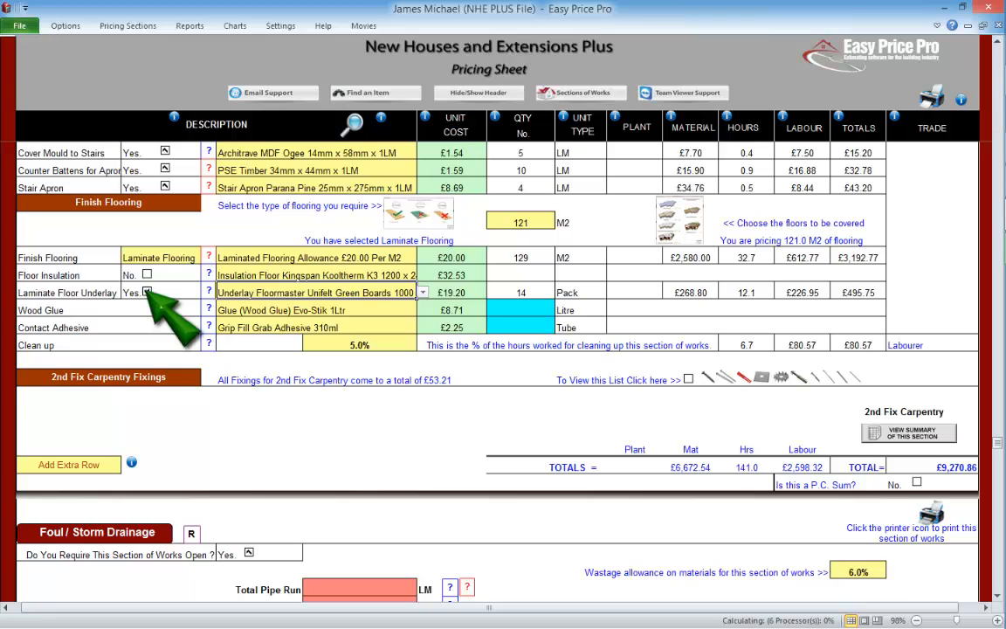
pyautogui.click(147, 293)
pyautogui.click(147, 293)
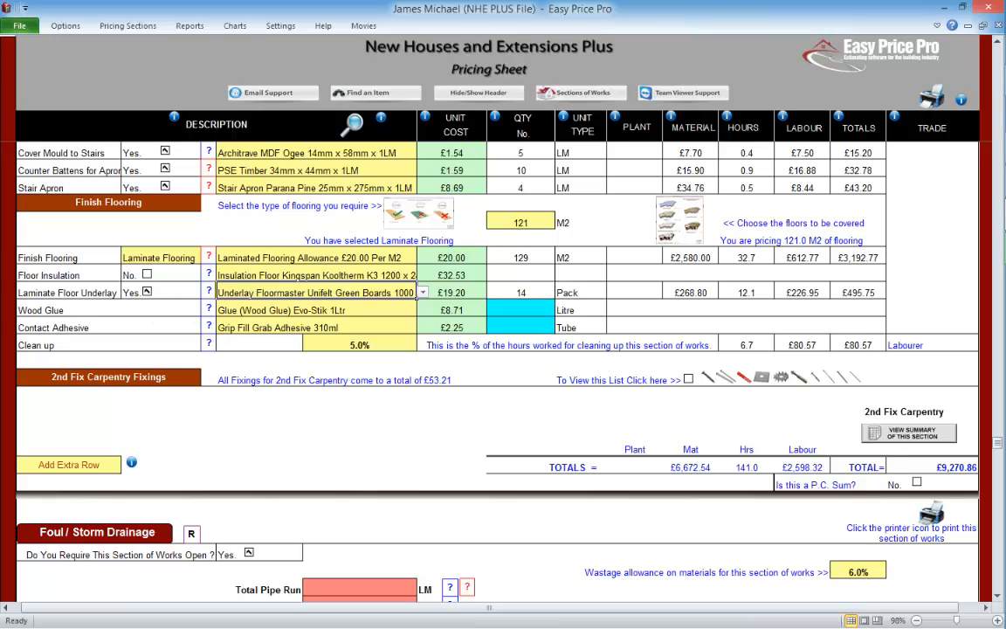
# Step: View the wood glue illustration and close it
pyautogui.click(208, 309)
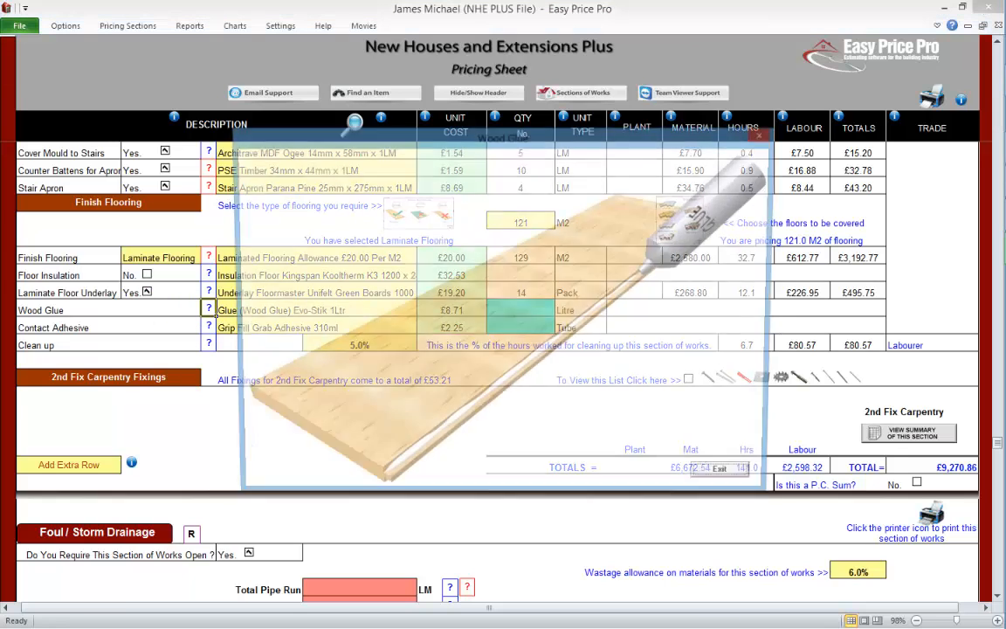
pyautogui.click(731, 481)
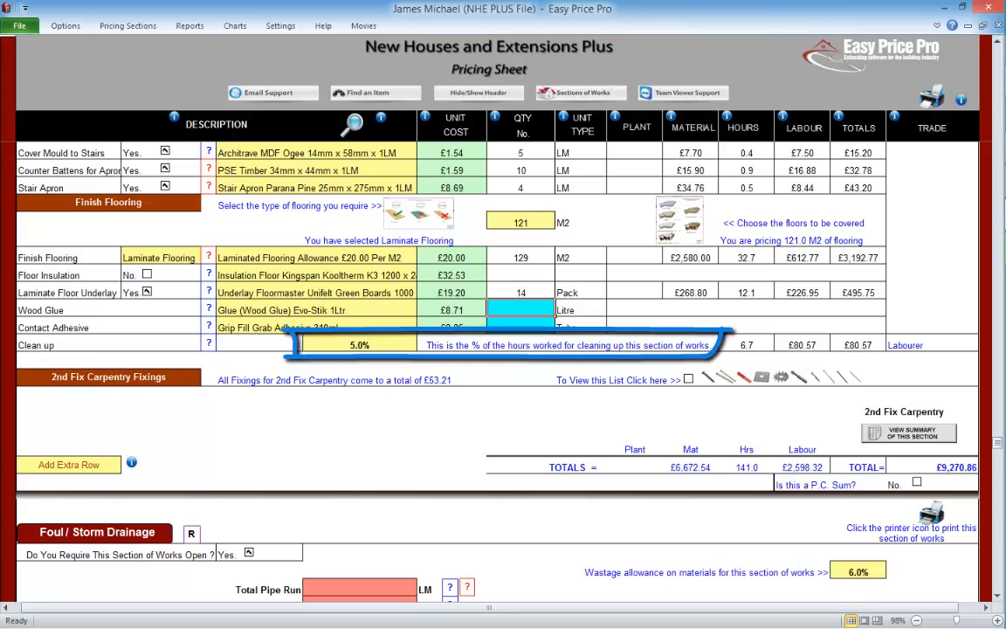
# Step: Set the clean up percentage to 2.0% and keep Labourer as the clean up trade
pyautogui.write('2')
pyautogui.click(300, 347)
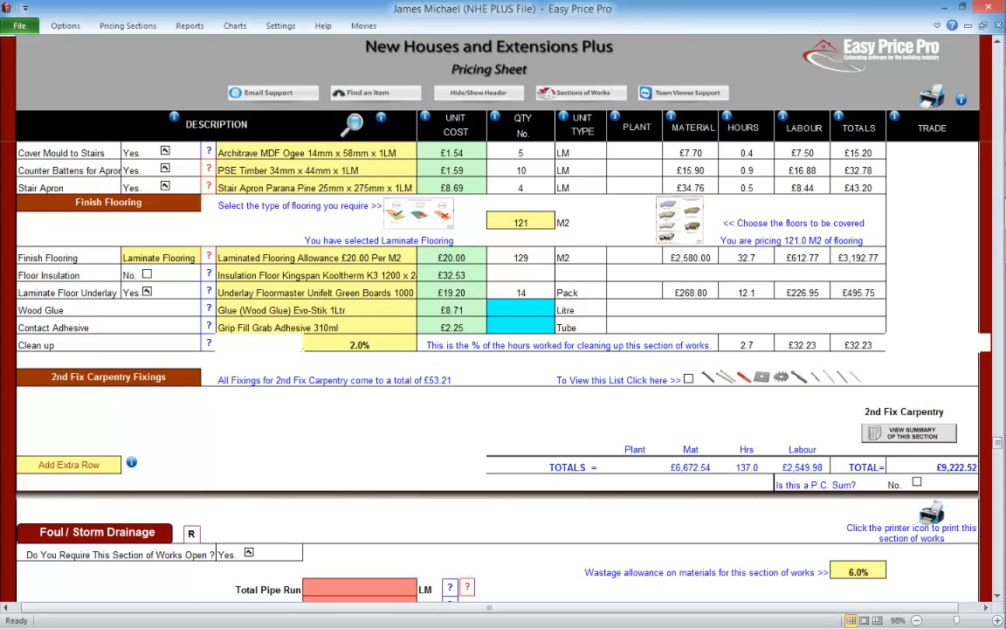
pyautogui.click(931, 345)
pyautogui.click(984, 345)
pyautogui.click(985, 345)
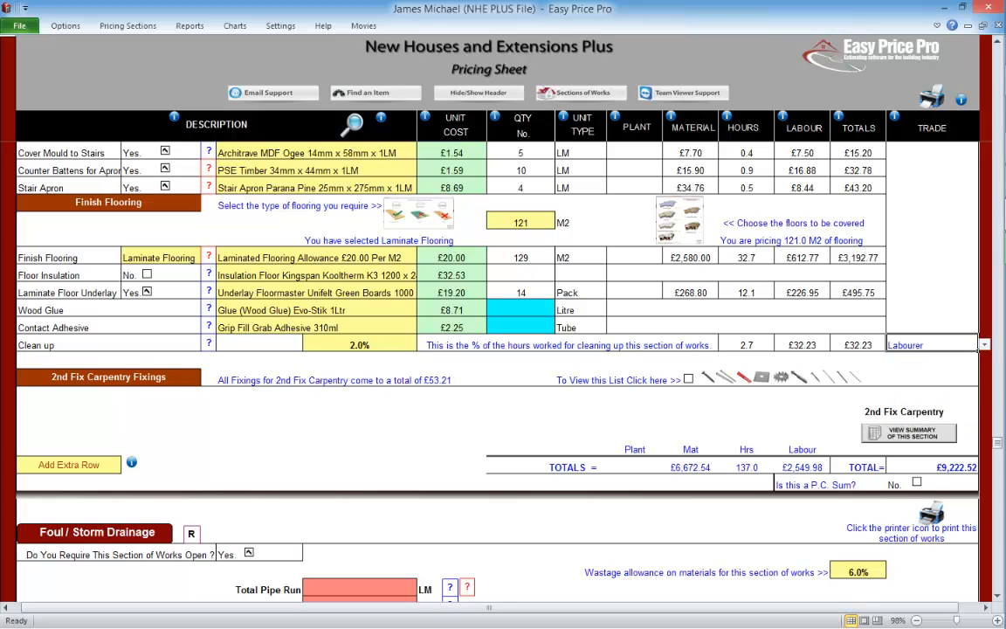
# Step: Set the clean up percentage to 0%, then undo the change
pyautogui.click(360, 344)
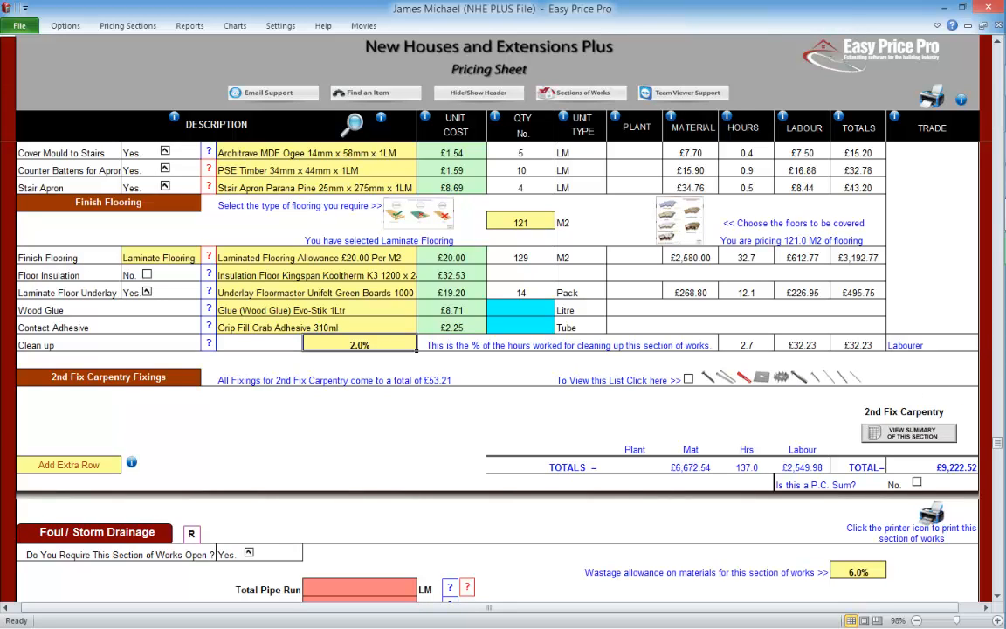
pyautogui.write('0')
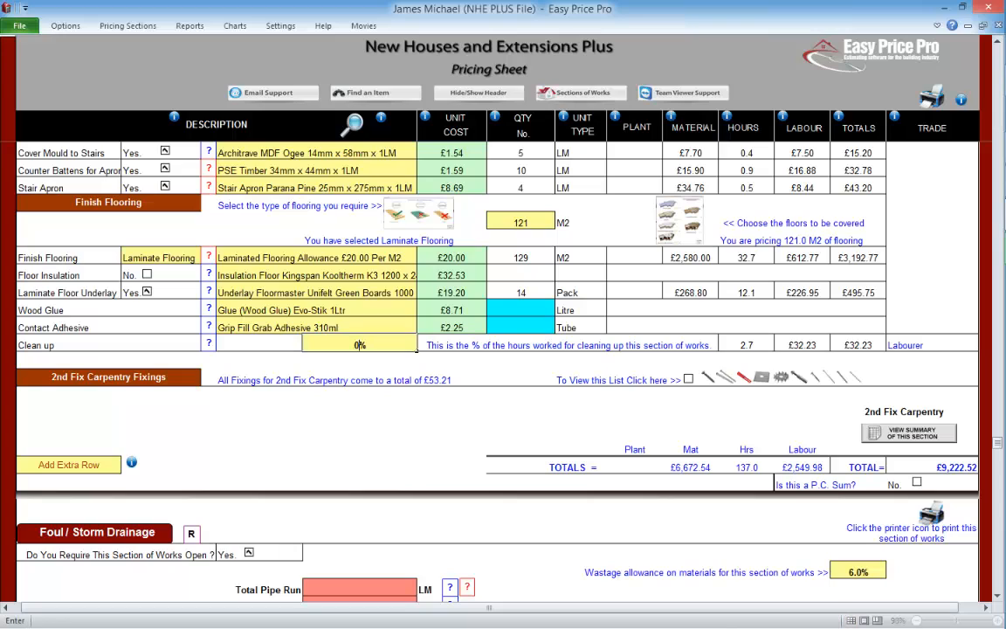
pyautogui.press('Left')
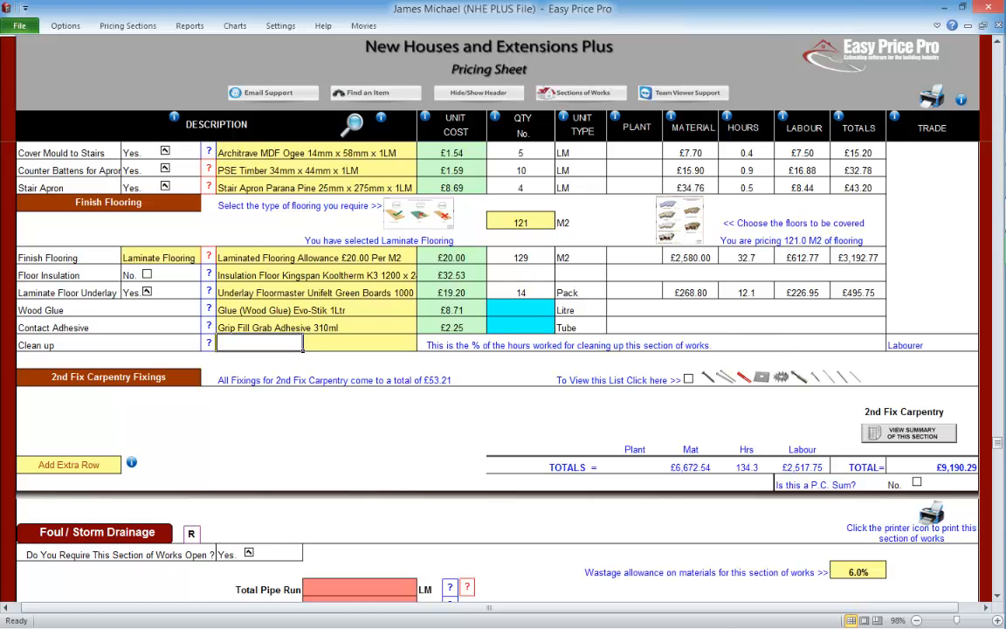
pyautogui.hotkey('ctrl', 'z')
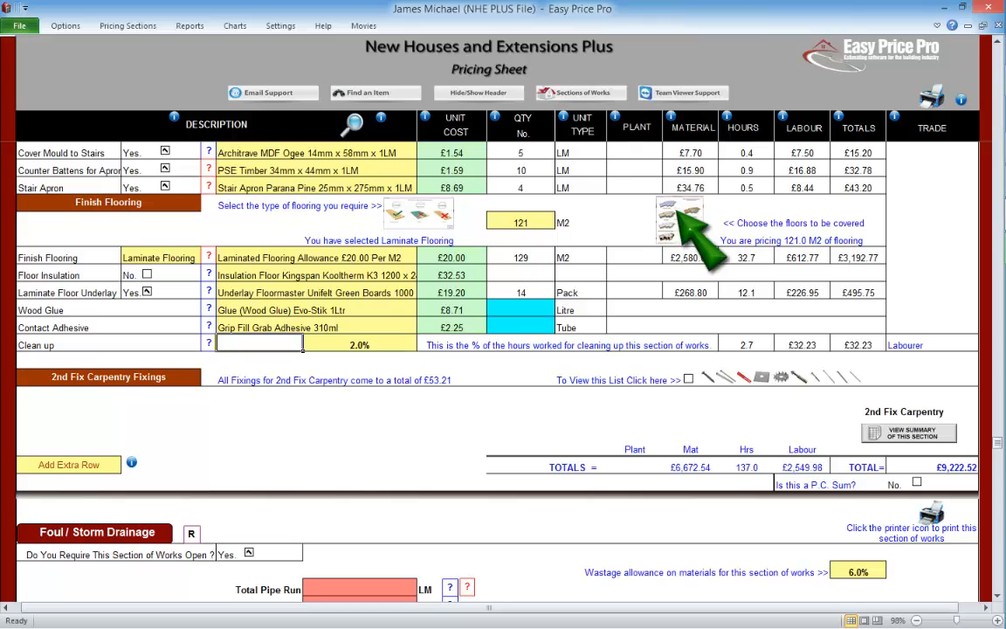
# Step: Review the forms for the floors to be covered and the finish flooring type, exiting each one
pyautogui.click(682, 219)
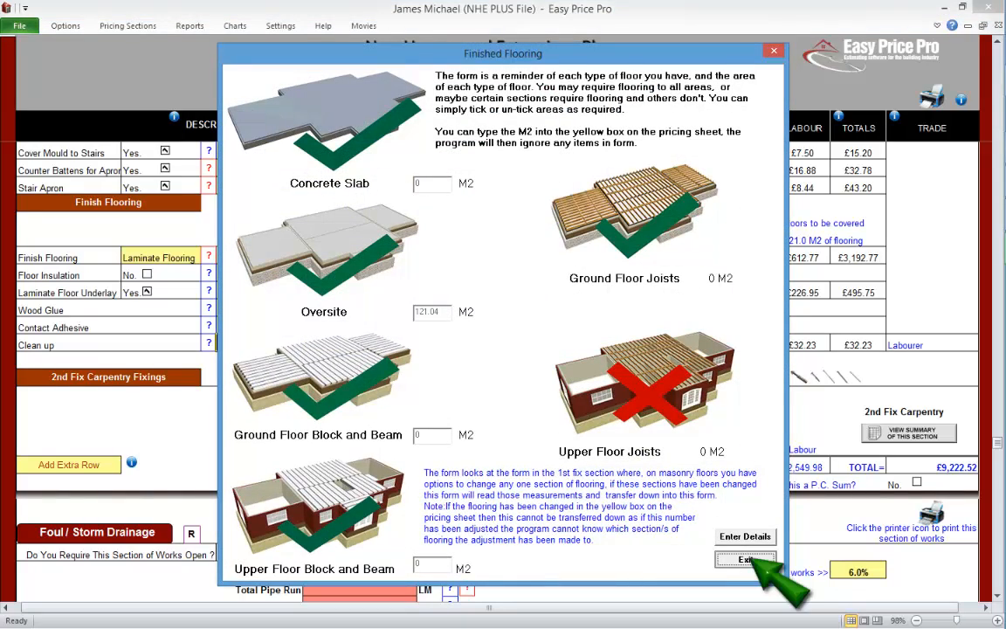
pyautogui.click(745, 559)
pyautogui.click(419, 212)
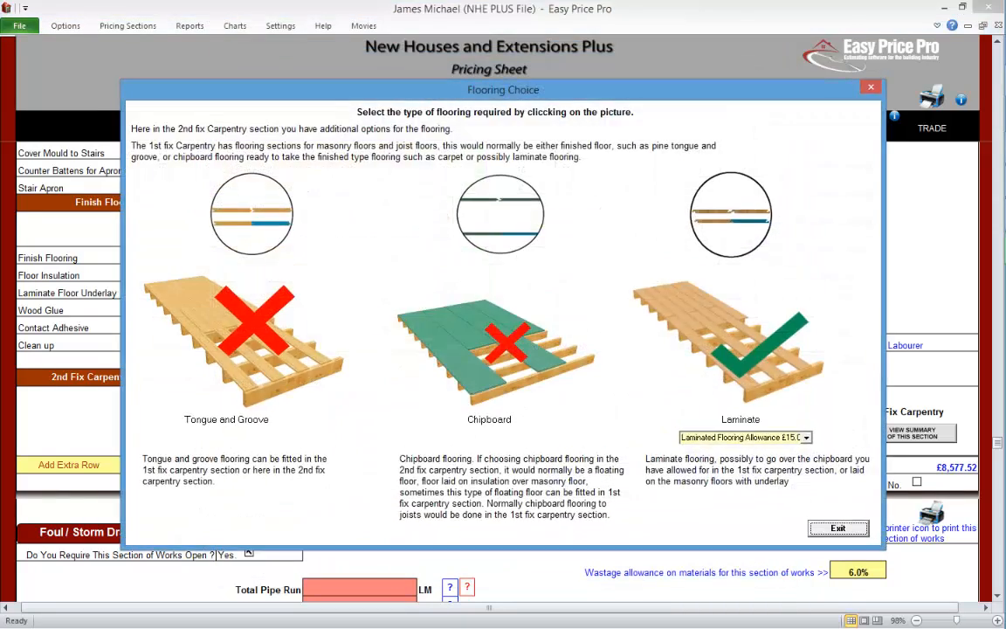
pyautogui.click(837, 528)
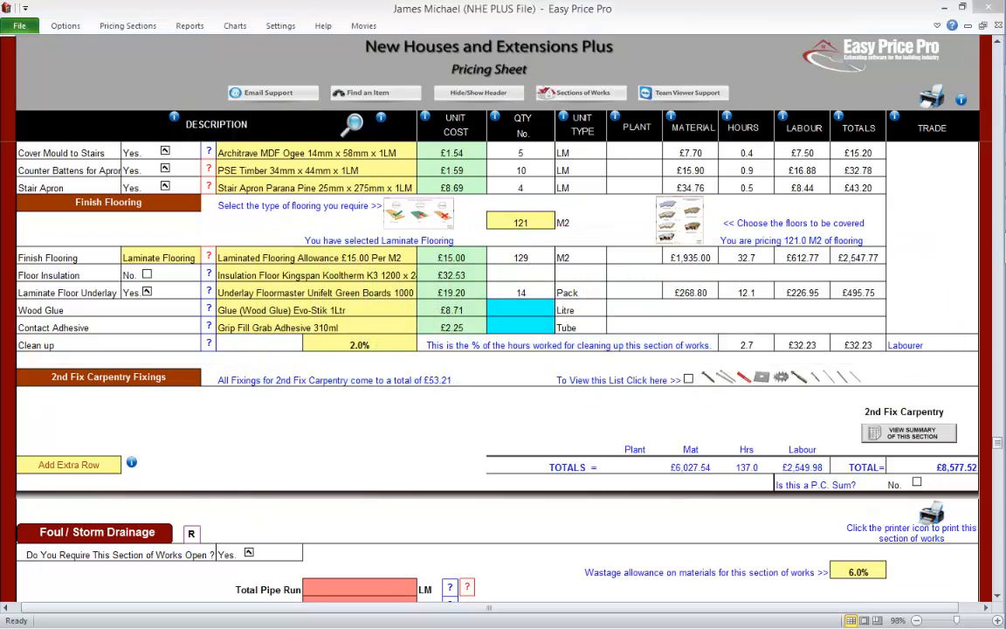
# Step: Show the full list of 2nd Fix Carpentry fixings
pyautogui.click(997, 596)
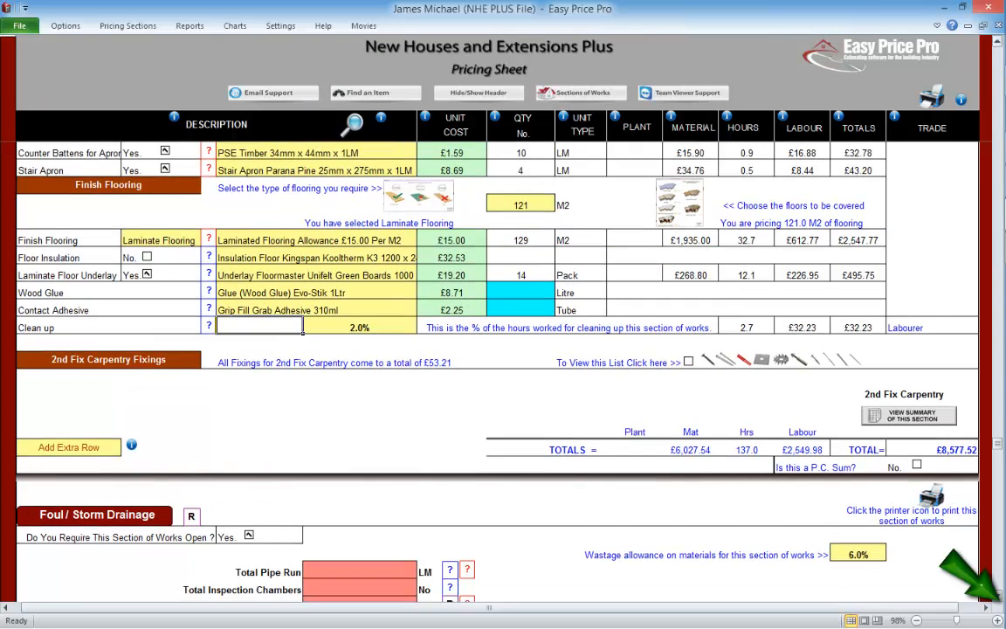
pyautogui.click(998, 596)
pyautogui.click(997, 596)
pyautogui.click(997, 596)
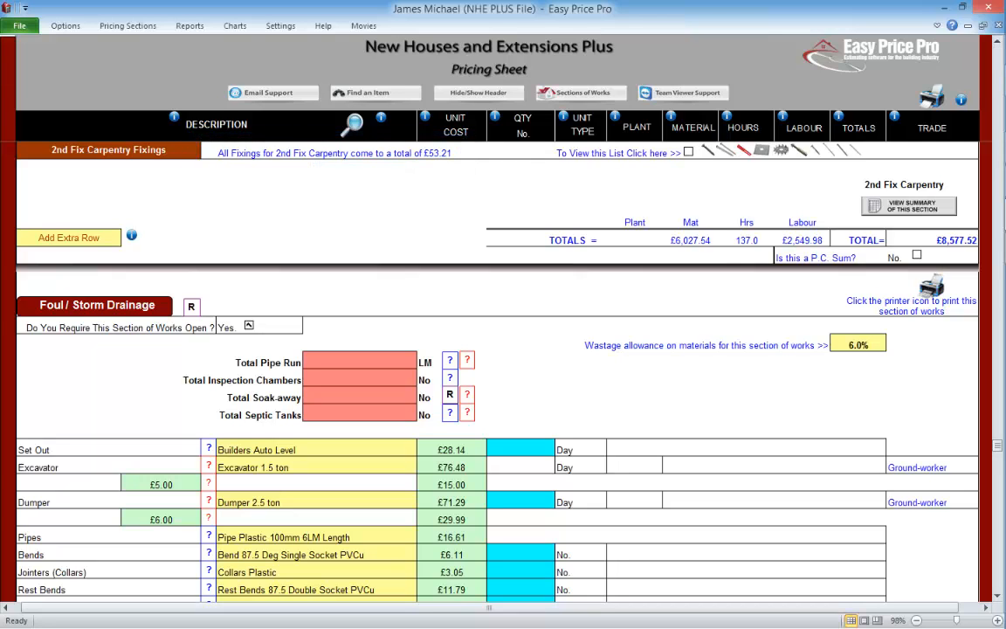
pyautogui.click(689, 152)
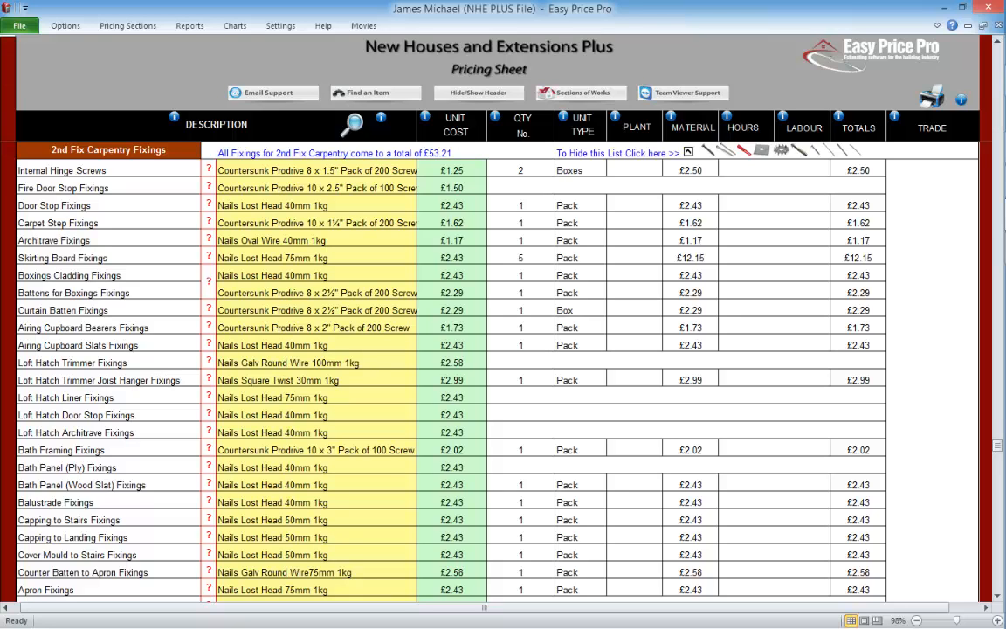
# Step: Review the fixings per hinge and the item selection for the internal hinge screws, closing both without changes
pyautogui.click(209, 170)
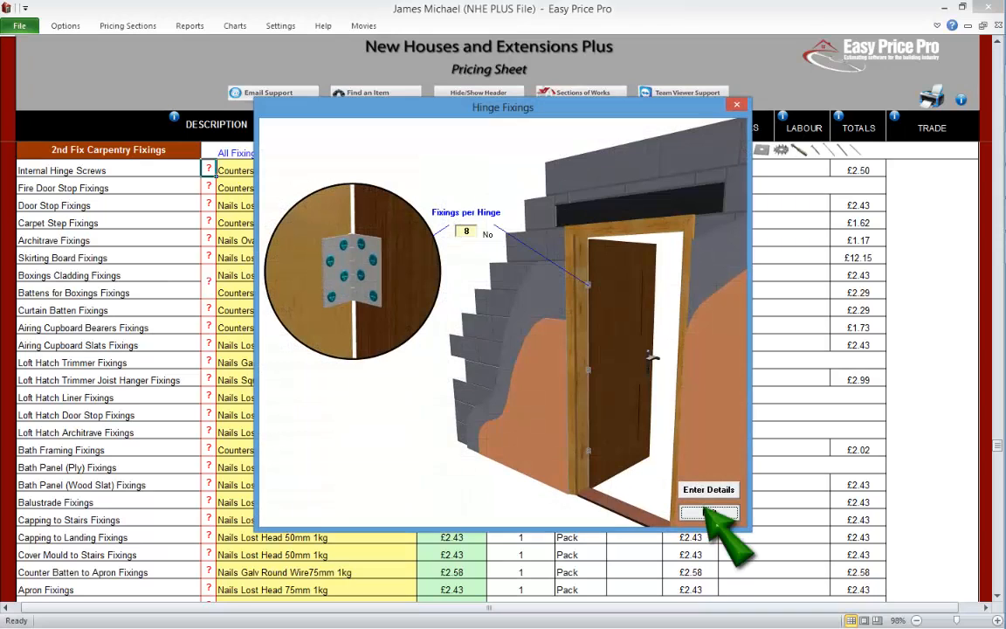
pyautogui.click(708, 512)
pyautogui.click(286, 167)
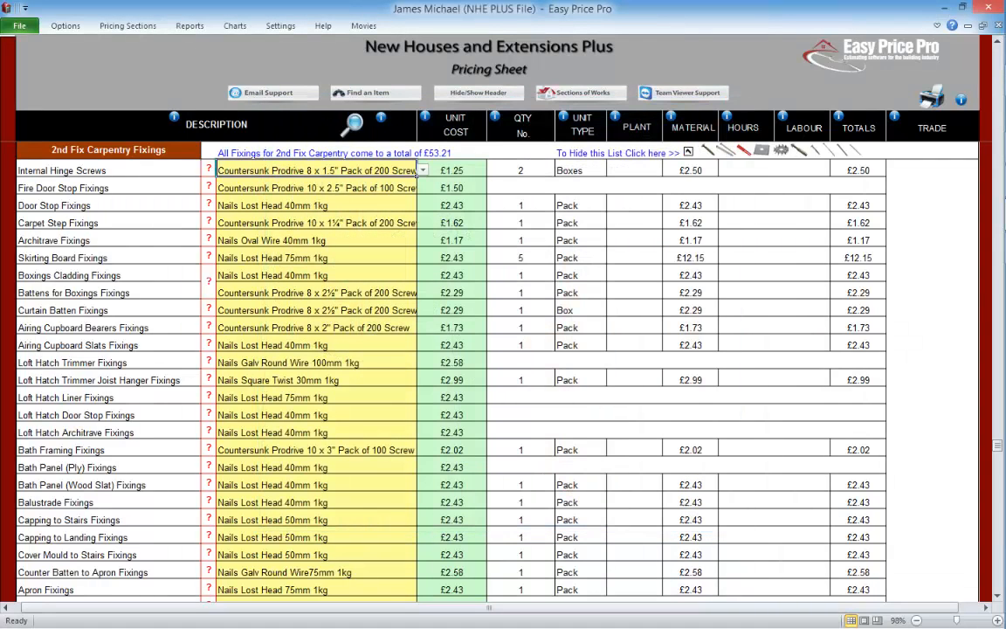
pyautogui.click(417, 171)
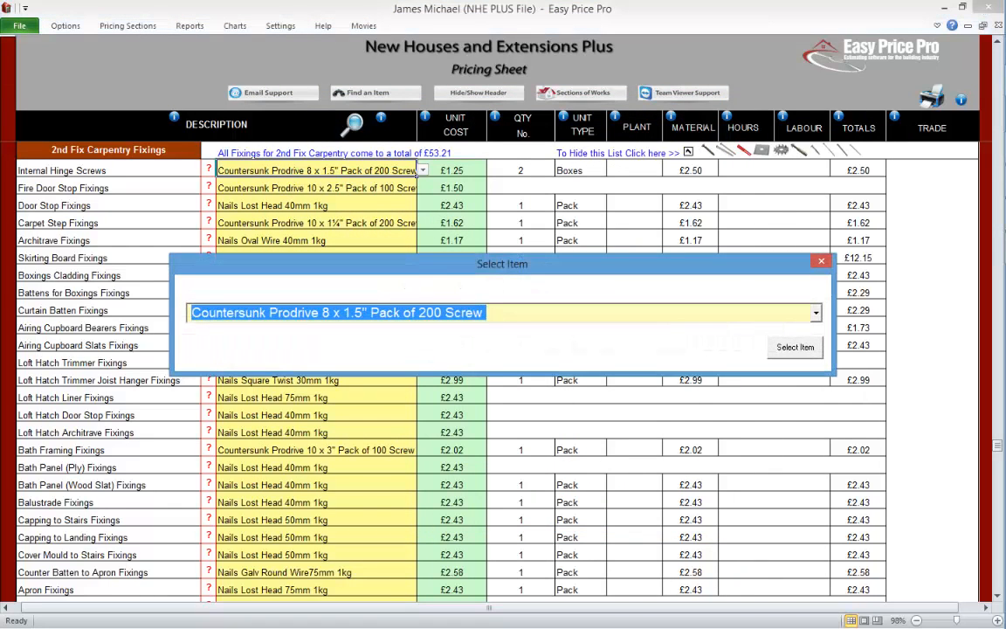
pyautogui.click(821, 260)
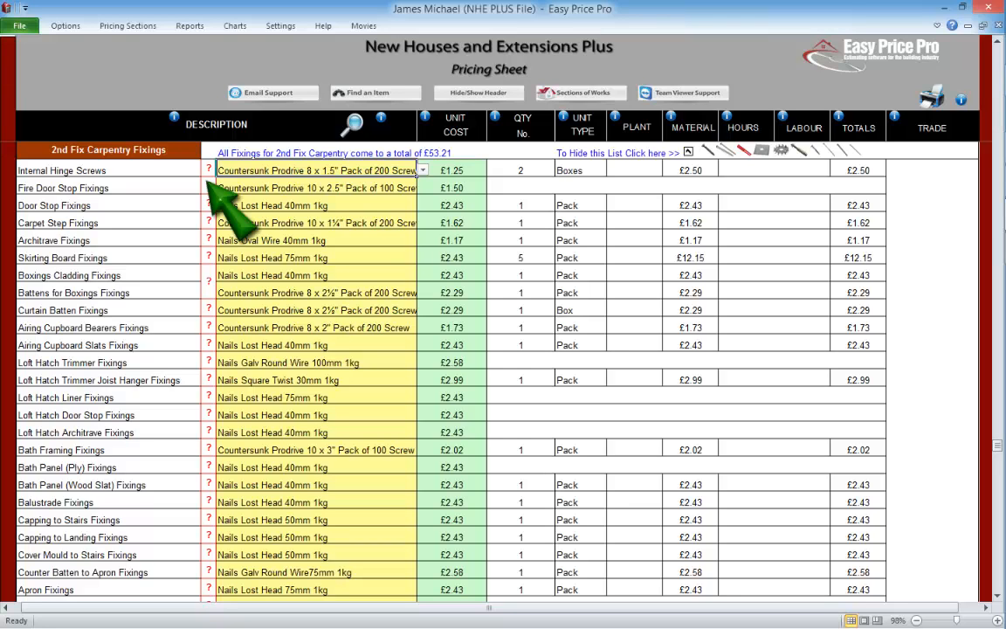
# Step: Review the fixing spacing details for the fire door stops and the door stops, exiting each form
pyautogui.click(208, 187)
pyautogui.click(640, 492)
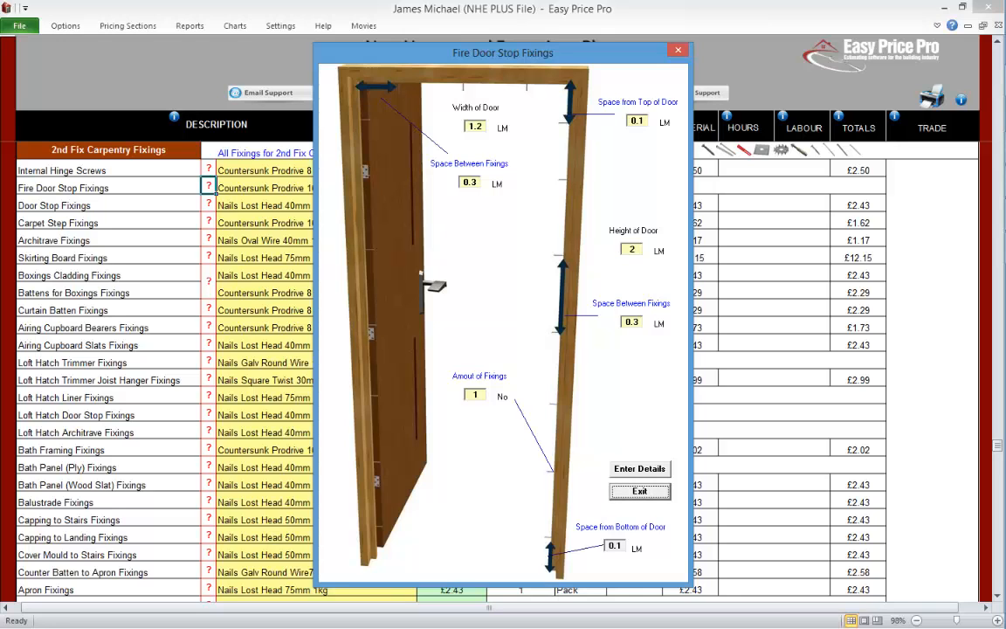
pyautogui.click(641, 491)
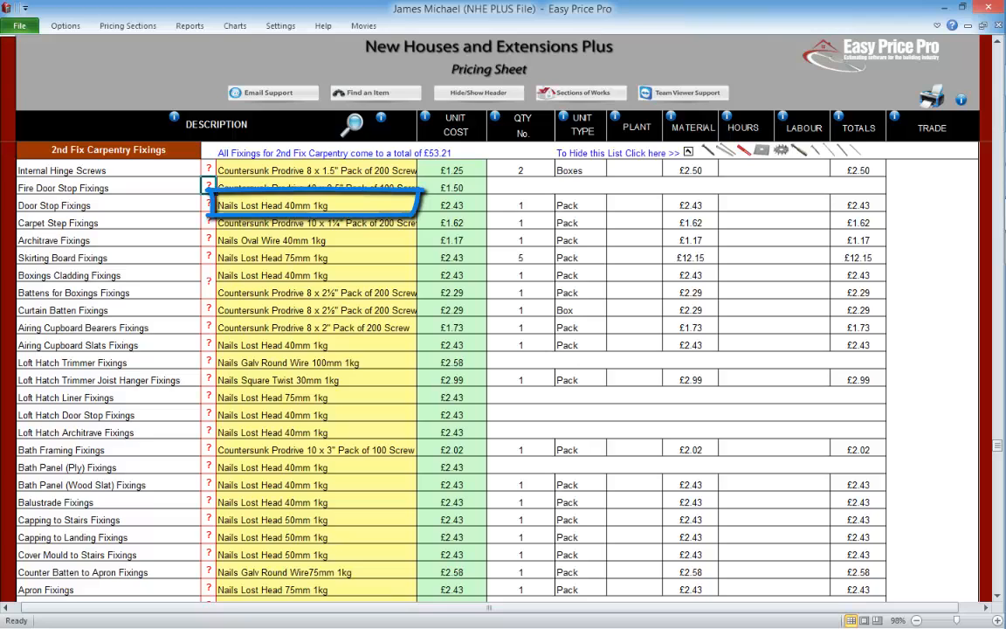
pyautogui.click(209, 202)
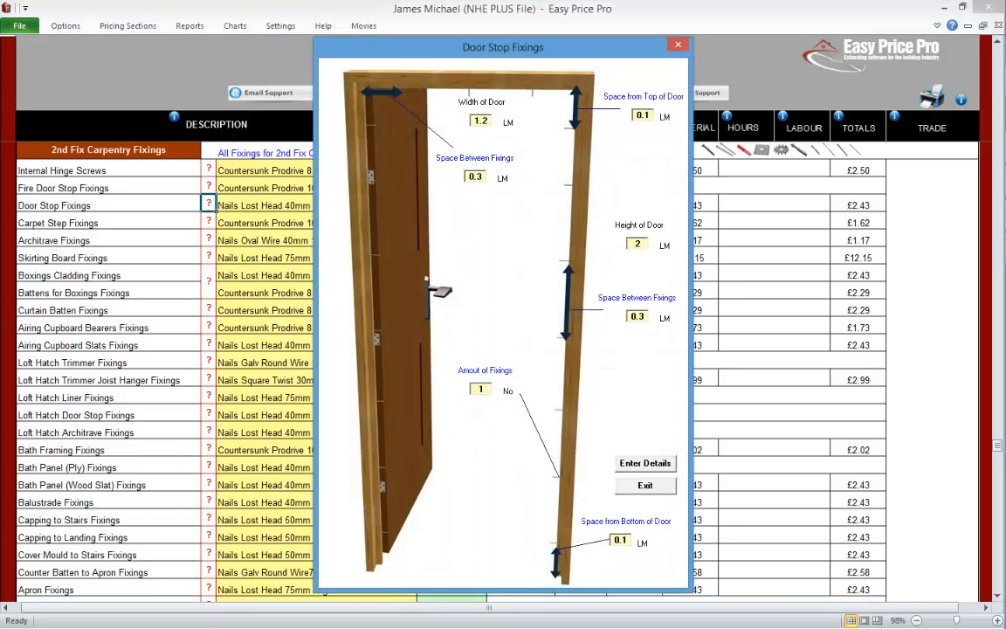
pyautogui.click(644, 485)
# Step: Review the fixing details for the carpet steps, architraves and skirting boards, exiting each form
pyautogui.click(209, 221)
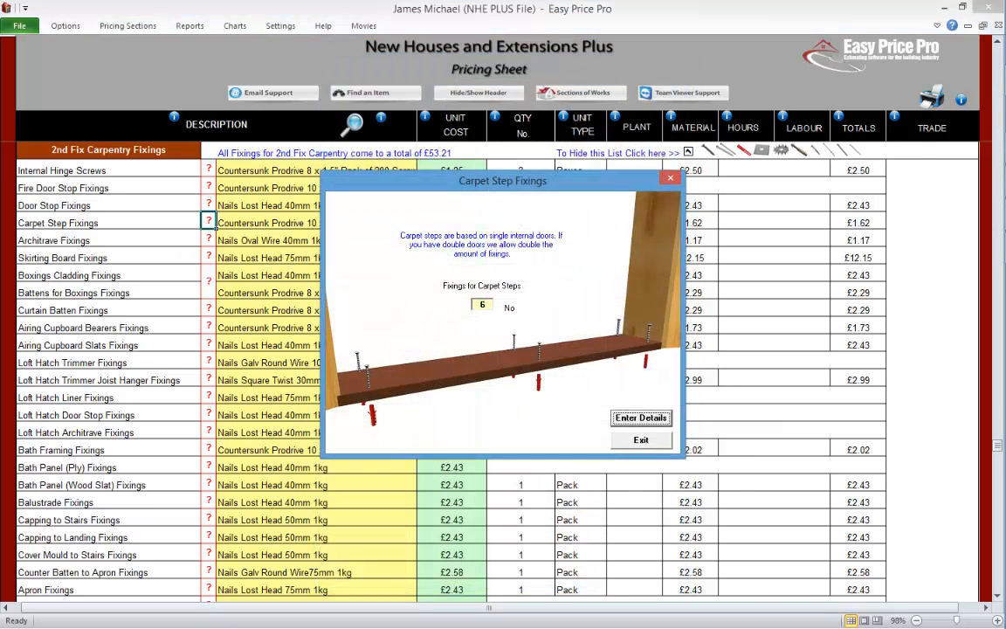
pyautogui.click(638, 436)
pyautogui.click(210, 237)
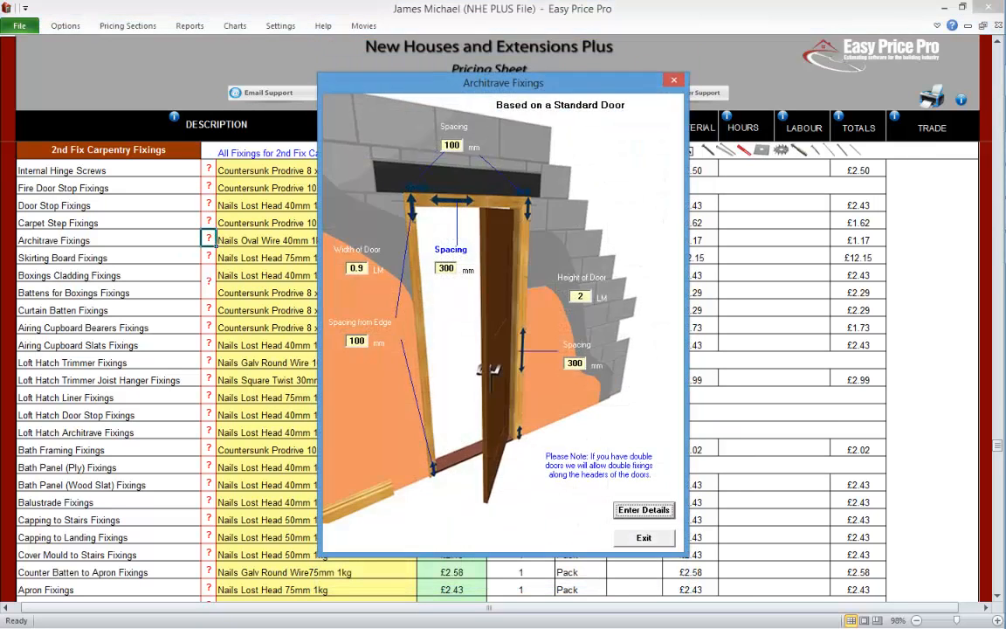
pyautogui.click(644, 537)
pyautogui.click(208, 256)
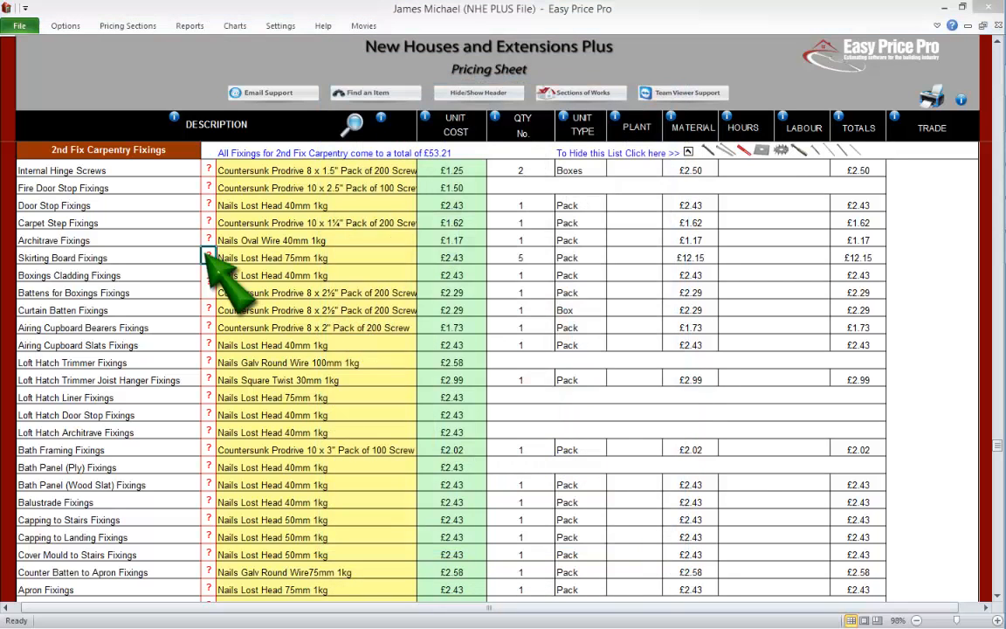
pyautogui.click(657, 470)
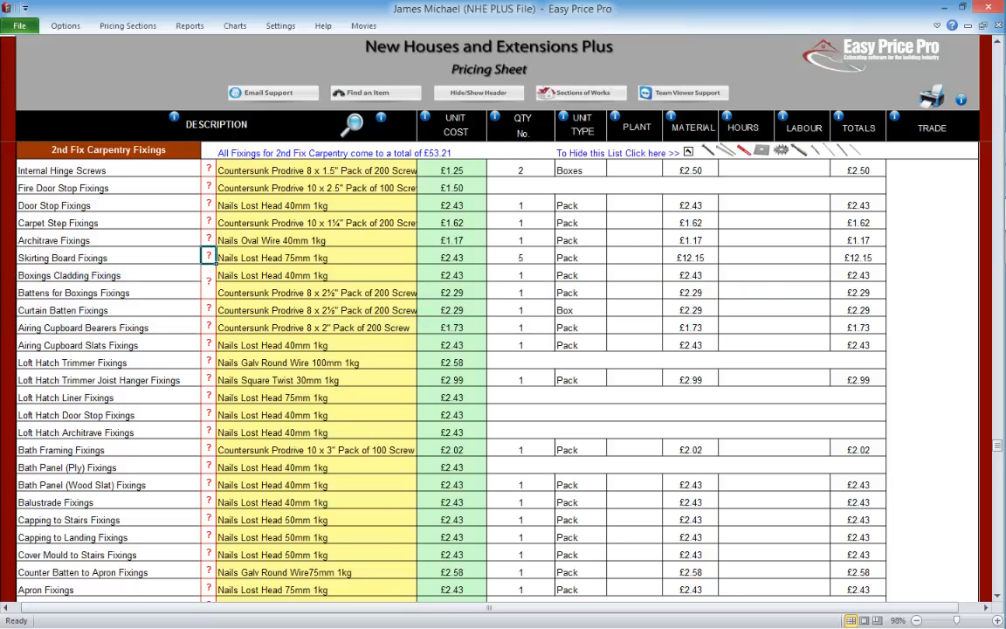
# Step: Review the fixing details for the boxings cladding and battens, curtain battens and airing cupboard bearers, exiting each form
pyautogui.click(209, 276)
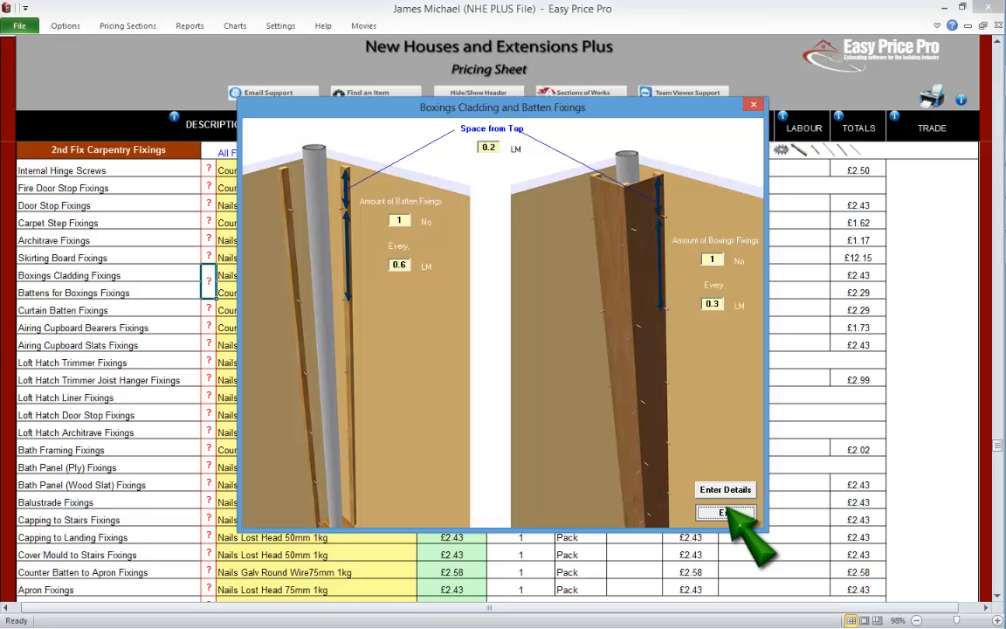
pyautogui.click(725, 512)
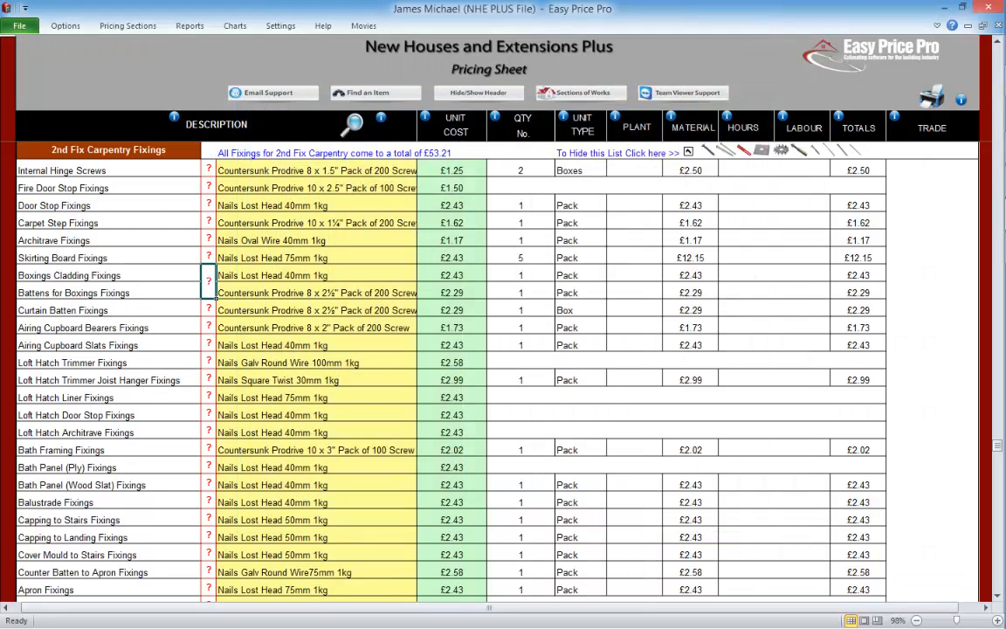
pyautogui.click(208, 308)
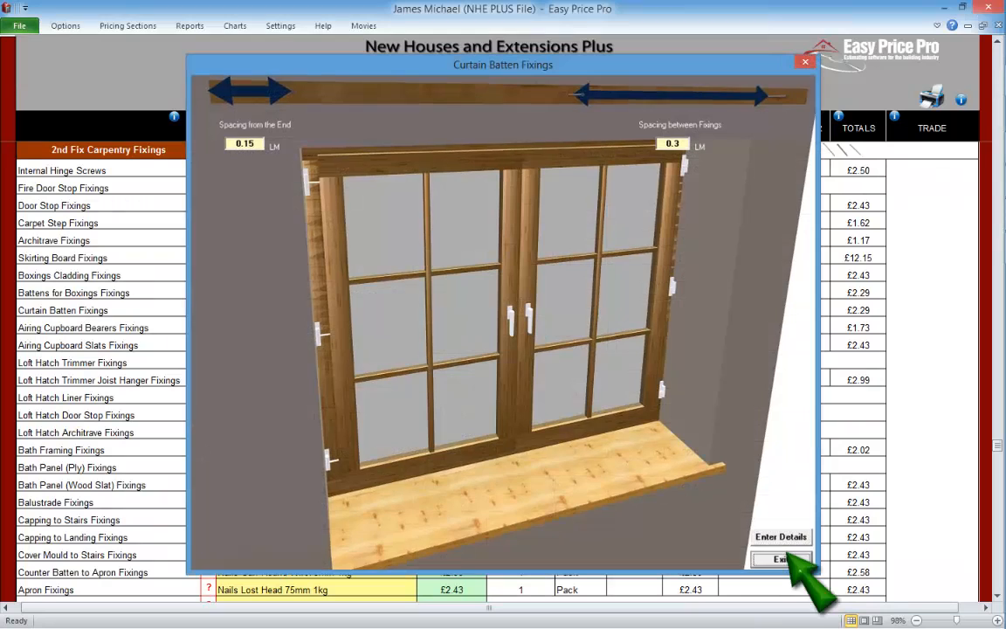
pyautogui.click(780, 558)
pyautogui.click(208, 326)
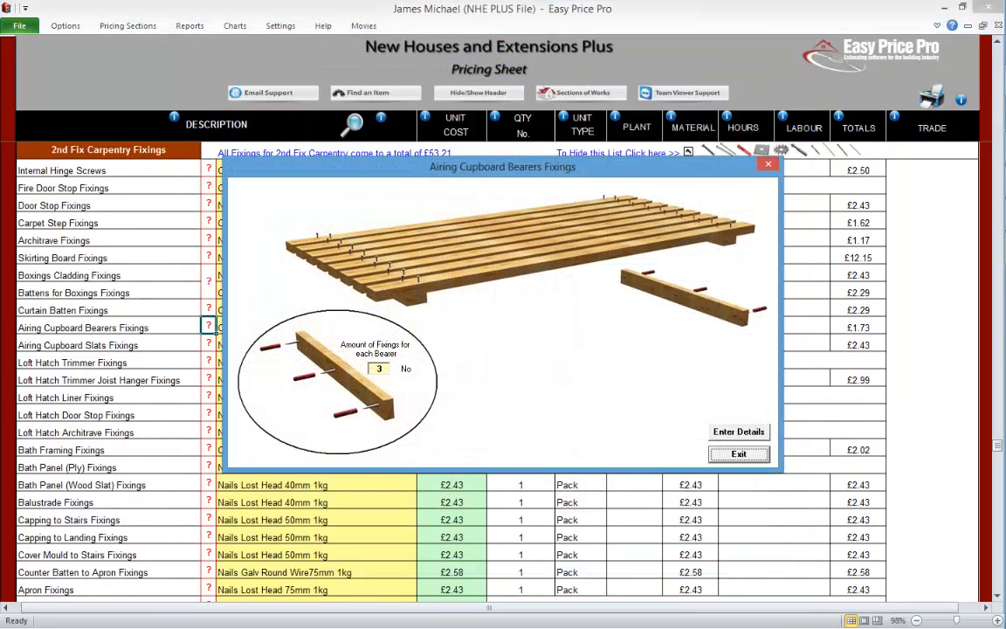
pyautogui.click(732, 449)
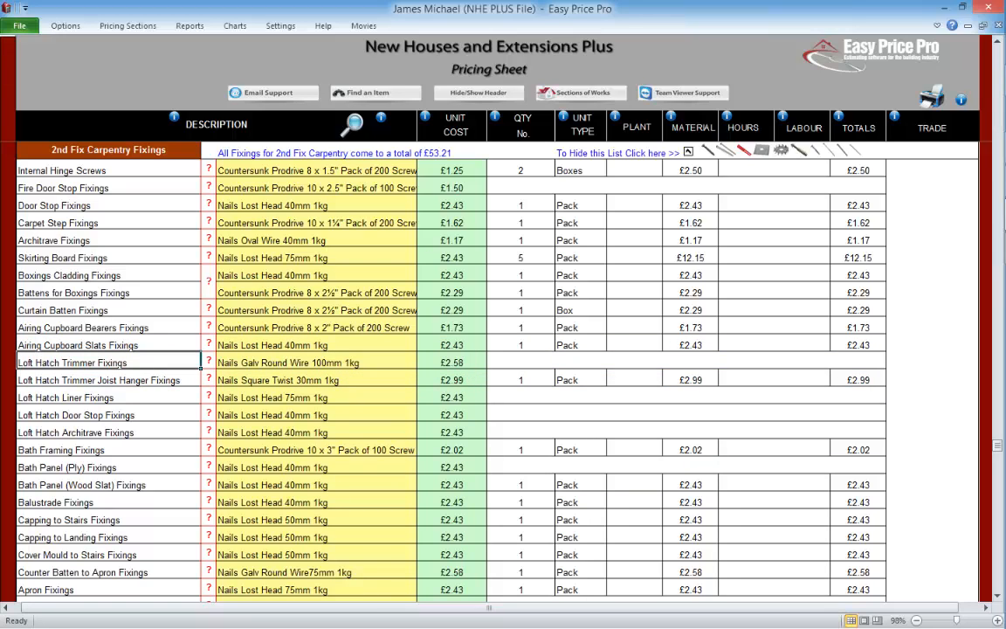
# Step: Review the fixing details for the loft hatch joist hangers, liner, door stop and architrave, exiting each form
pyautogui.click(209, 378)
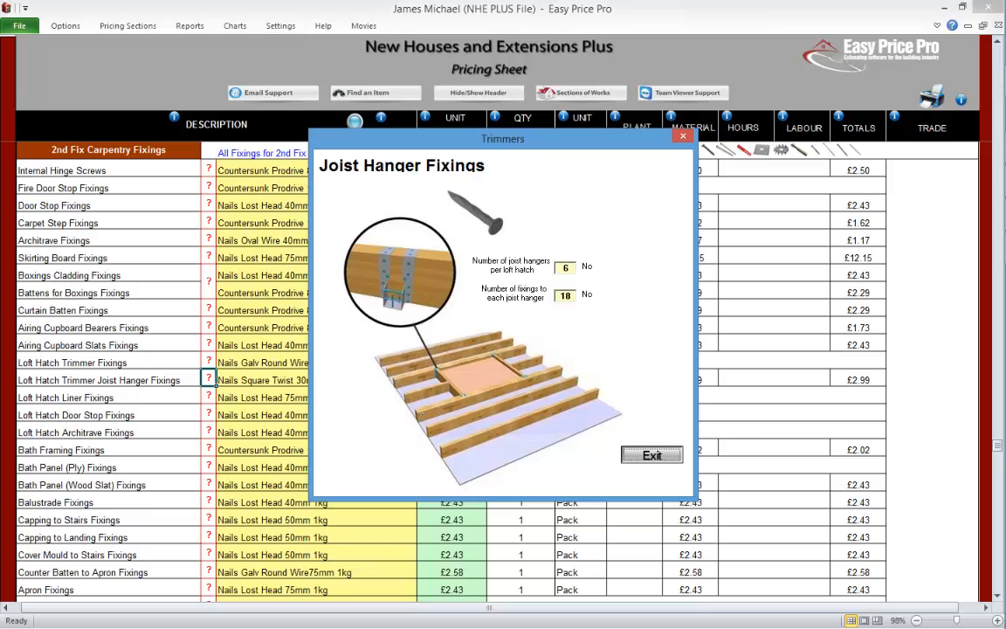
pyautogui.click(651, 454)
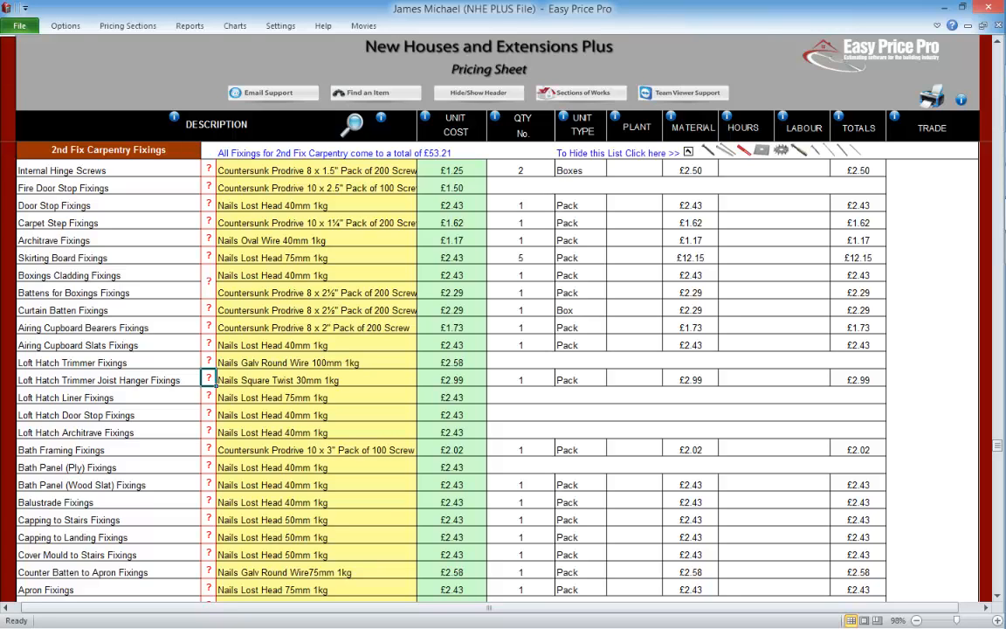
pyautogui.click(208, 396)
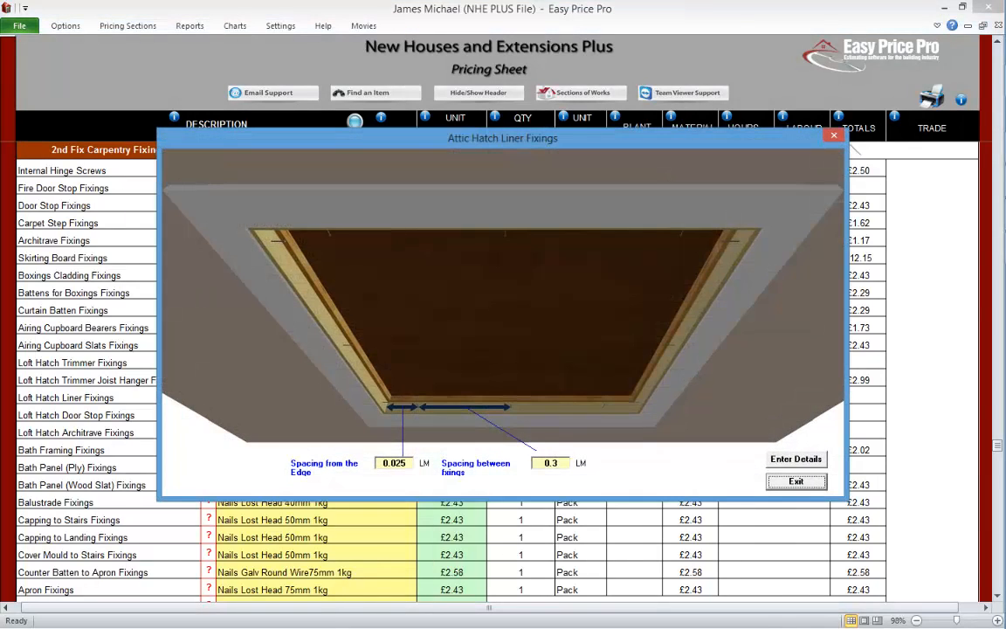
pyautogui.click(796, 481)
pyautogui.click(209, 413)
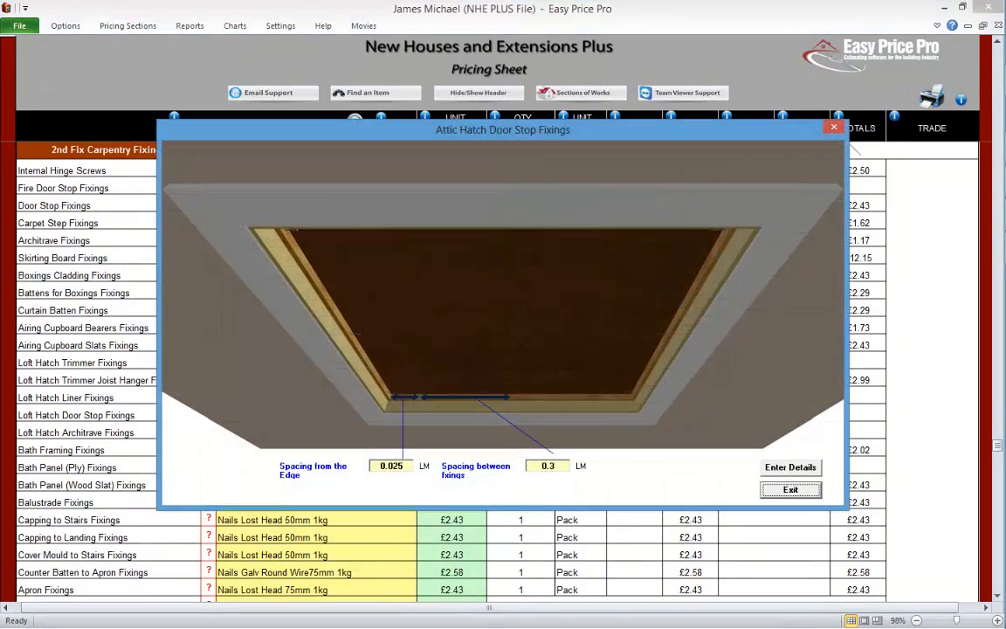
pyautogui.click(790, 489)
pyautogui.click(208, 431)
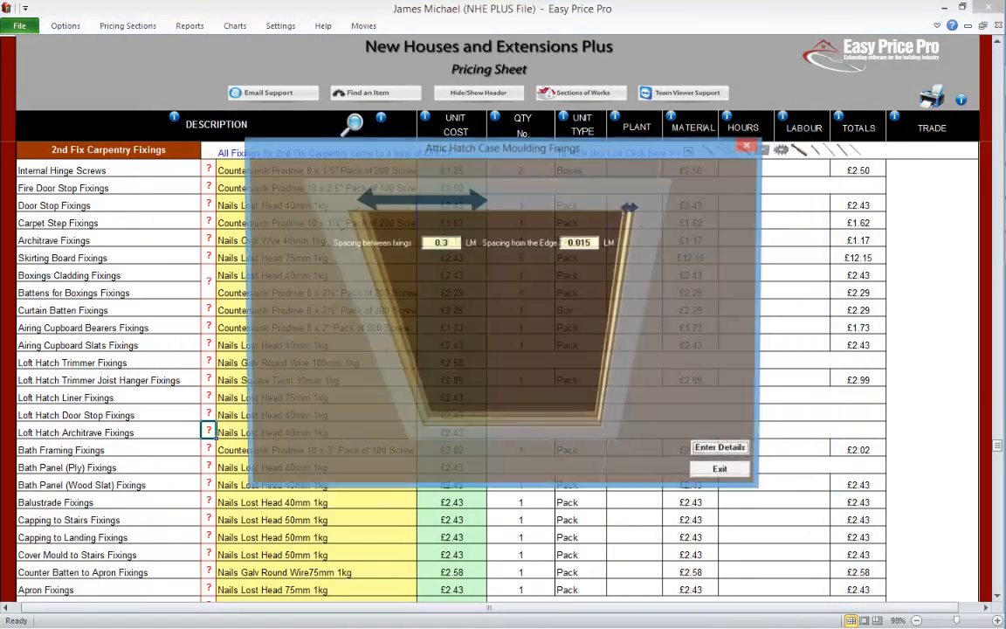
pyautogui.click(720, 468)
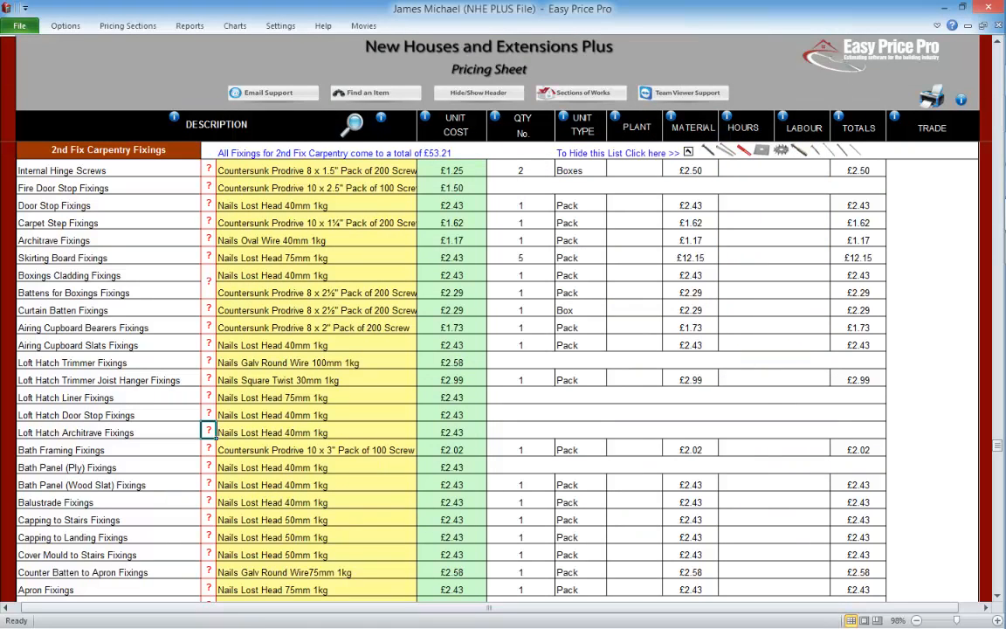
# Step: Review the fixing details for the bath framing and the wood slat bath panel, exiting each form
pyautogui.click(209, 449)
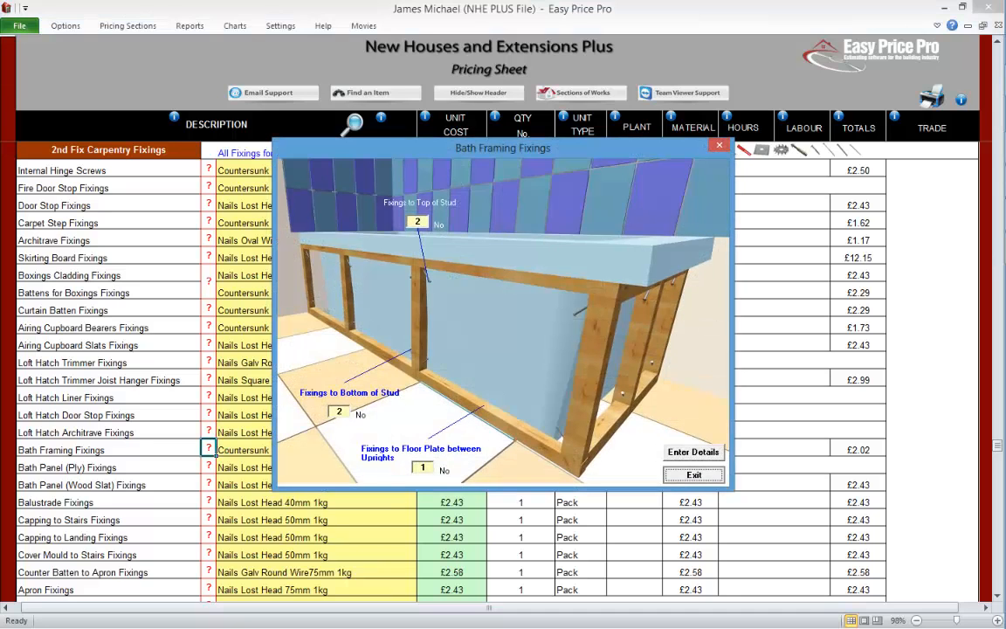
pyautogui.click(690, 474)
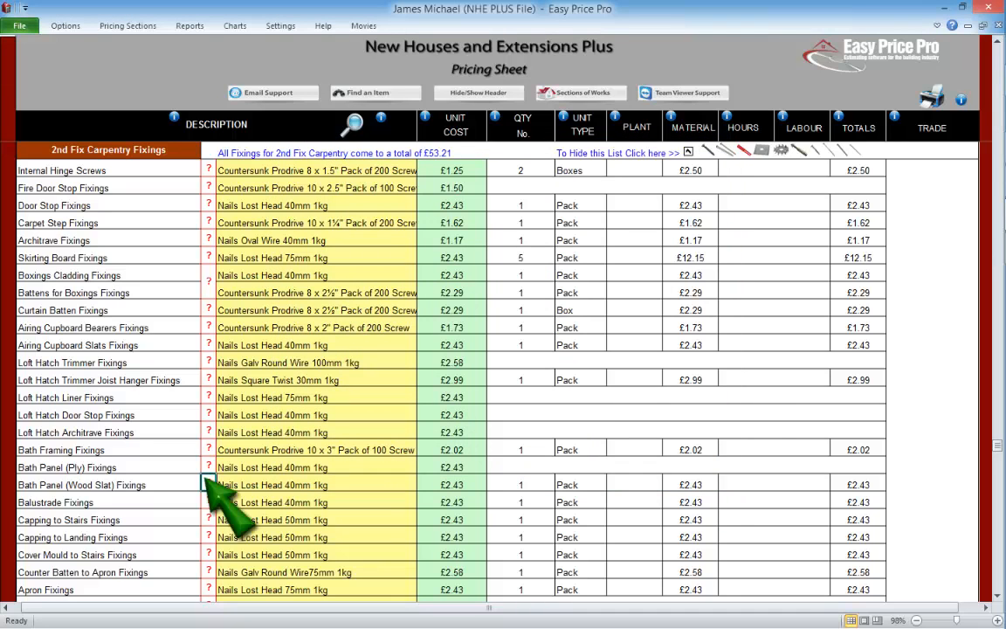
pyautogui.click(209, 484)
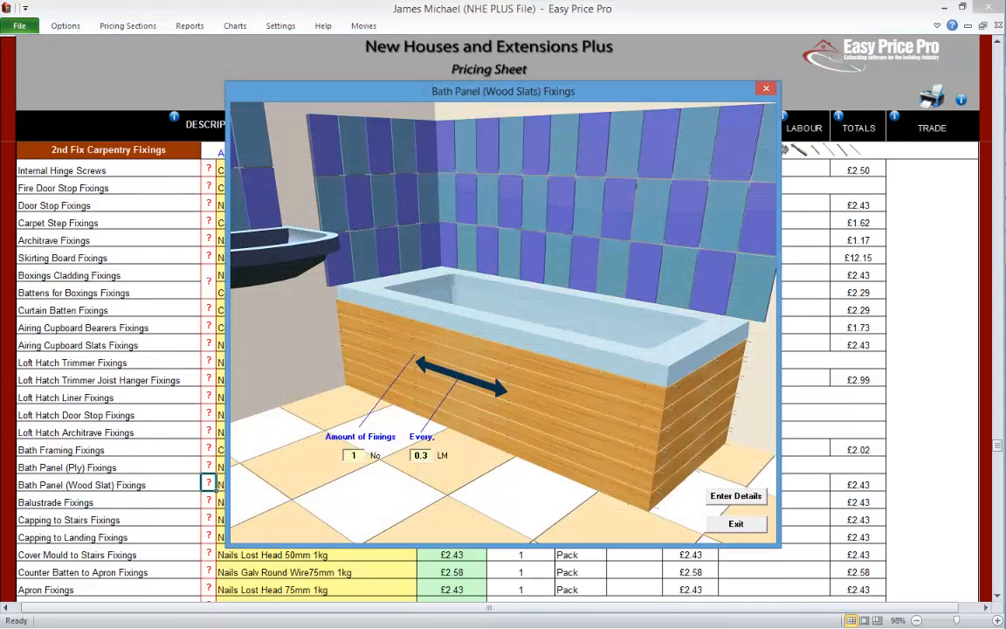
pyautogui.click(737, 523)
# Step: Review the fixing details for the balustrade, stair capping, landing capping and stair cover mould, exiting each form
pyautogui.scroll(-2, 994, 601)
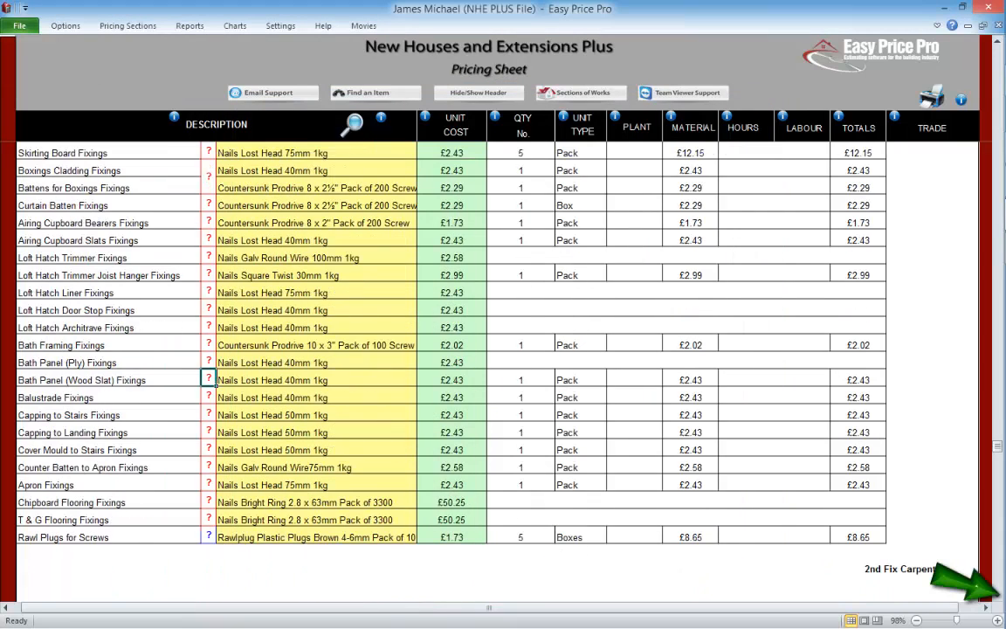
pyautogui.click(209, 397)
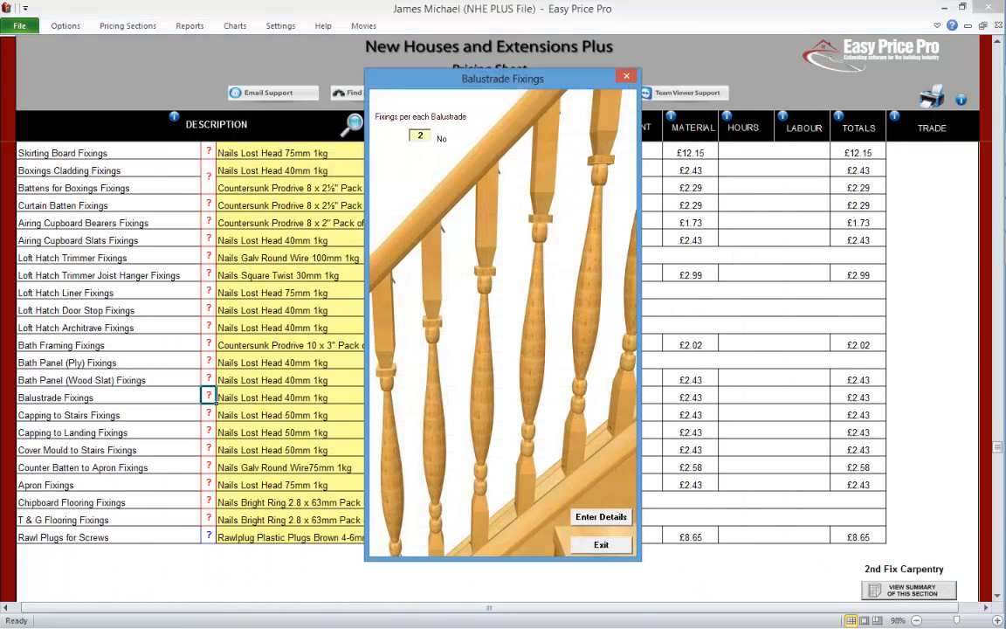
pyautogui.click(601, 544)
pyautogui.click(209, 414)
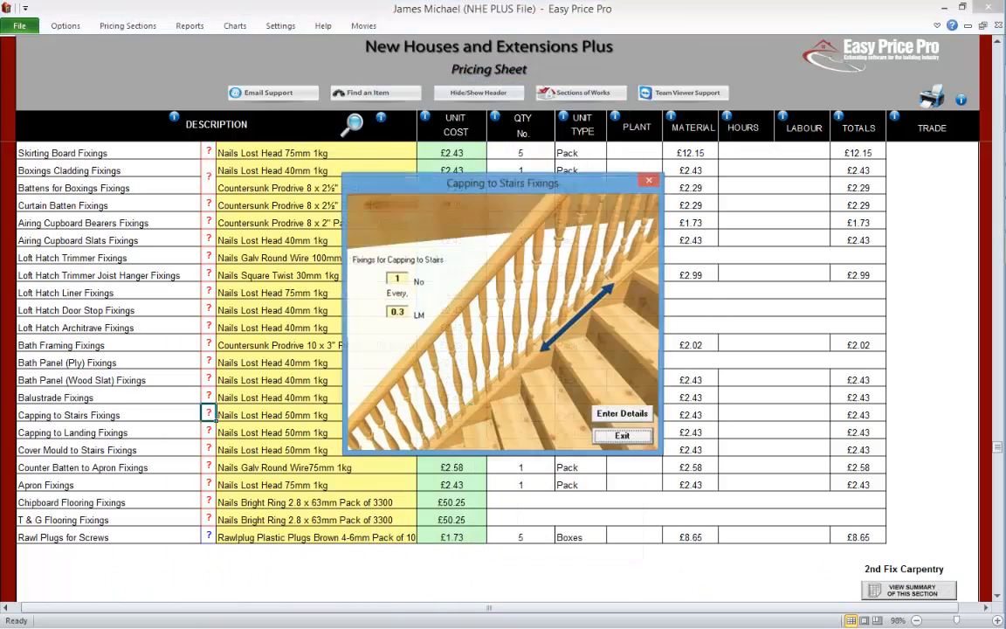
pyautogui.click(624, 436)
pyautogui.click(209, 431)
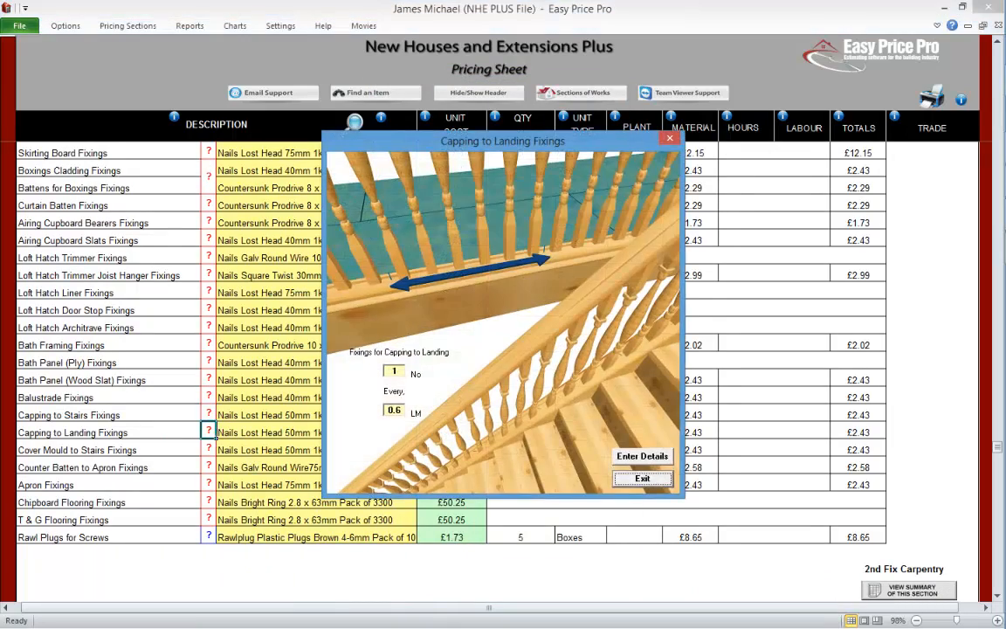
pyautogui.click(644, 479)
pyautogui.click(209, 449)
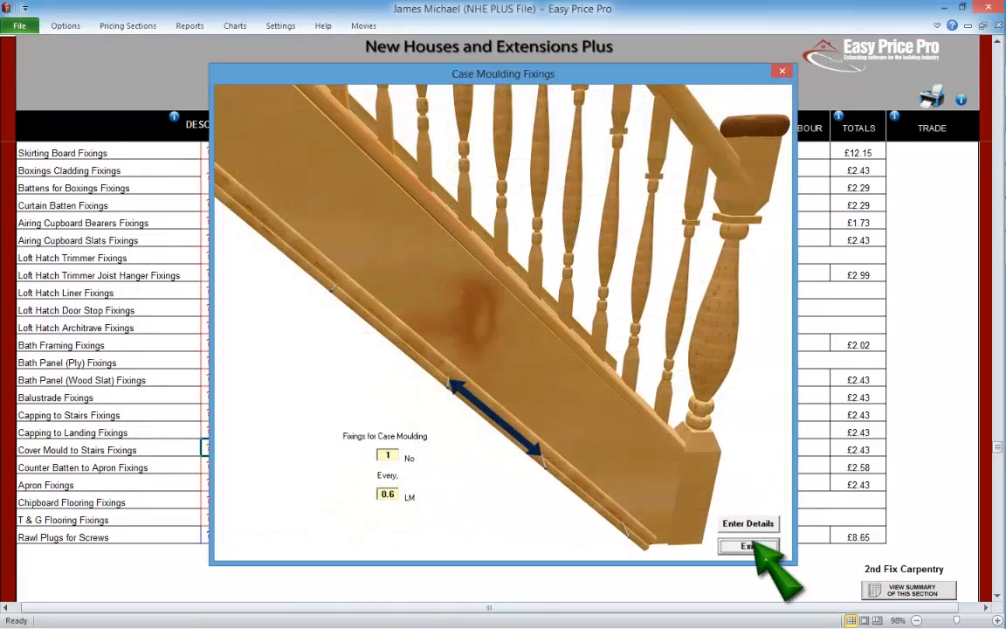
pyautogui.click(753, 541)
# Step: Review the fixing details for the counter batten to apron and the apron, plus the rawl plugs information, exiting each form
pyautogui.click(209, 465)
pyautogui.click(648, 537)
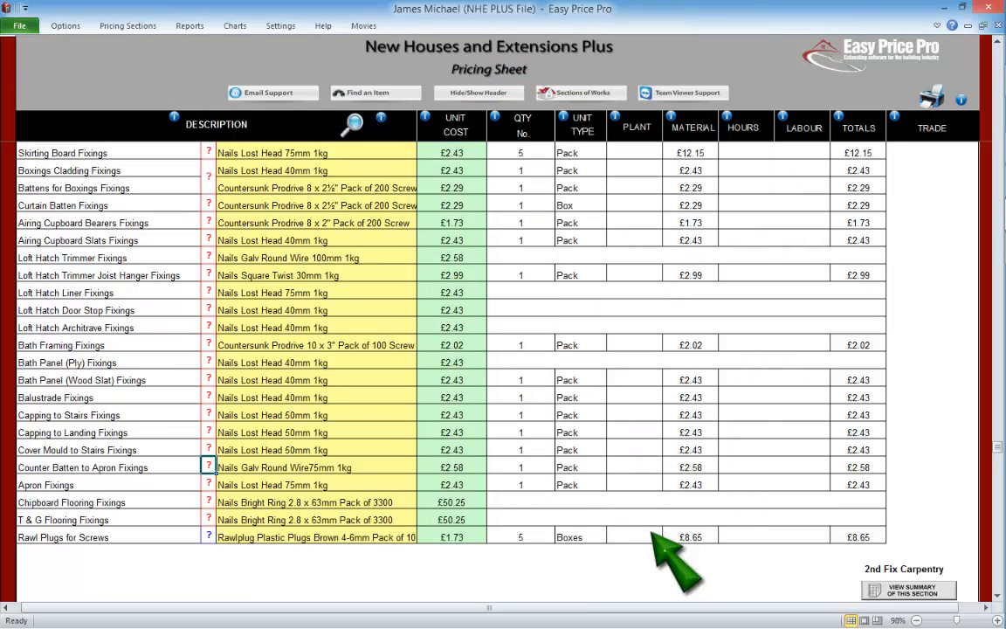
pyautogui.click(208, 483)
pyautogui.click(678, 588)
pyautogui.click(208, 536)
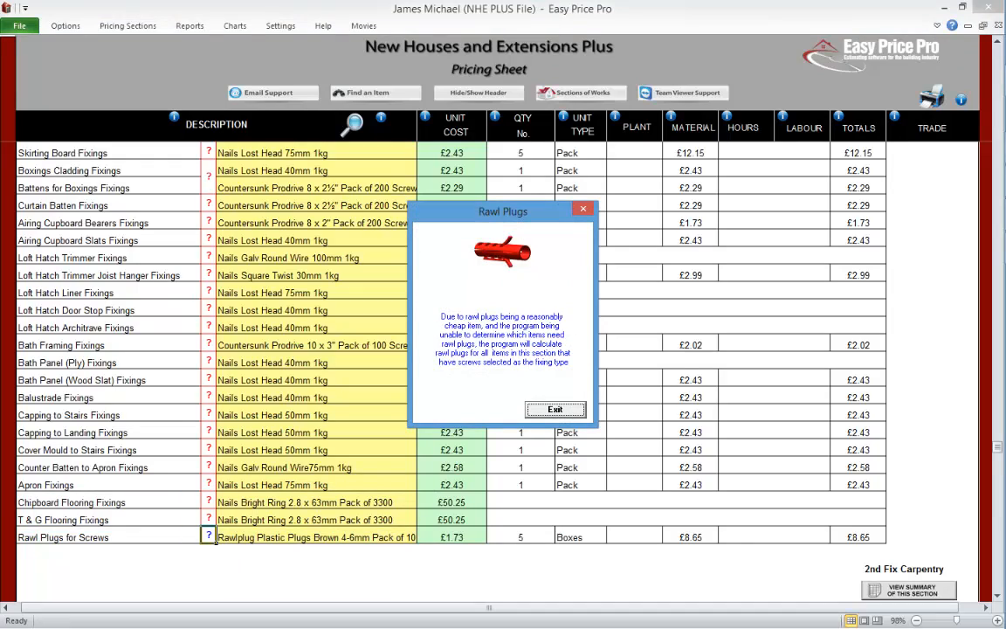
pyautogui.click(554, 408)
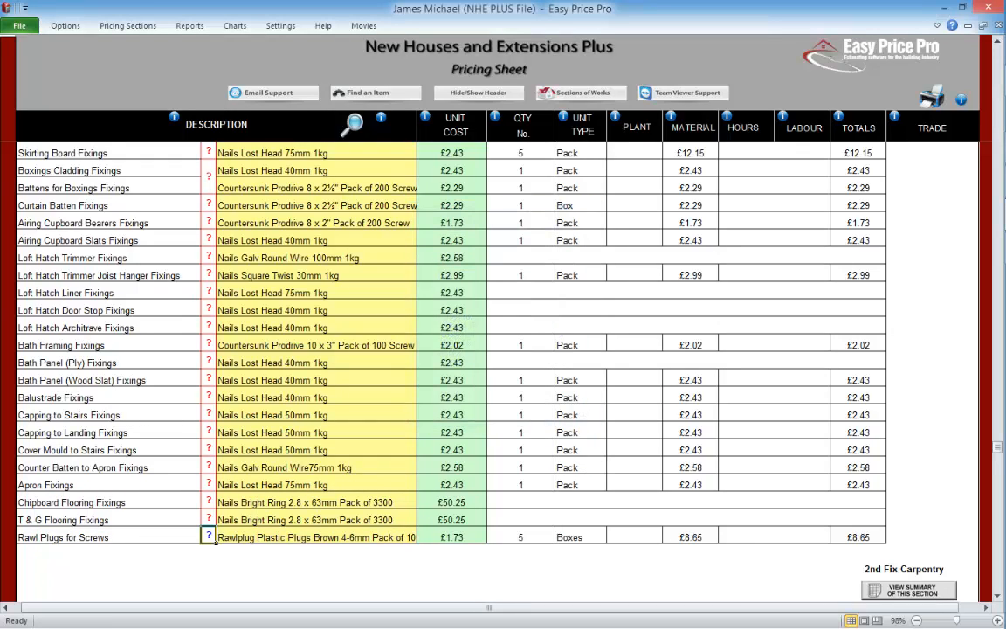
# Step: Hide the 2nd Fix Carpentry fixings list and read the information about adding an extra row, closing it
pyautogui.scroll(2, 212, 537)
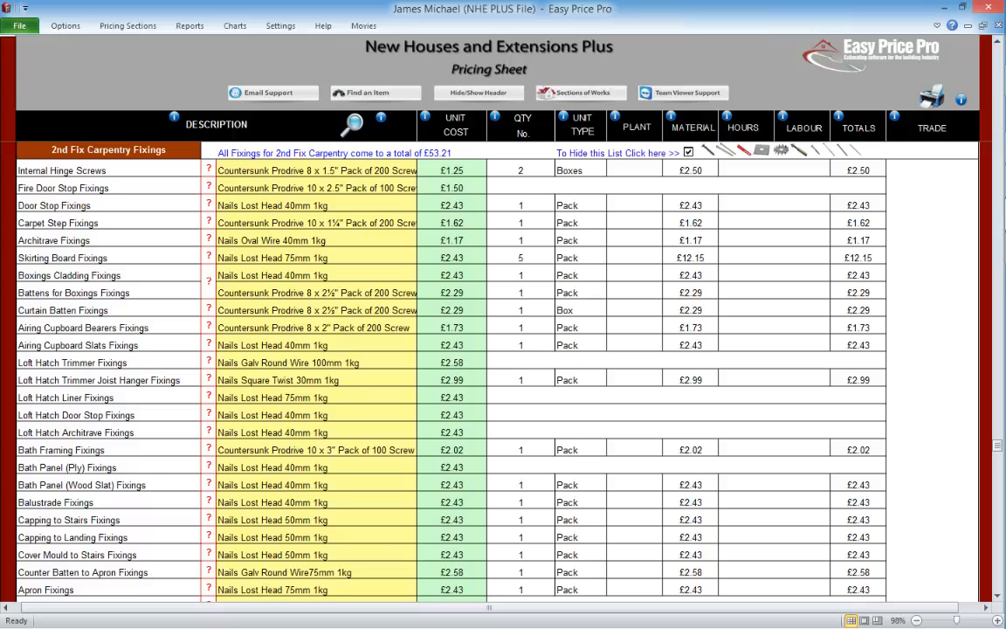
pyautogui.click(689, 152)
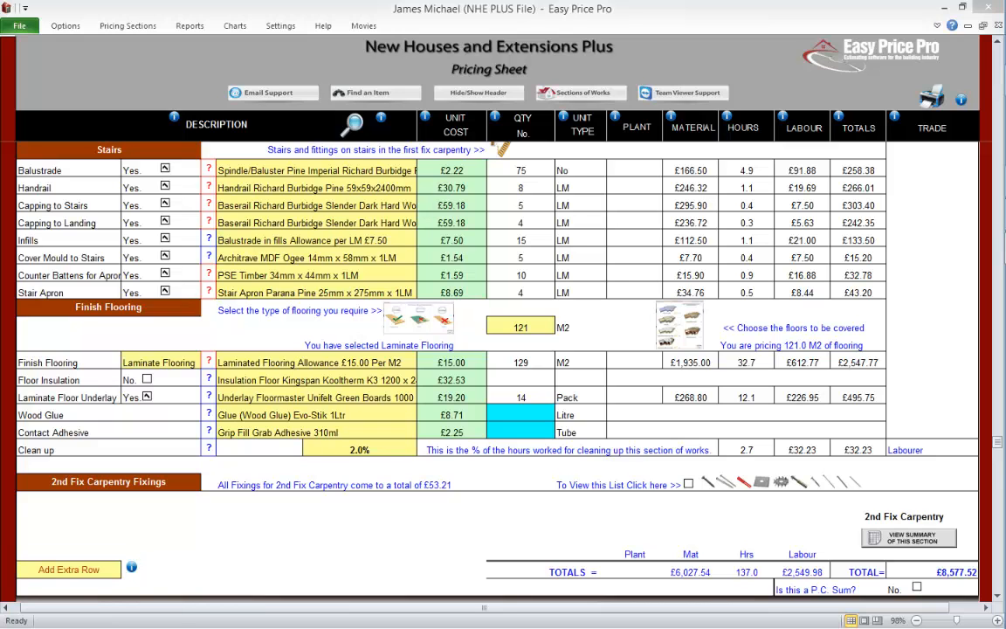
pyautogui.click(131, 567)
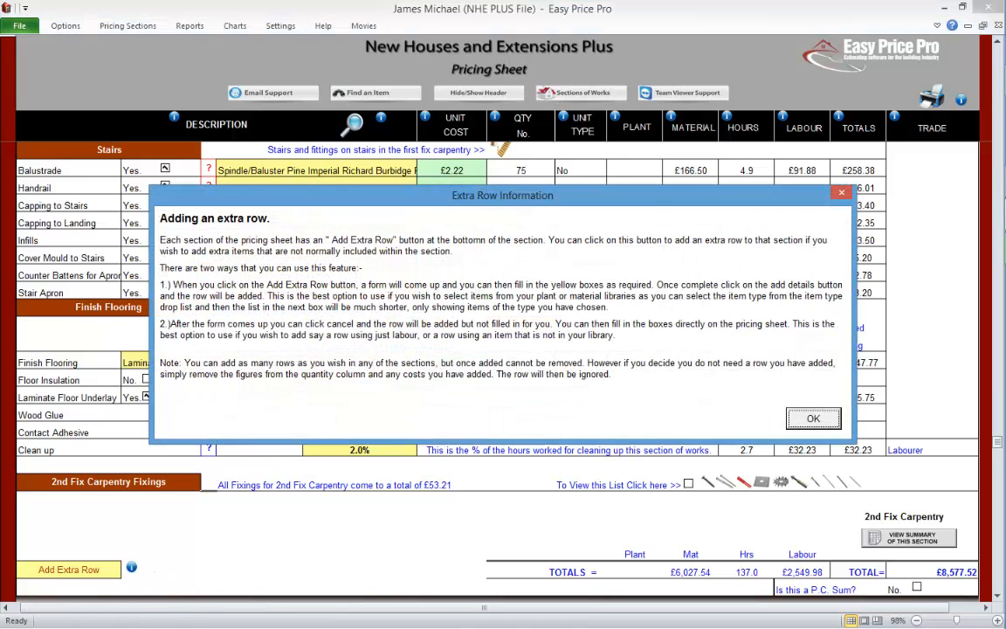
pyautogui.click(813, 419)
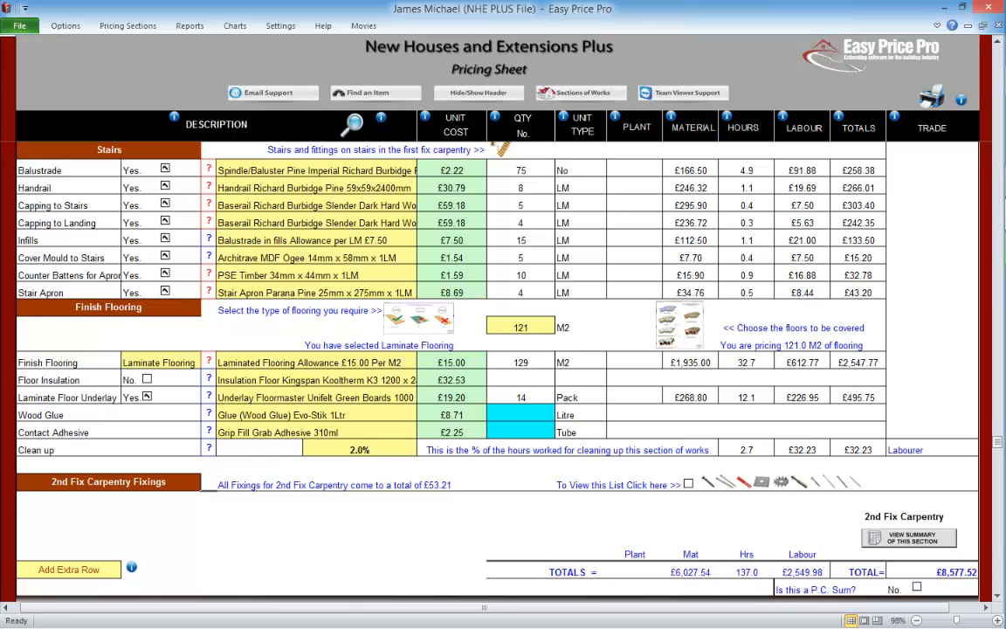
# Step: Try marking the 2nd Fix Carpentry section as a P.C. Sum, acknowledge the notice and clear the option
pyautogui.click(917, 587)
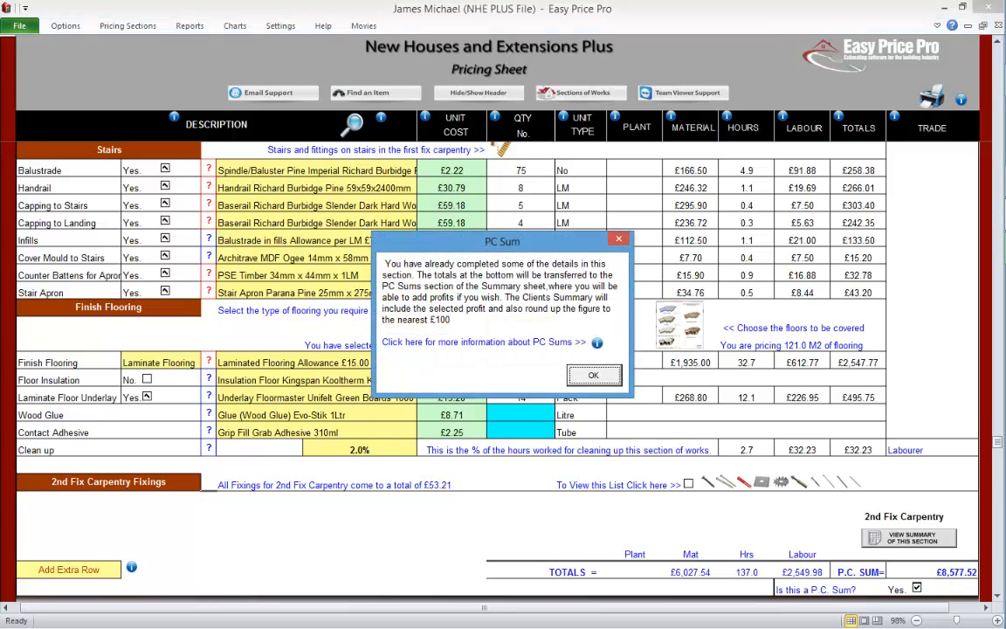
pyautogui.click(593, 375)
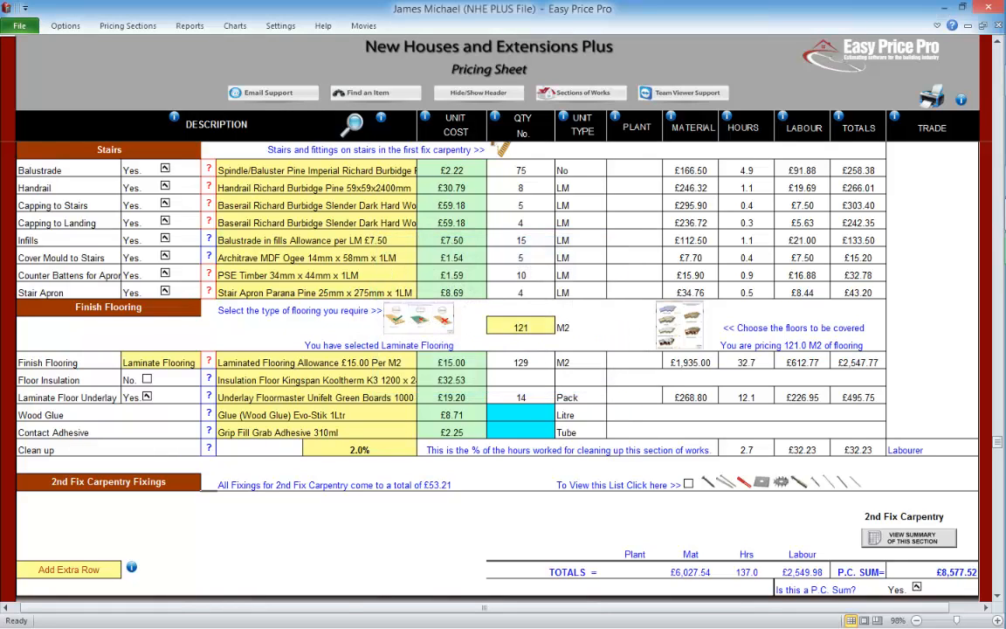
pyautogui.click(917, 587)
# Step: View the 2nd Fix Carpentry entry on the summary page and return to that section of the pricing sheet
pyautogui.click(909, 537)
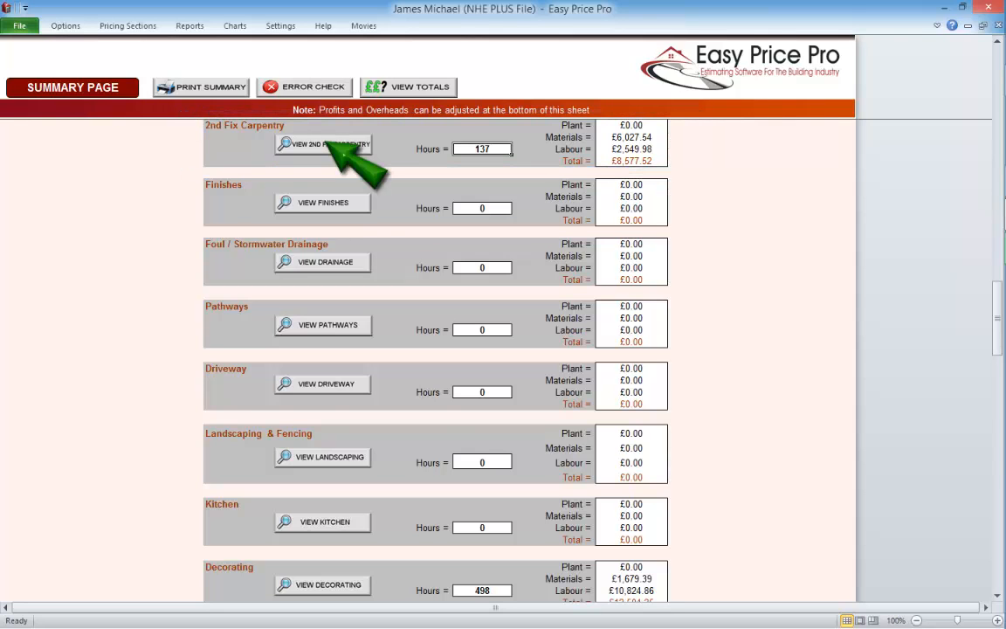
pyautogui.click(323, 144)
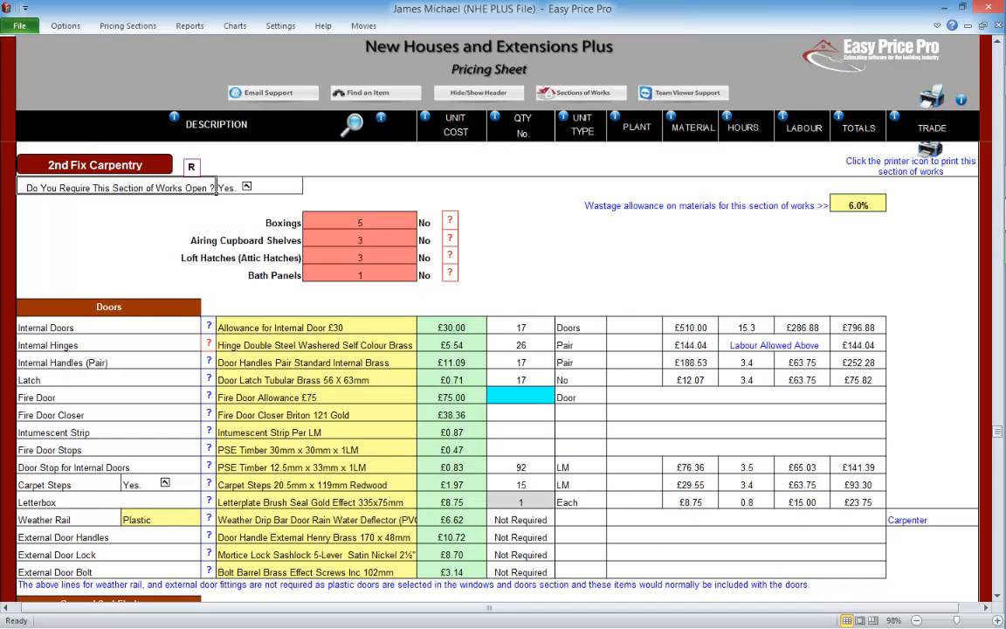